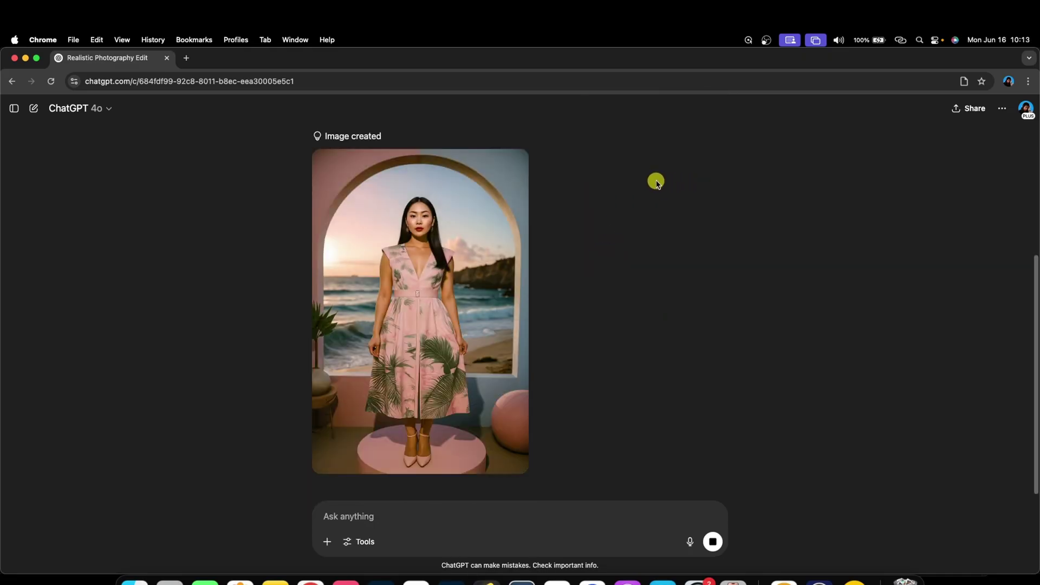
Paste the copied image as a new layer beneath the cut-out woman in DSC_1591.jpg and resize it with Free Transform.
mouse_move(508, 241)
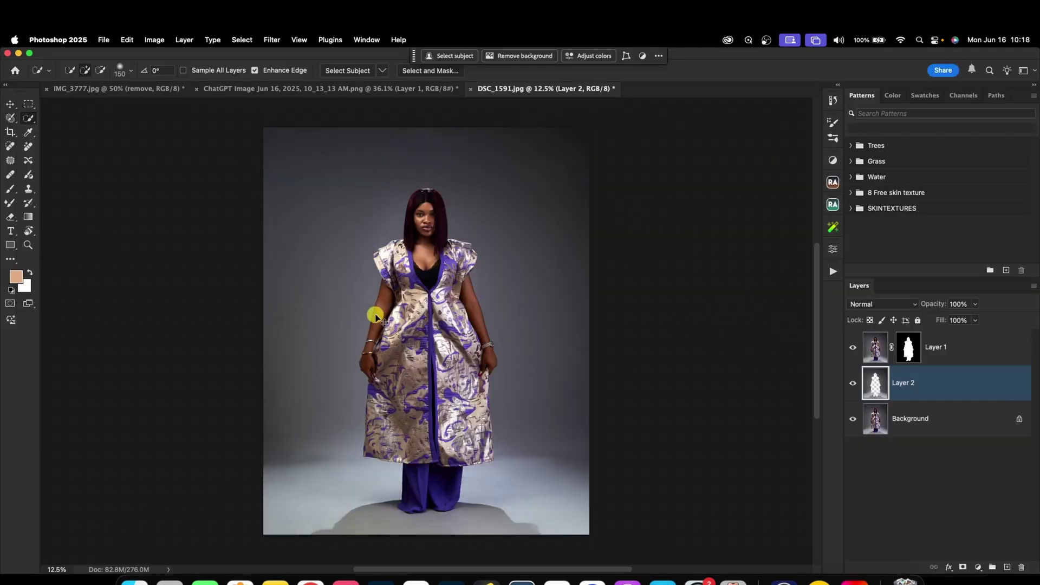
key("super+v")
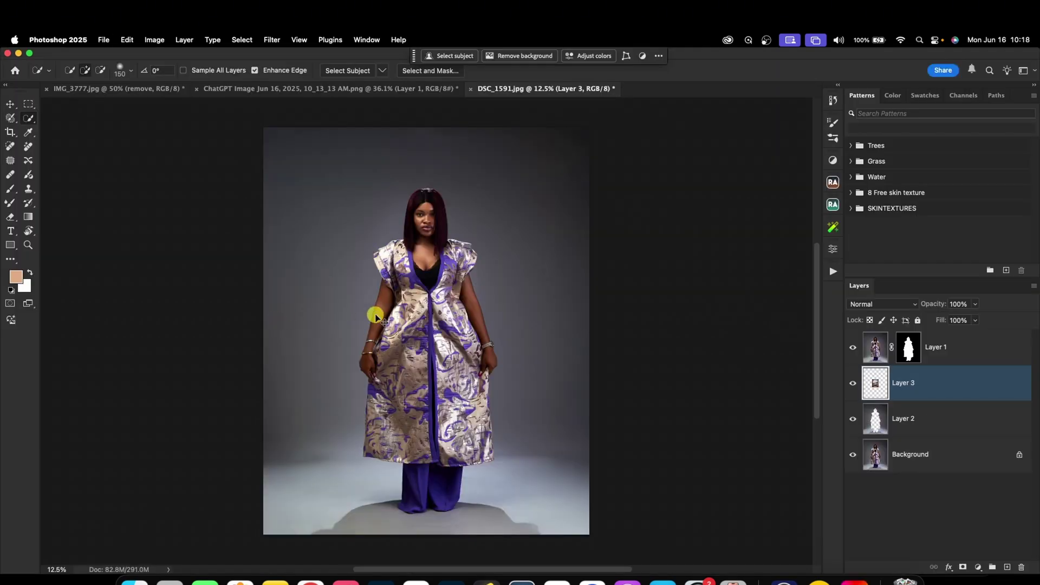
key("super+t")
left_click_drag(469, 331, 588, 321)
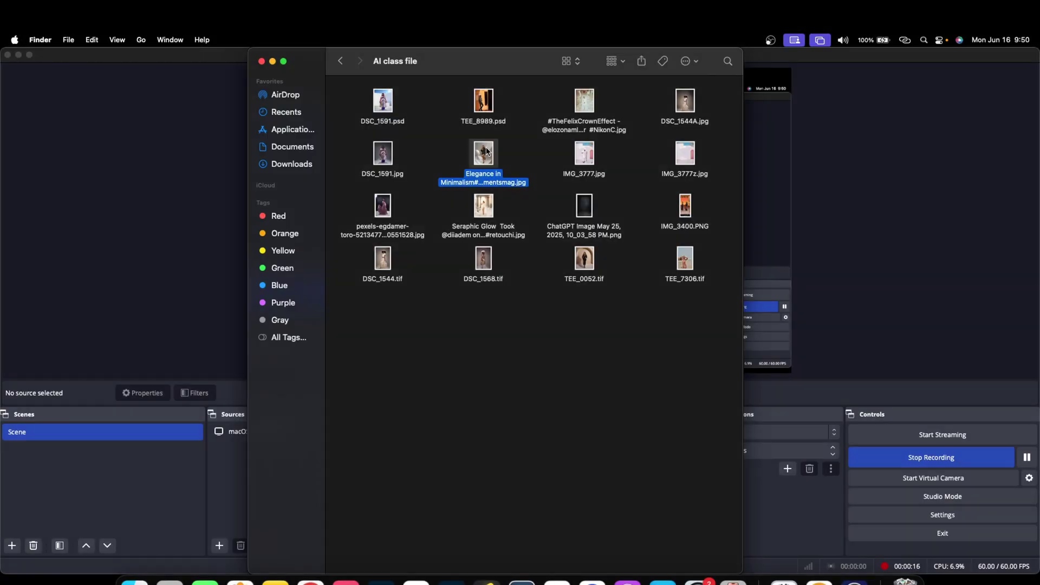
Preview the "Elegance in Minimalism" and "TheFelixCrownEffect" reference images in the AI class file folder.
key("space")
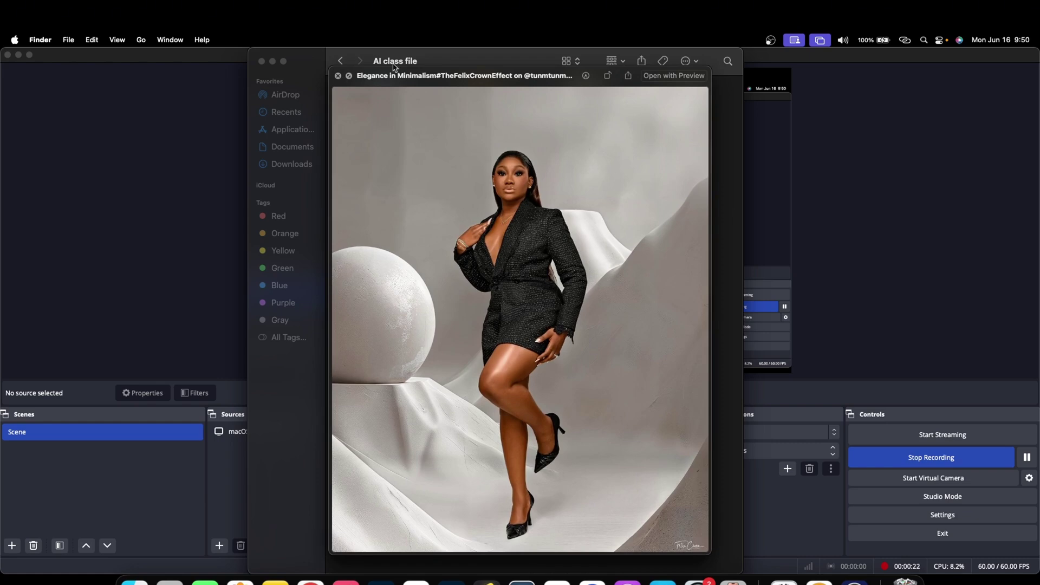
left_click(338, 77)
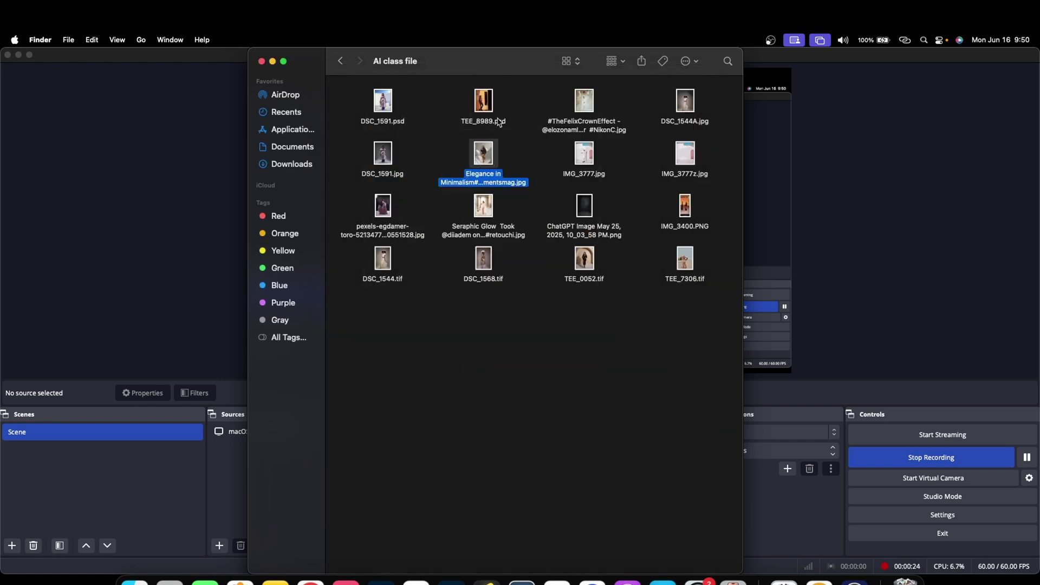
left_click(581, 109)
key("space")
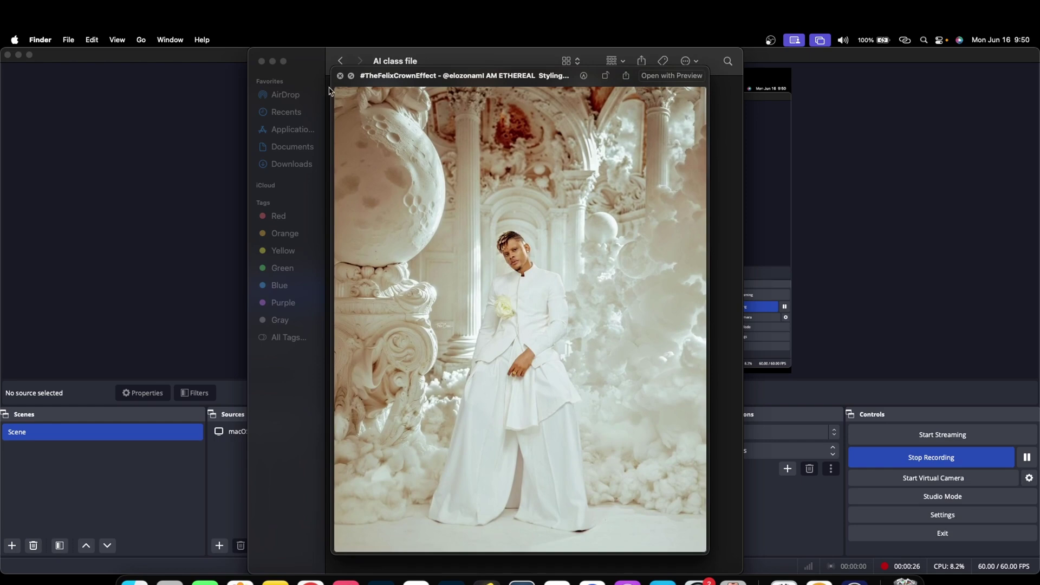
key("space")
Preview the reference image IMG_3777.jpg and the studio portrait DSC_1591.jpg.
left_click(596, 167)
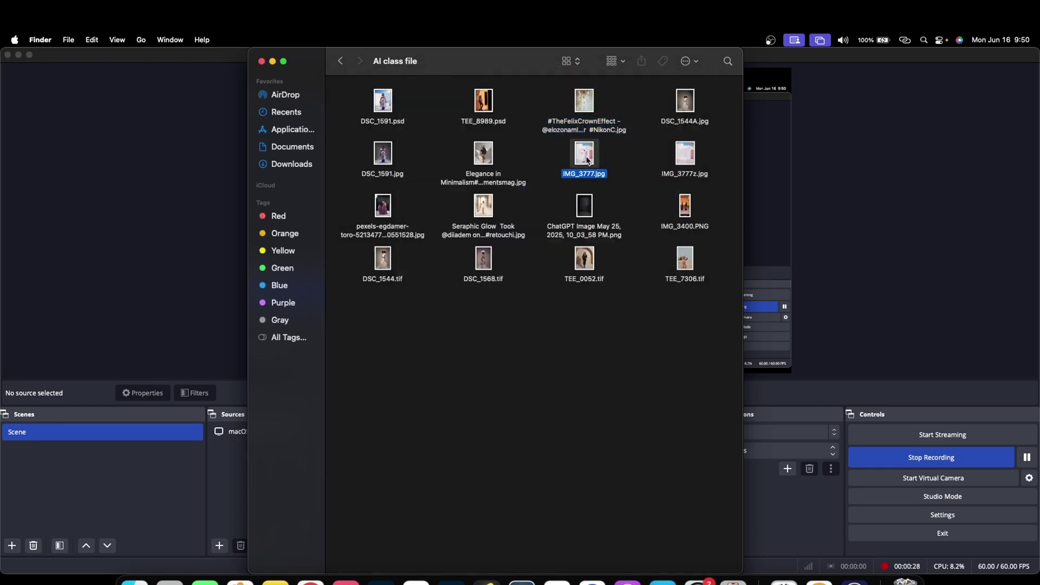
key("space")
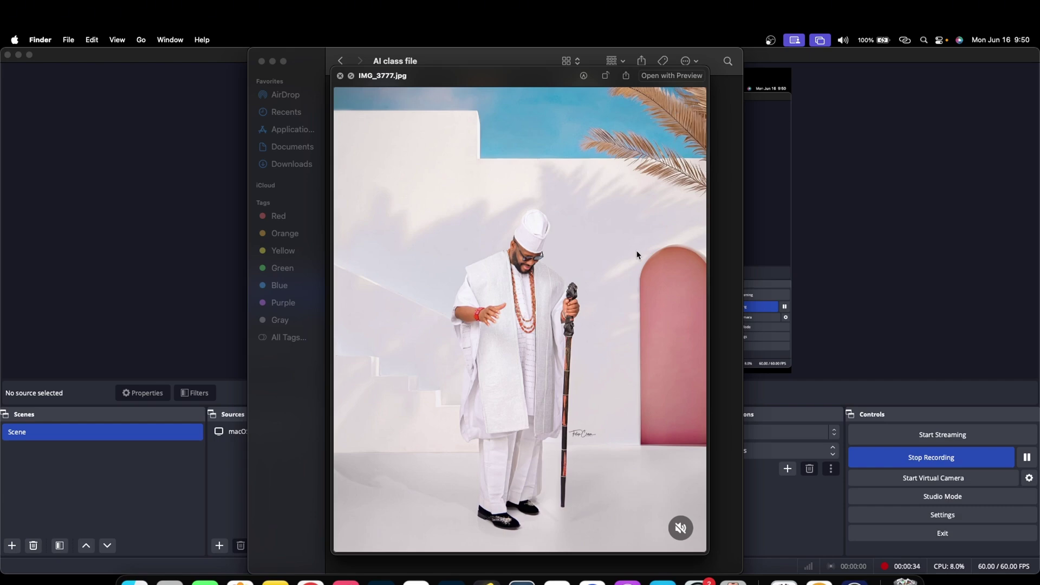
key("space")
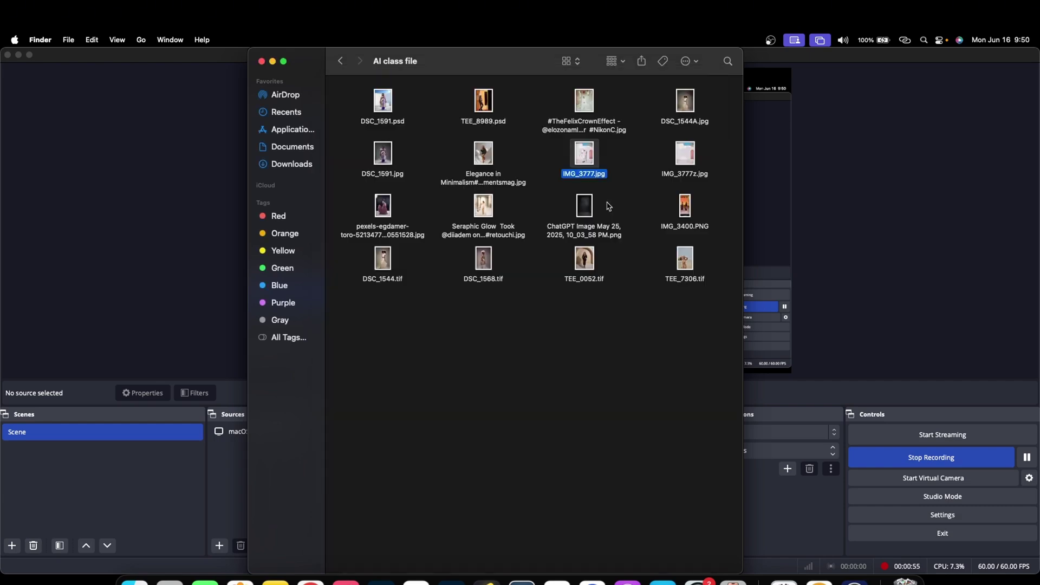
key("space")
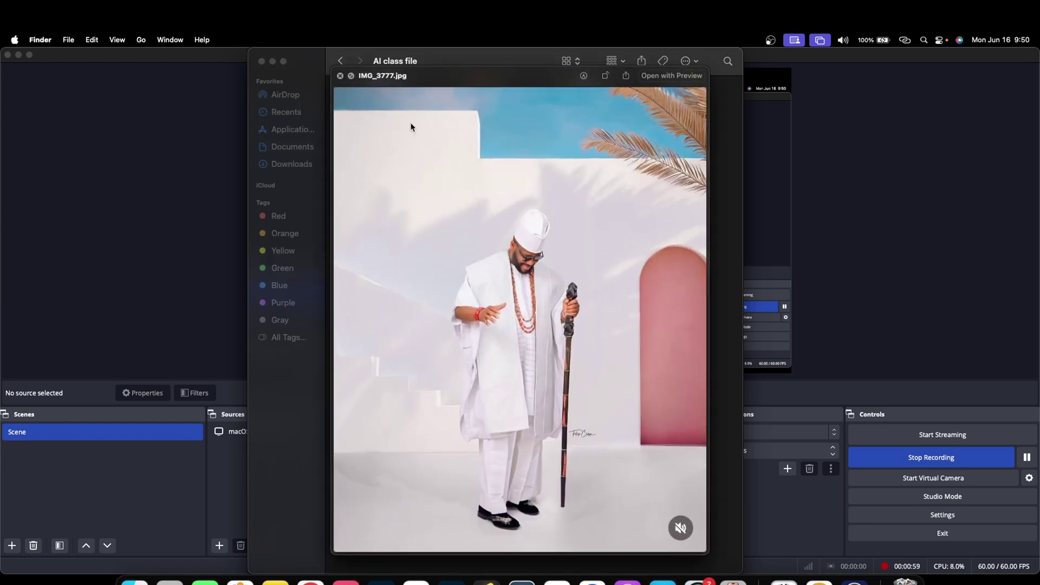
left_click(340, 75)
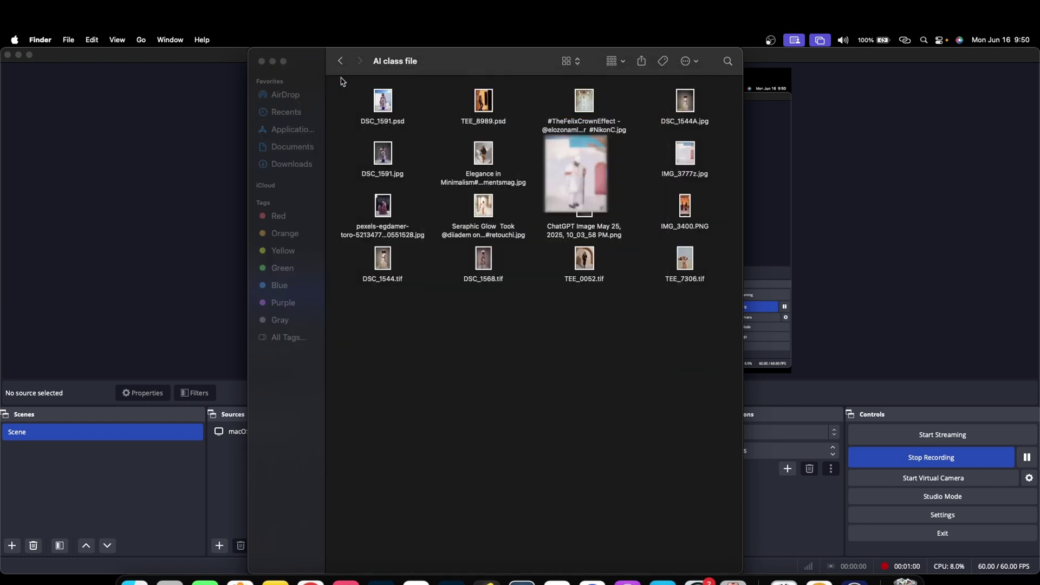
left_click(389, 150)
key("space")
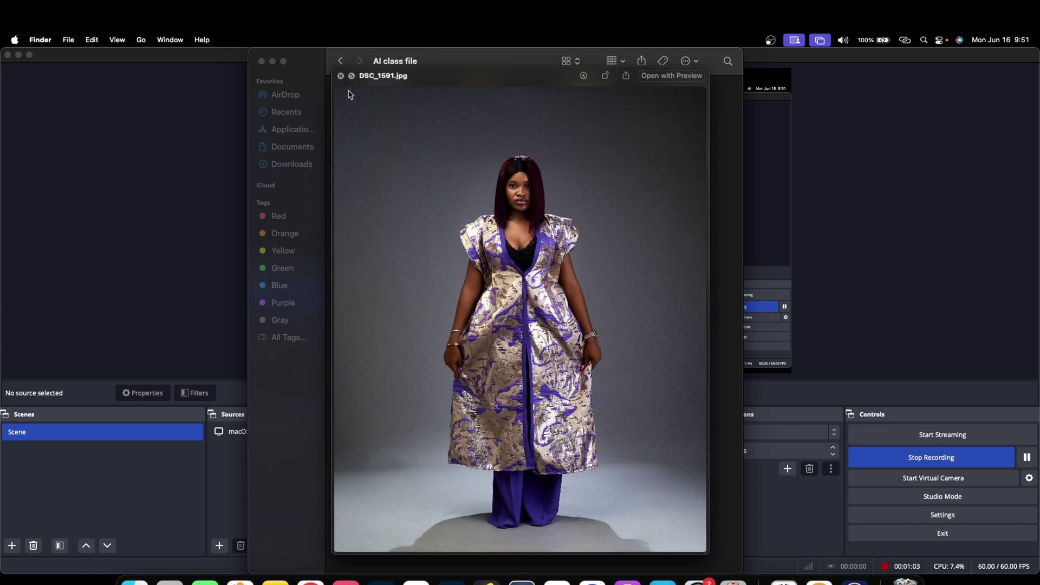
left_click(340, 76)
Open IMG_3777.jpg in Photoshop, collapse the Actions list and duplicate the Background layer.
left_click(590, 156)
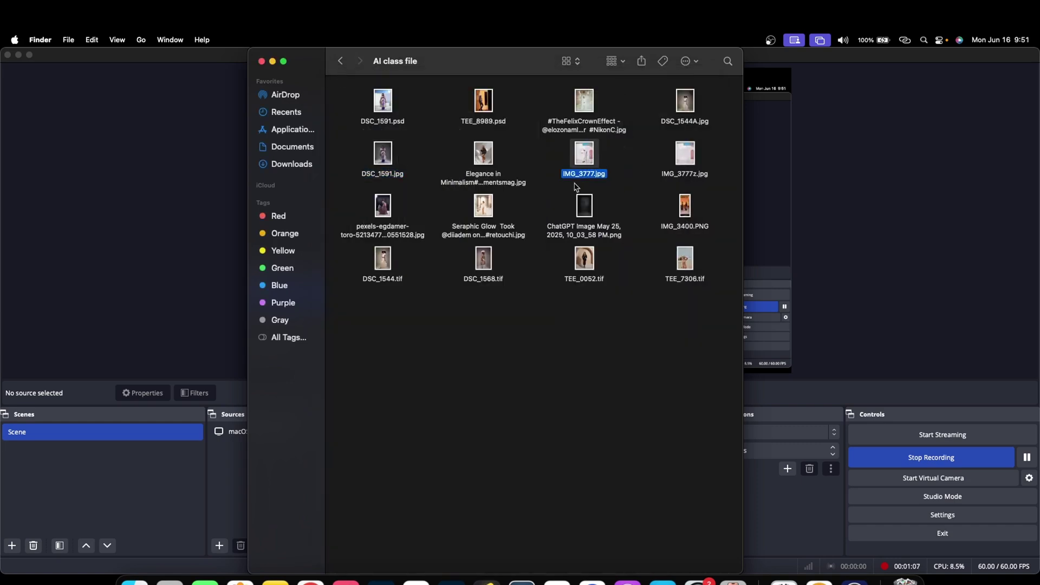
right_click(587, 157)
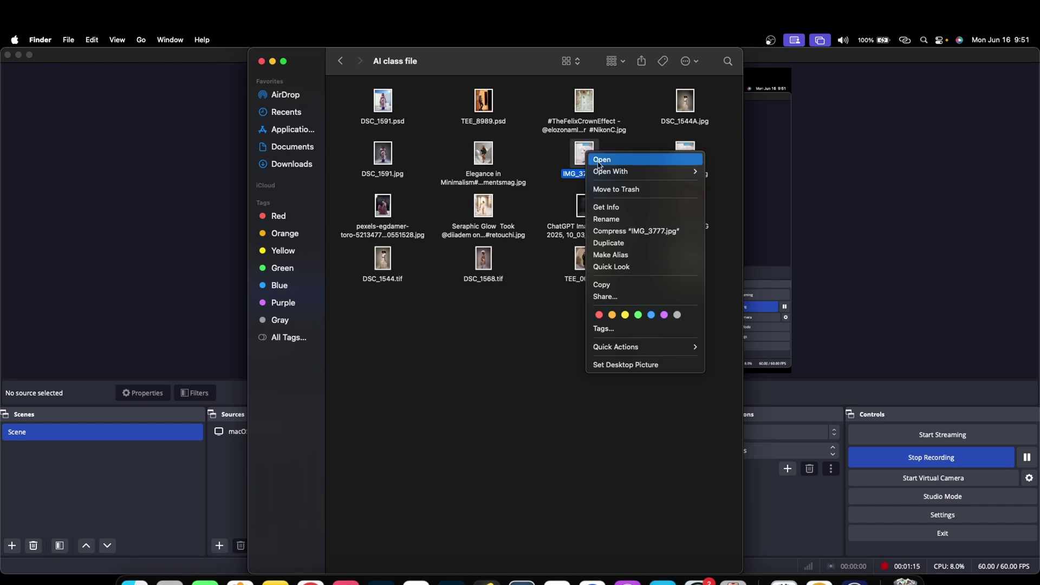
mouse_move(649, 171)
left_click(773, 202)
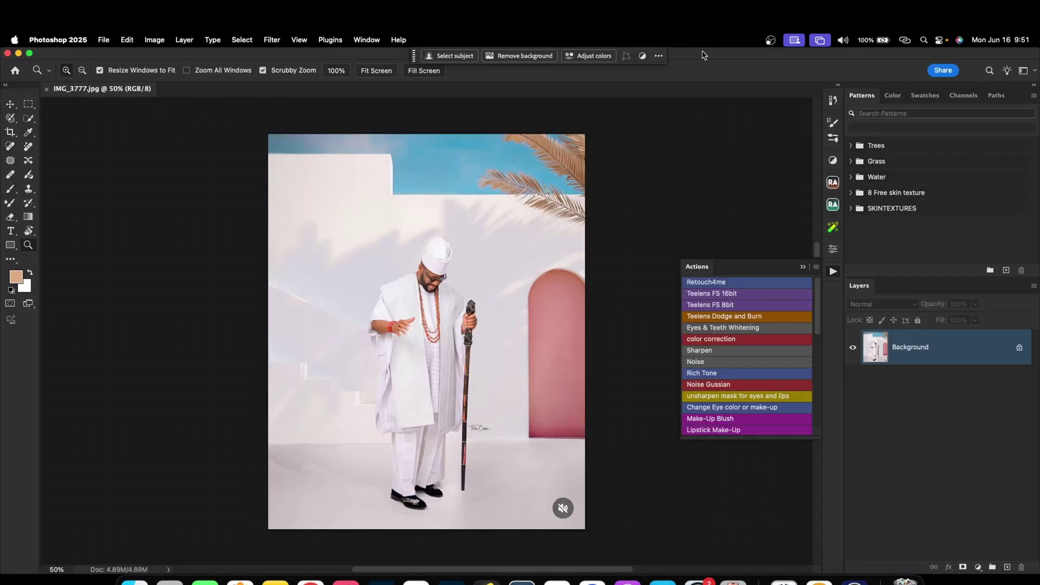
left_click(803, 266)
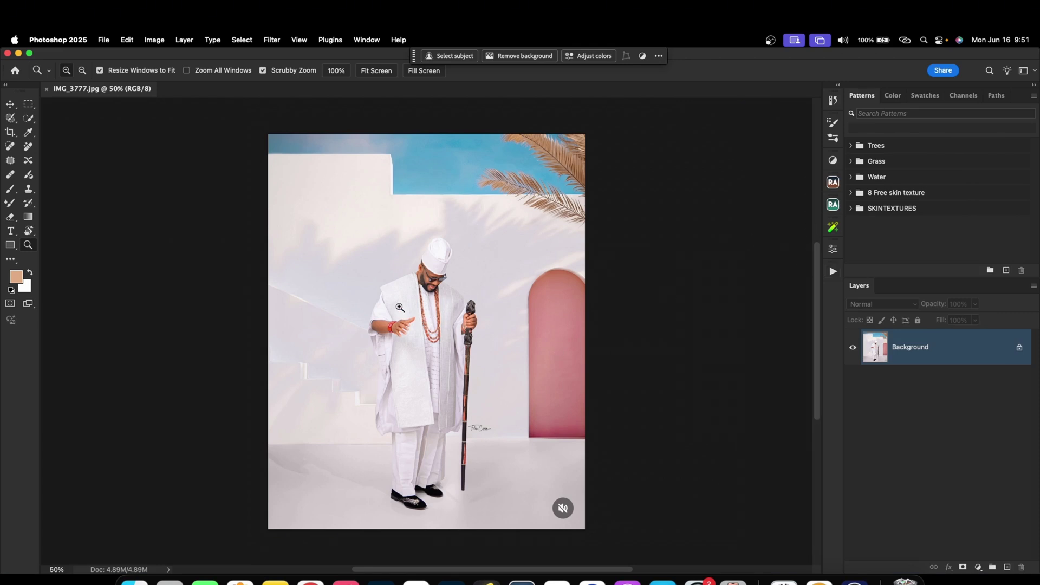
key("super+j")
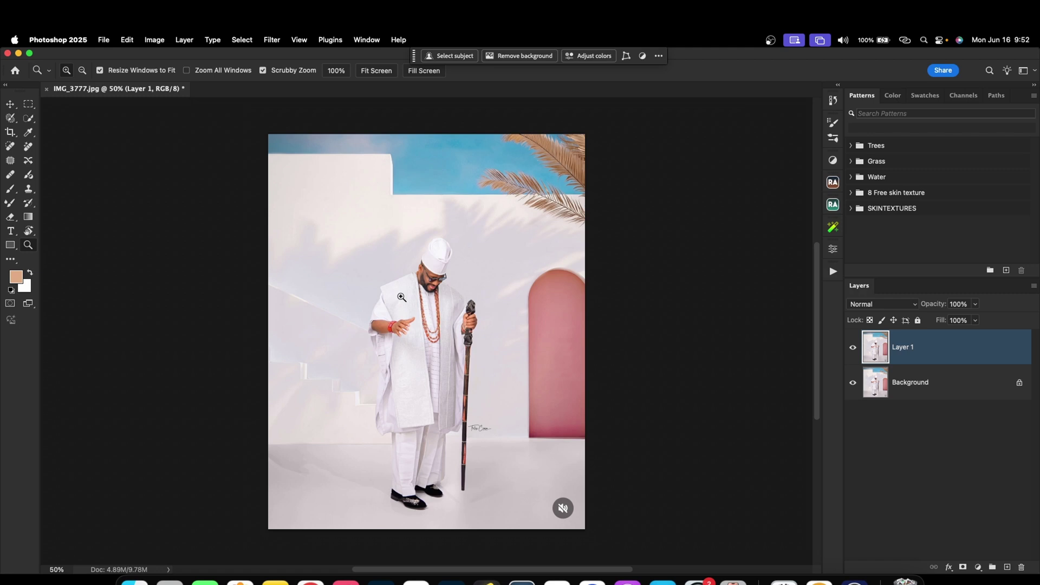
Paint a Selection Brush area over the man, his staff, the signature and the mute icon.
left_click(10, 117)
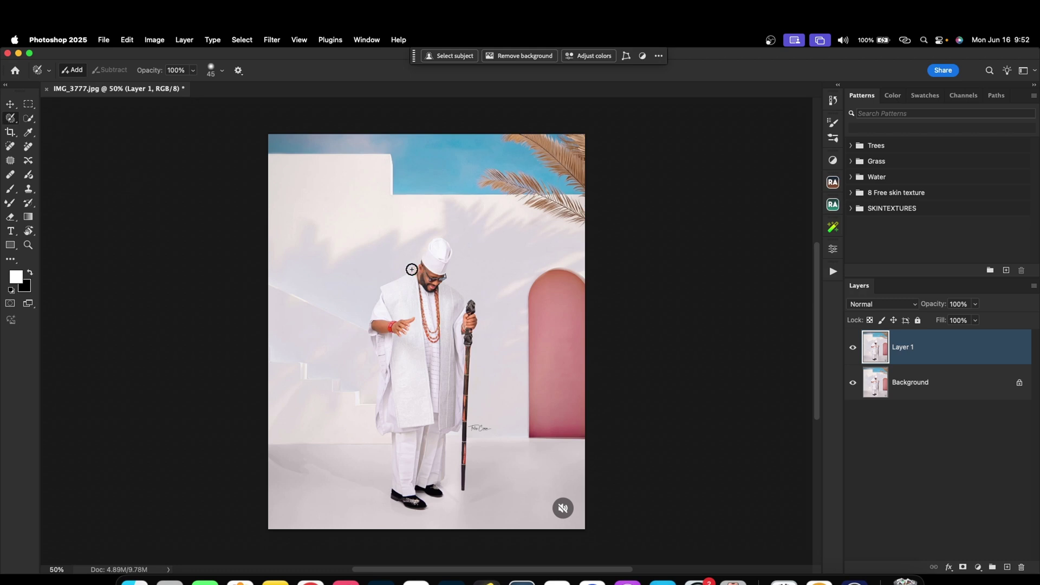
mouse_move(403, 267)
left_mouse_down()
mouse_move(454, 284)
mouse_move(479, 311)
mouse_move(472, 372)
mouse_move(485, 426)
mouse_move(459, 509)
mouse_move(401, 514)
mouse_move(367, 347)
mouse_move(378, 300)
mouse_move(404, 272)
mouse_move(383, 271)
left_mouse_up()
left_click(567, 512)
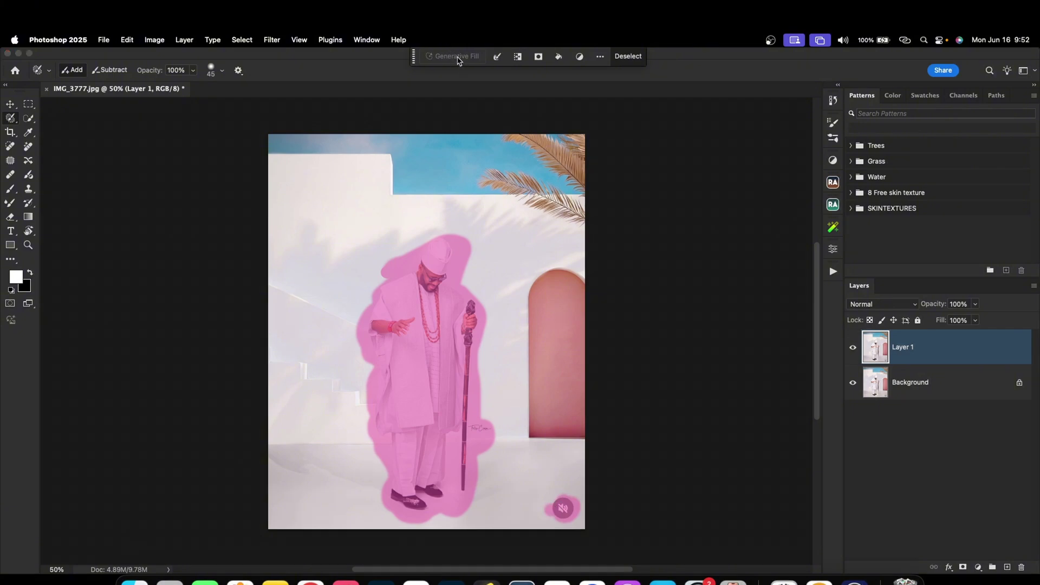
left_click(434, 217)
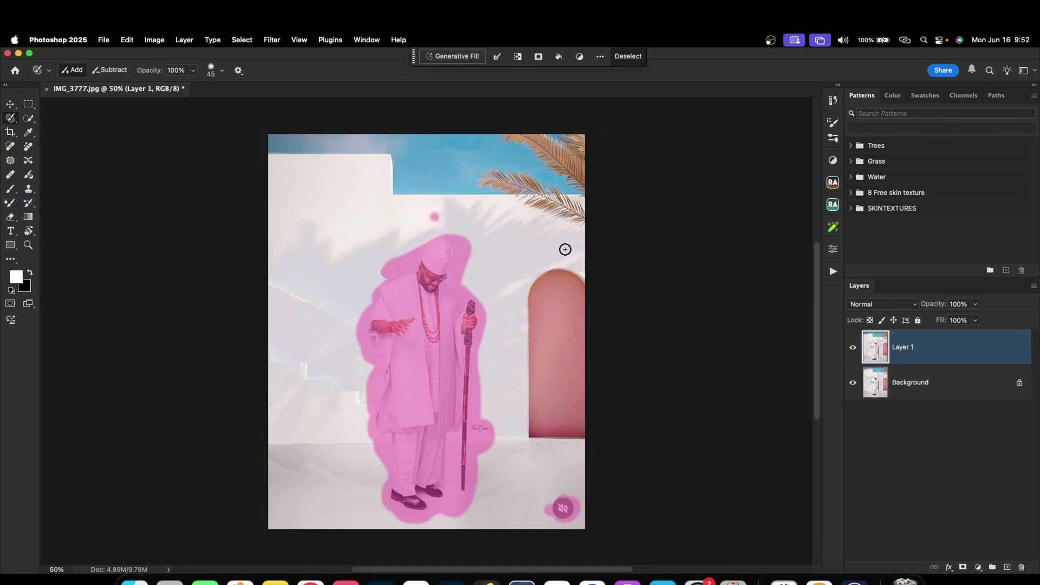
Run Generative Fill on the selected area with the prompt "remove".
left_click(458, 54)
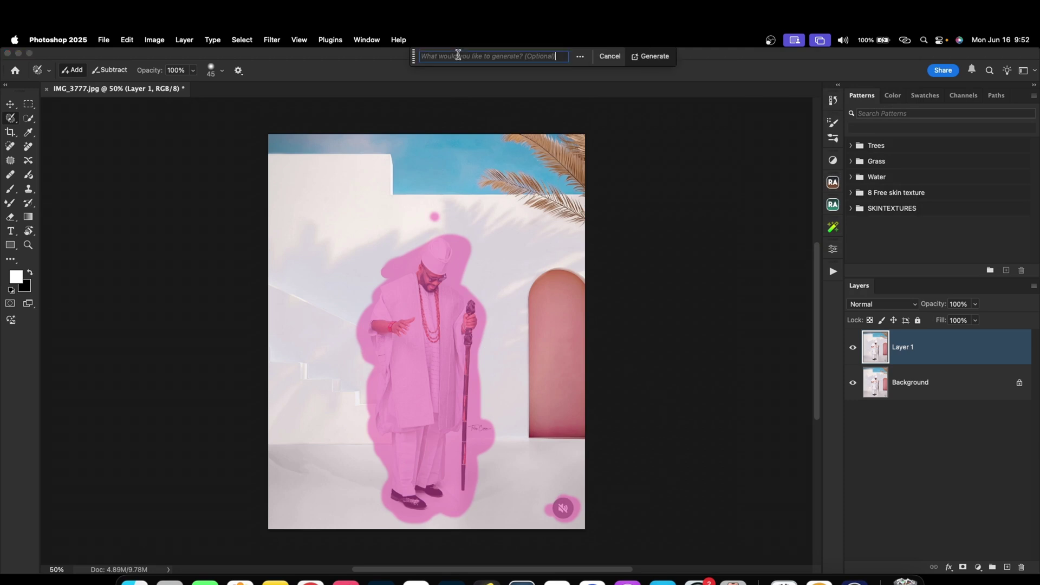
type("remove")
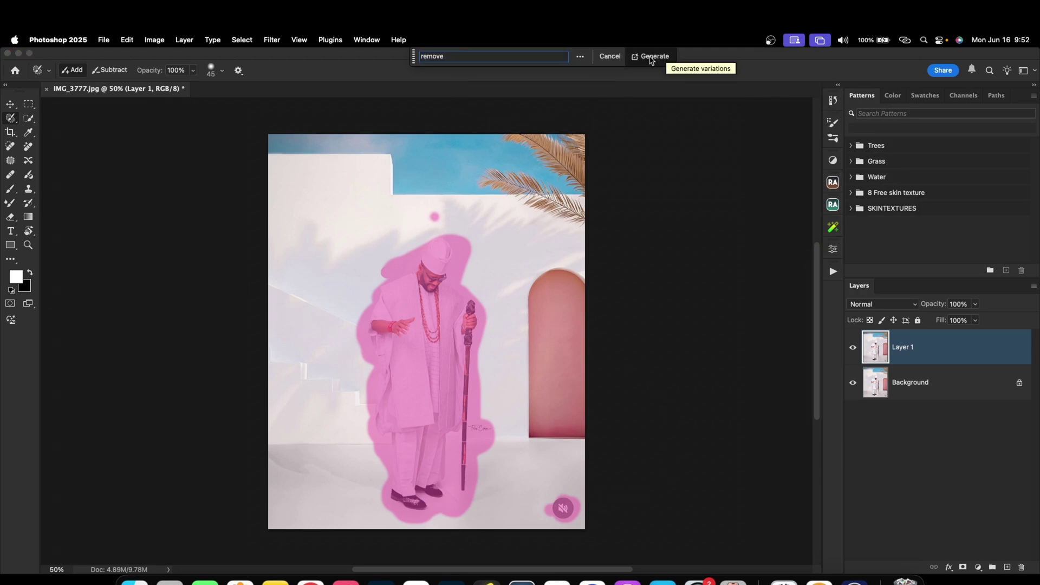
left_click(668, 58)
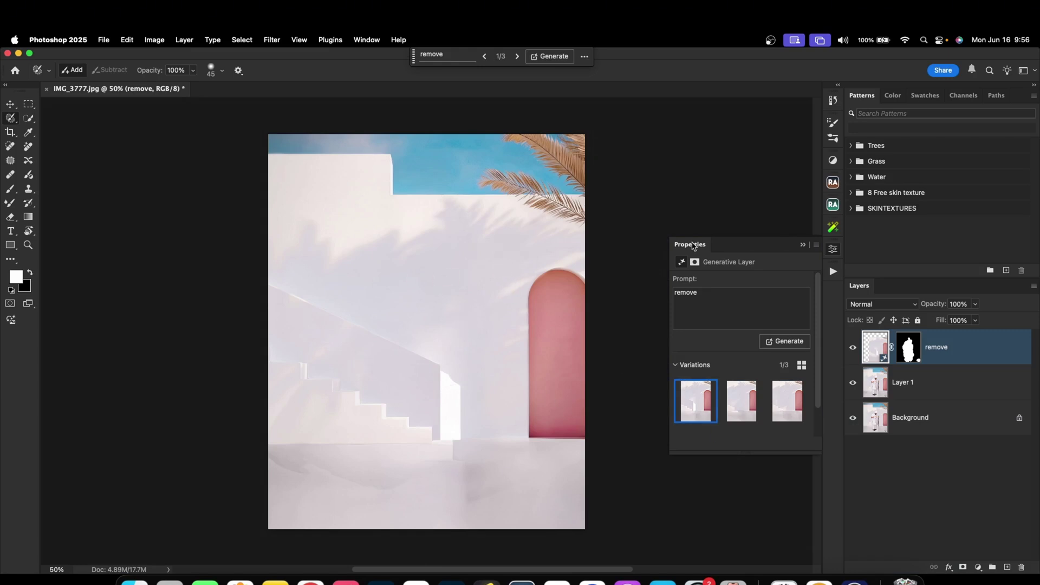
Compare the generated variations and keep the second one for the empty background.
left_click(742, 401)
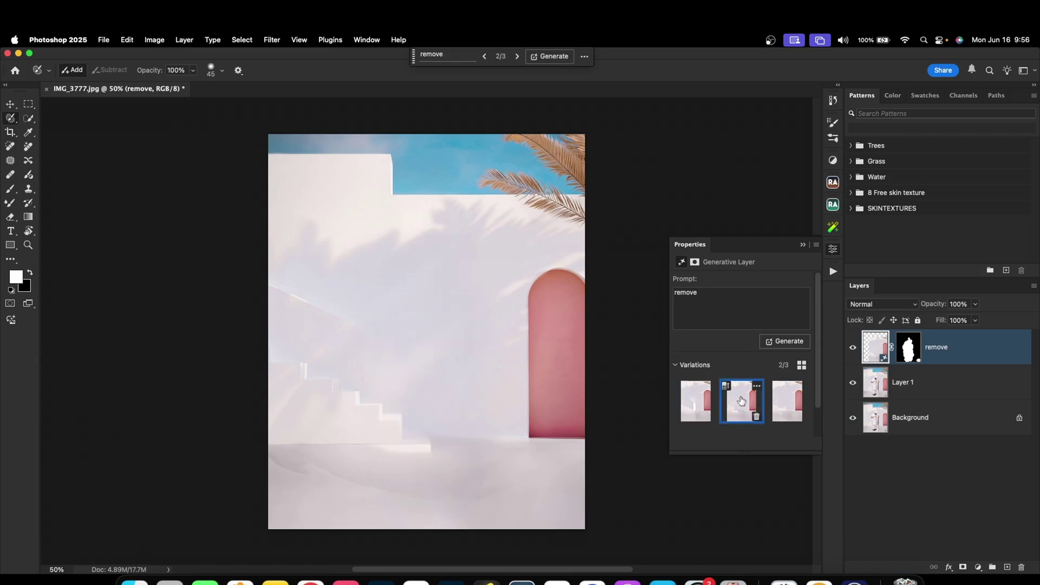
left_click(789, 401)
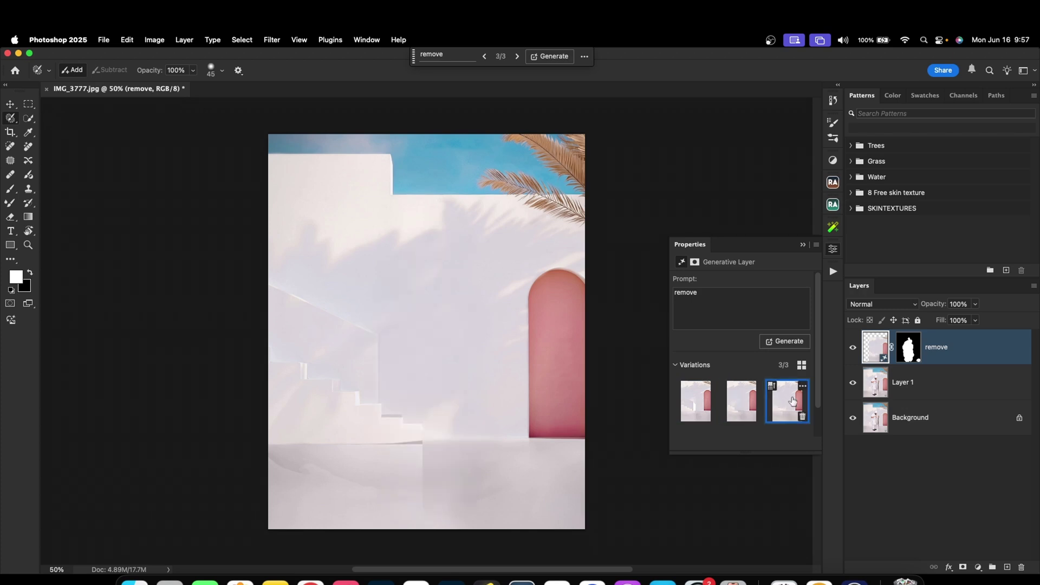
left_click(741, 402)
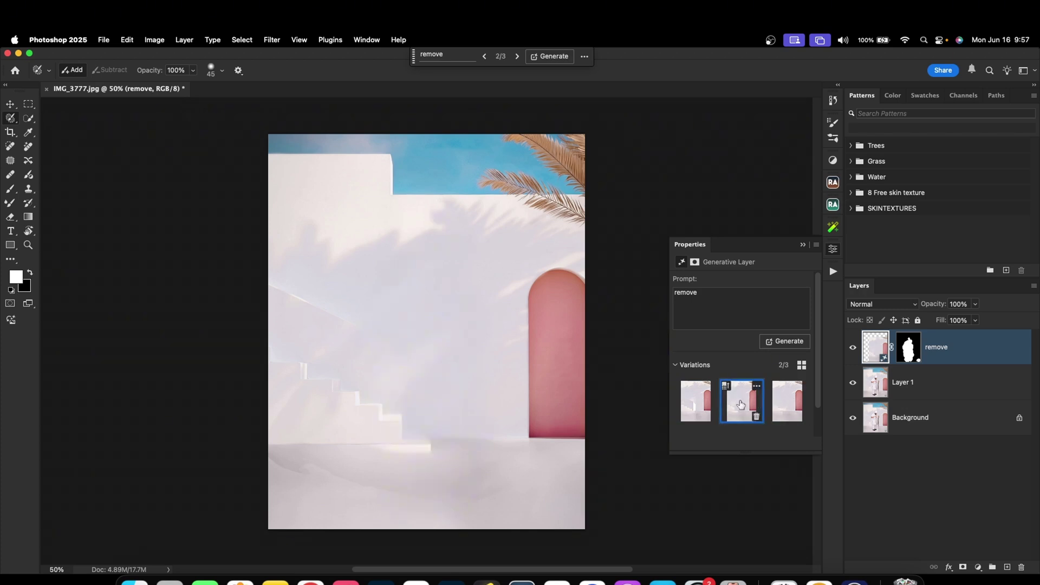
left_click(803, 246)
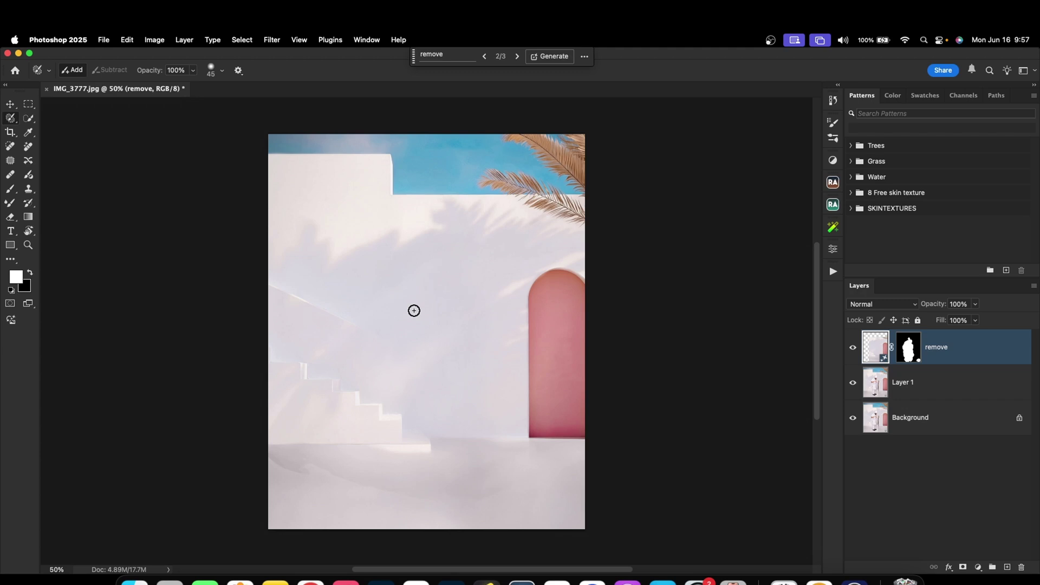
Save the cleaned background for web as a JPEG at quality 80.
key("super+alt+shift+s")
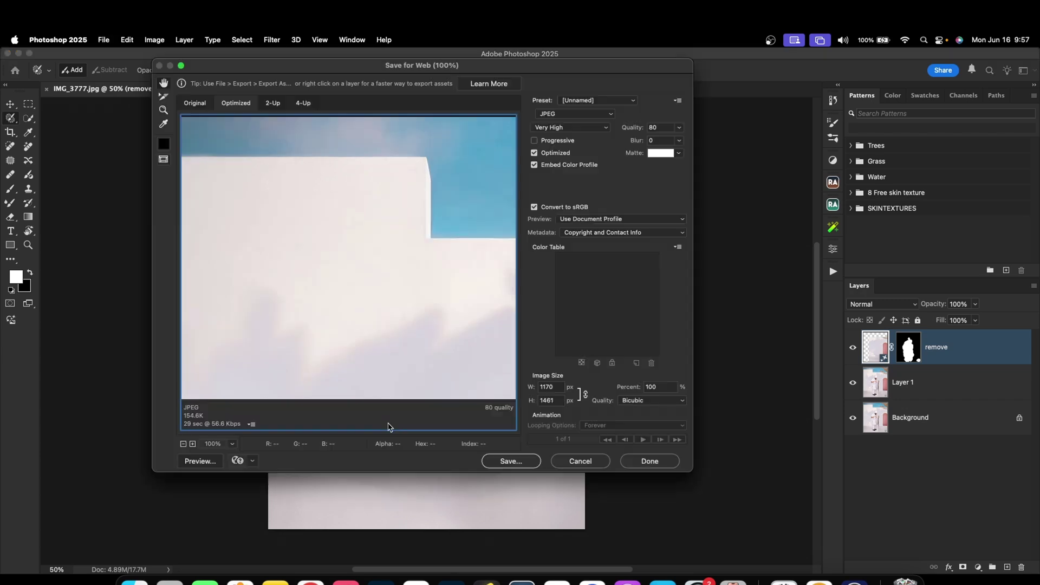
left_click(517, 464)
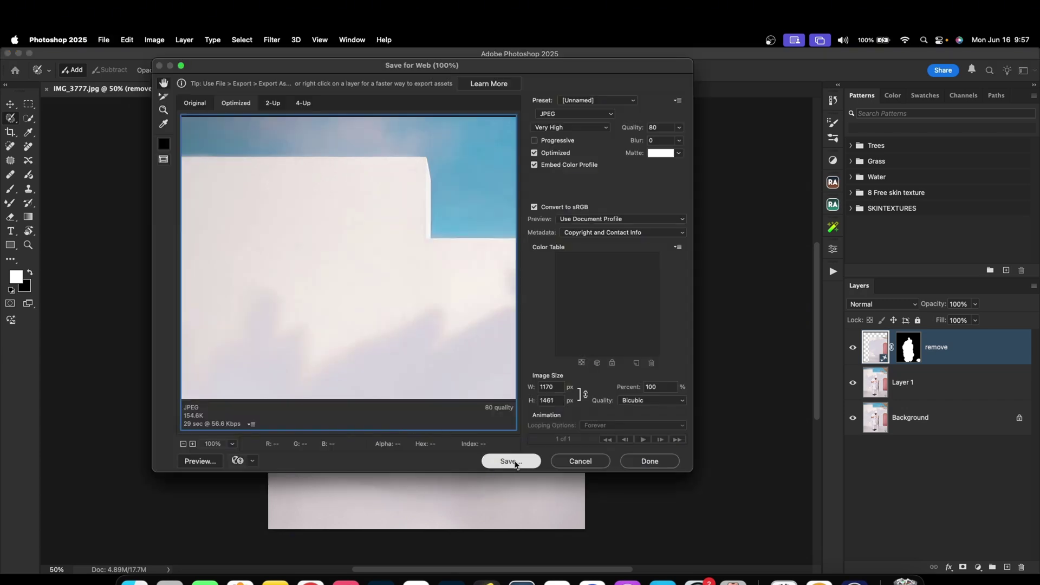
key("Return")
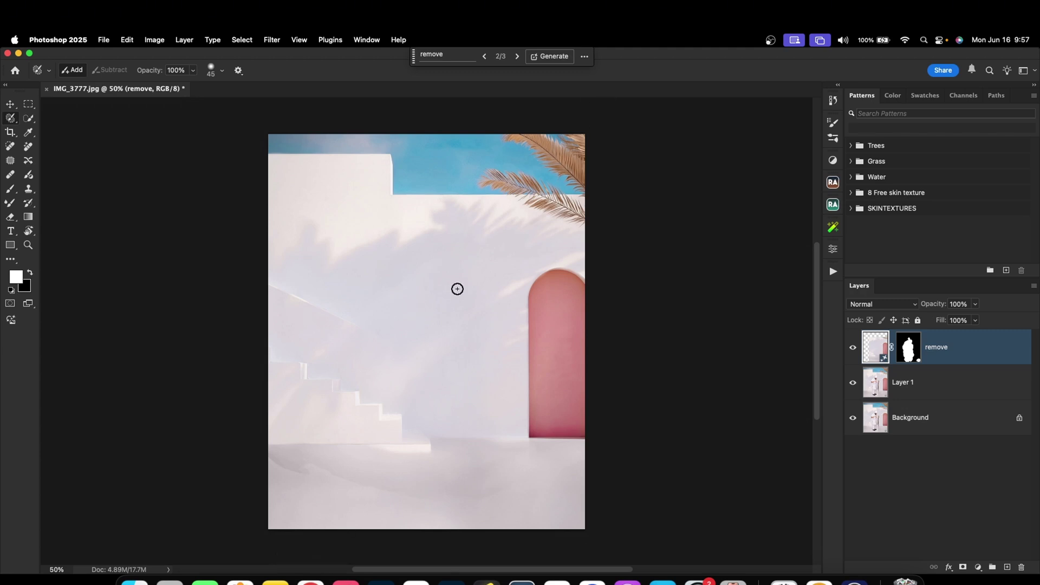
Switch to Chrome, go to firefly.adobe.com and open the Text to image generator.
left_click(310, 578)
type("fi")
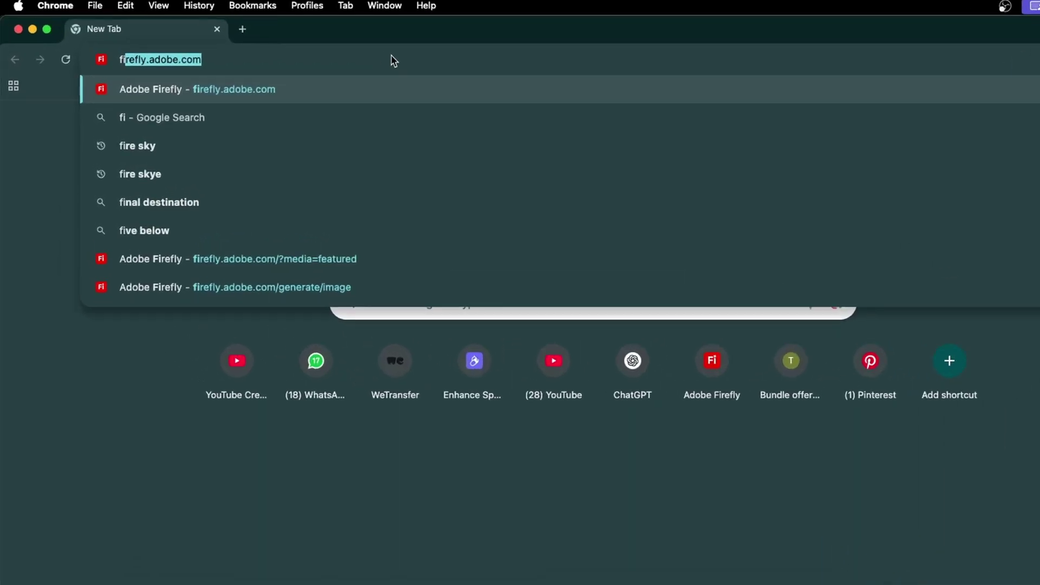
key("Return")
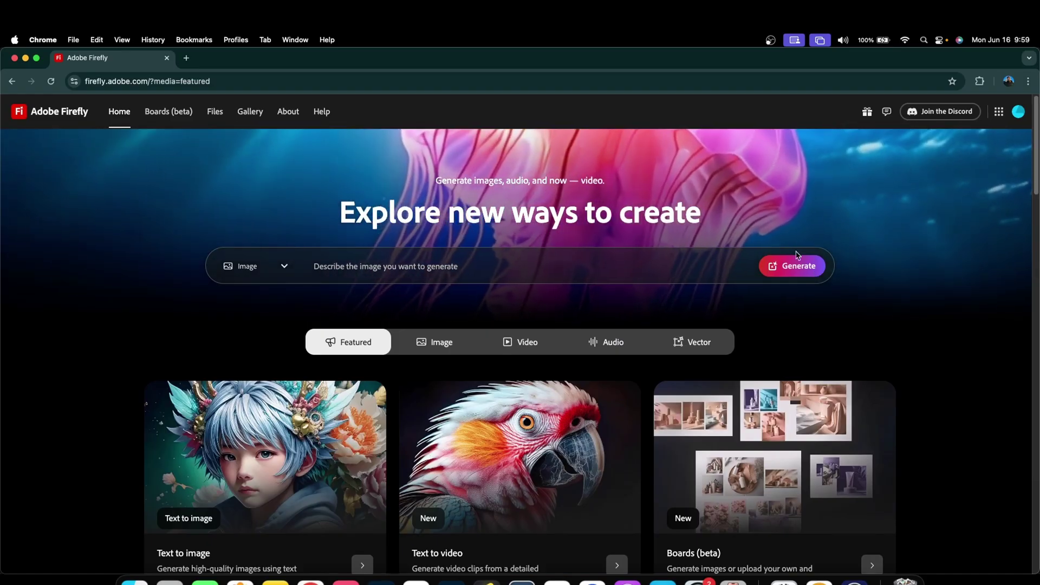
left_click(788, 269)
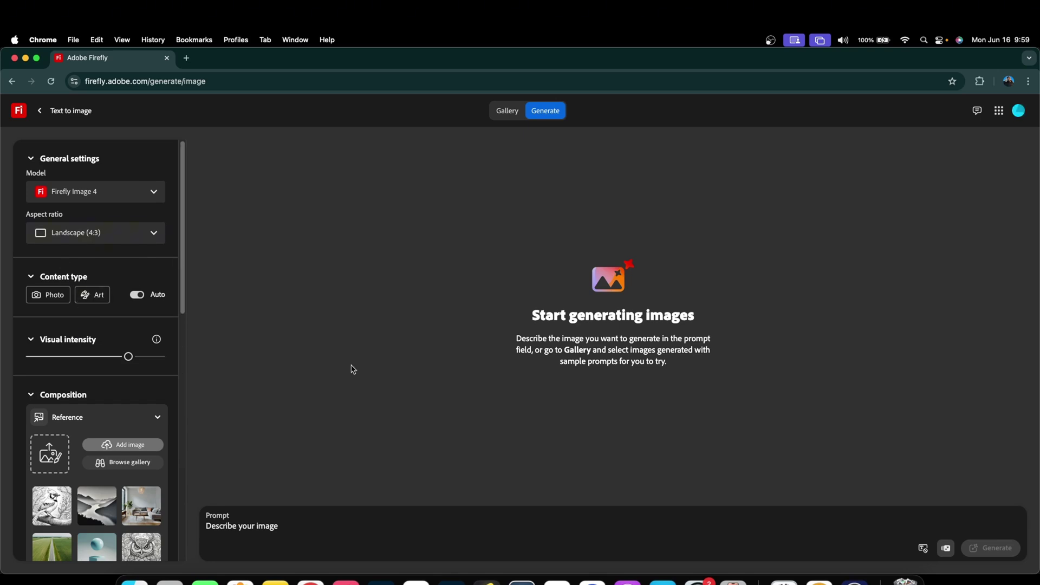
Set the image generation aspect ratio to Portrait (3:4) and the content type to Photo.
left_click(104, 234)
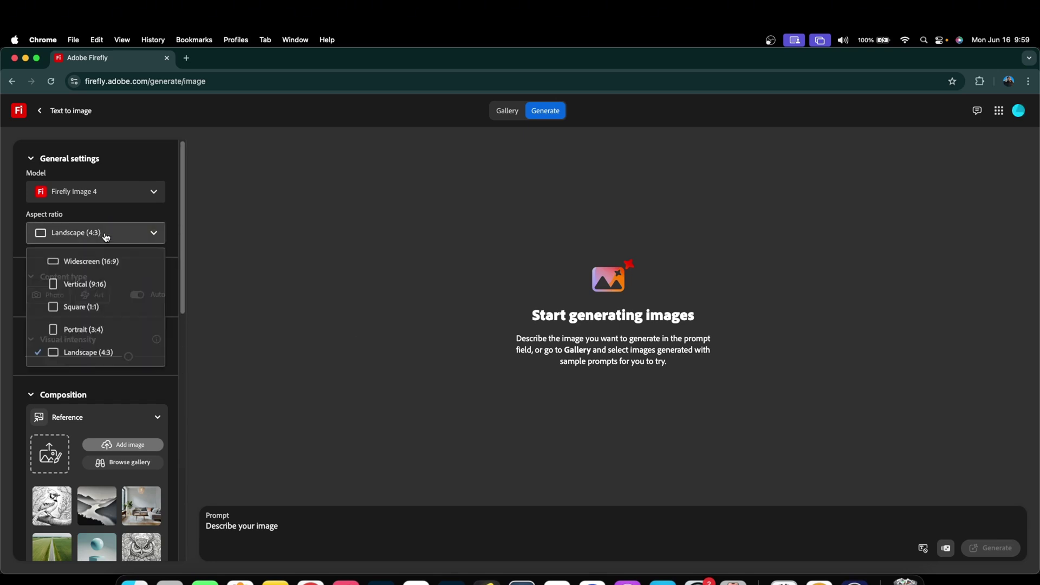
left_click(92, 330)
left_click(49, 298)
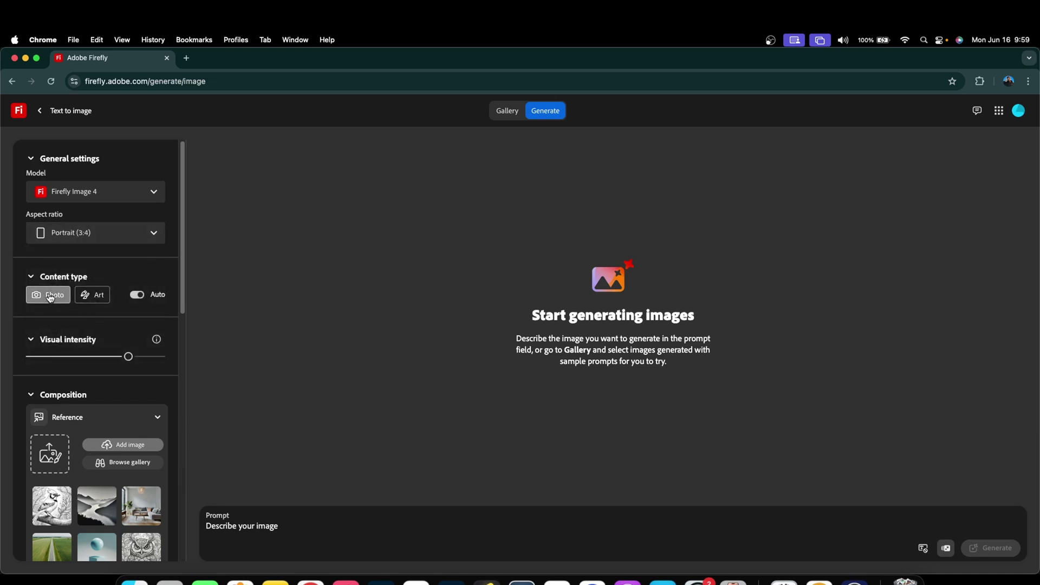
Set the content type to Photo and add IMG_3777z.jpg as the composition reference.
left_click(92, 294)
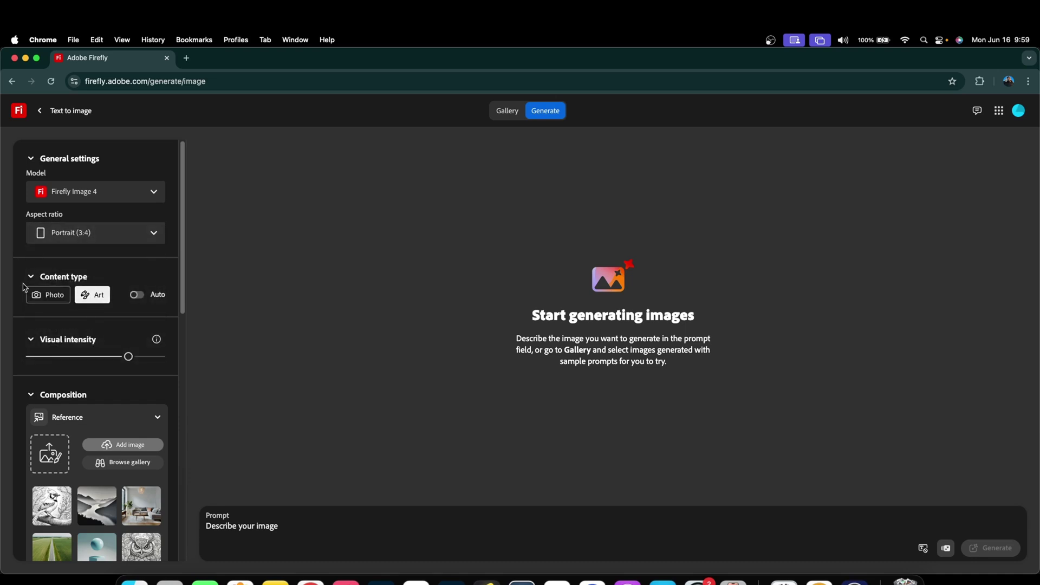
left_click(45, 300)
scroll(104, 368, "down", 3)
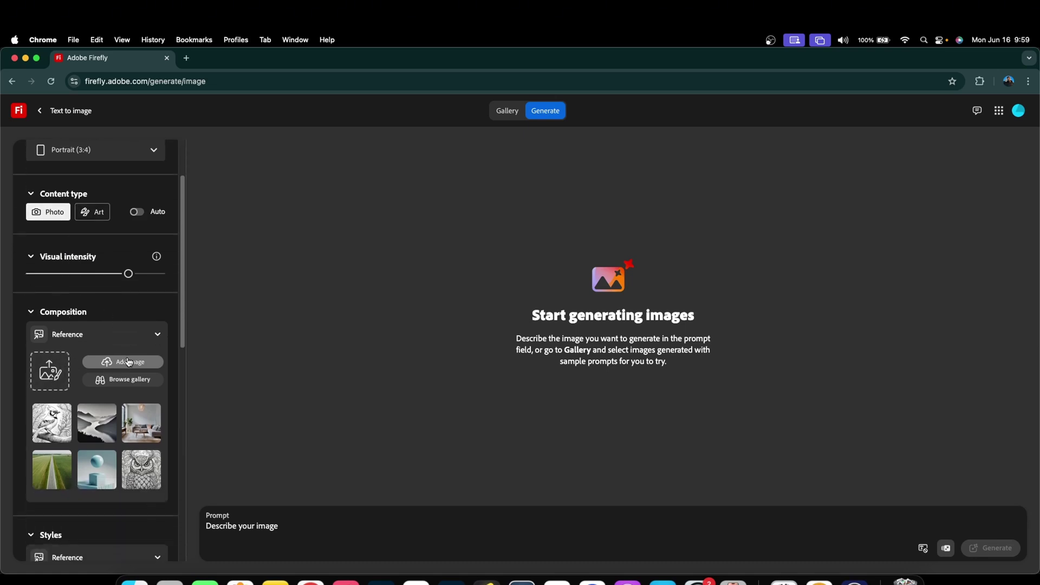
left_click(119, 366)
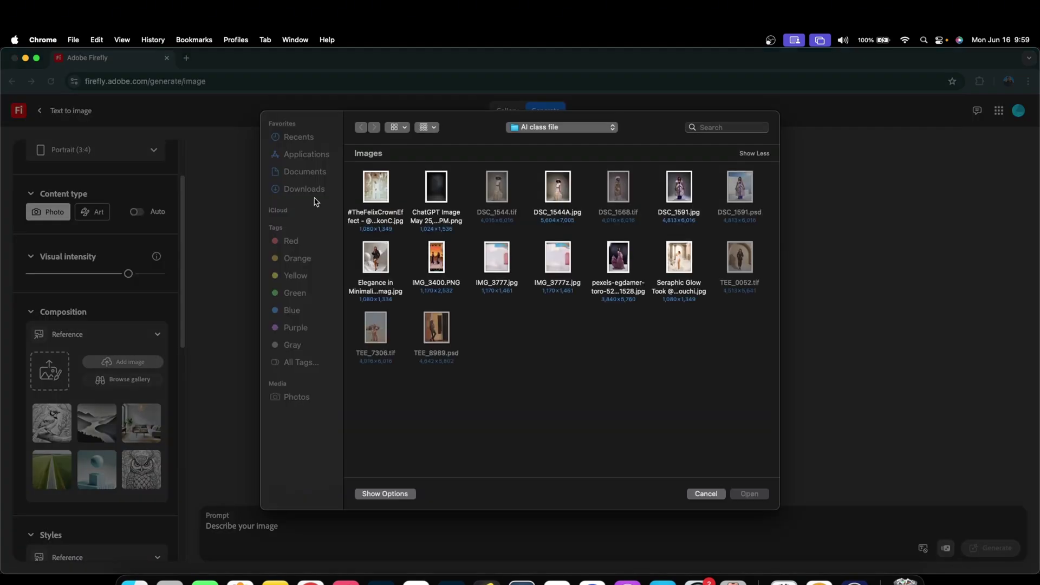
left_click(548, 254)
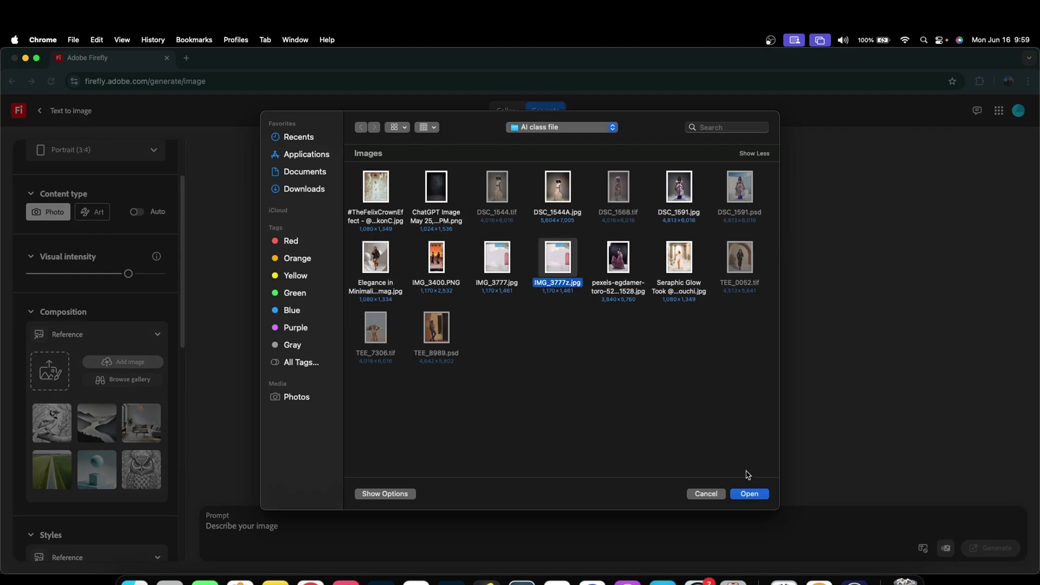
left_click(749, 493)
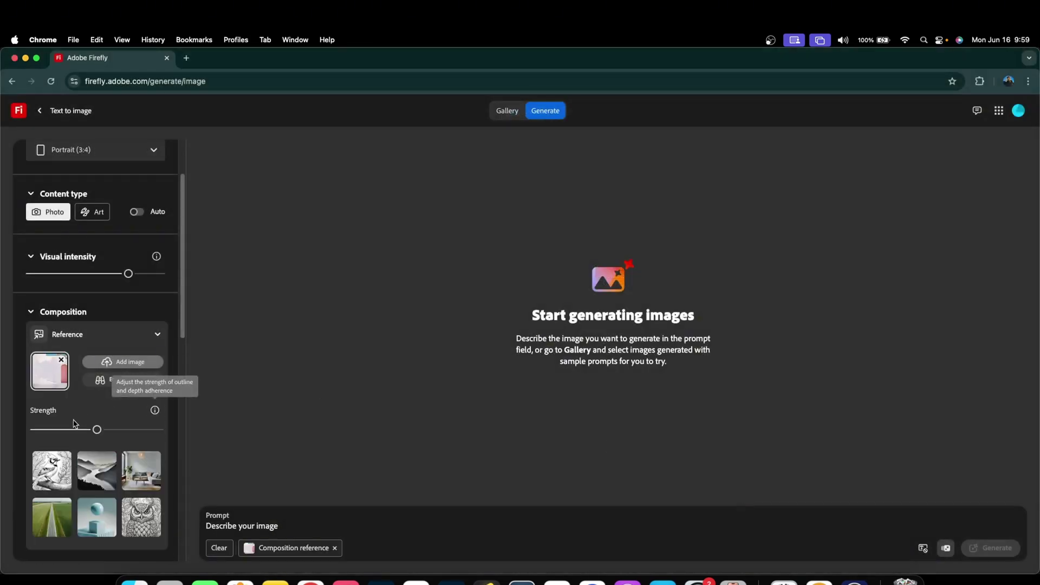
Add IMG_3777z.jpg as the style reference image as well.
scroll(92, 422, "down", 4)
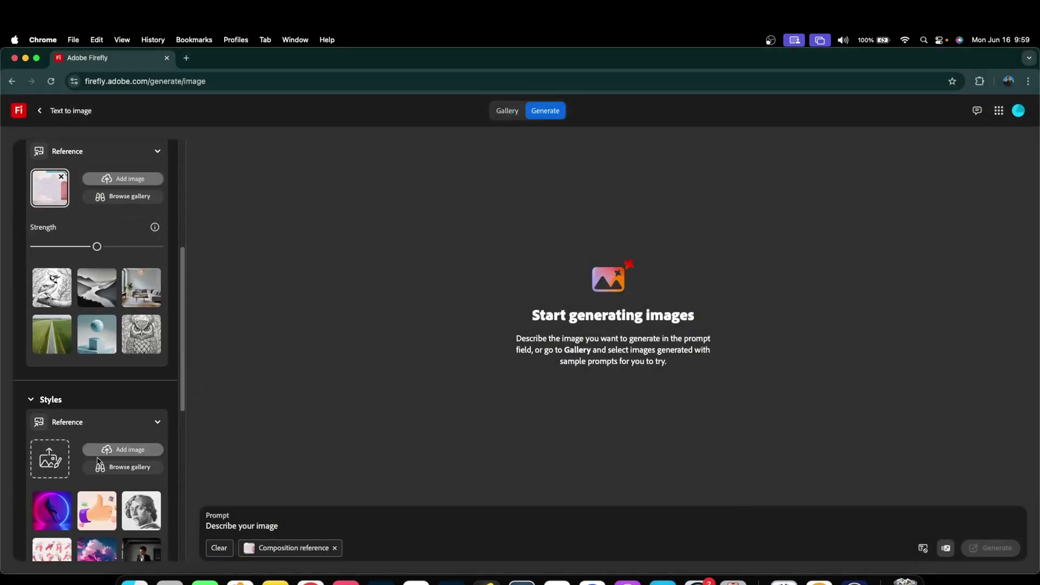
left_click(116, 456)
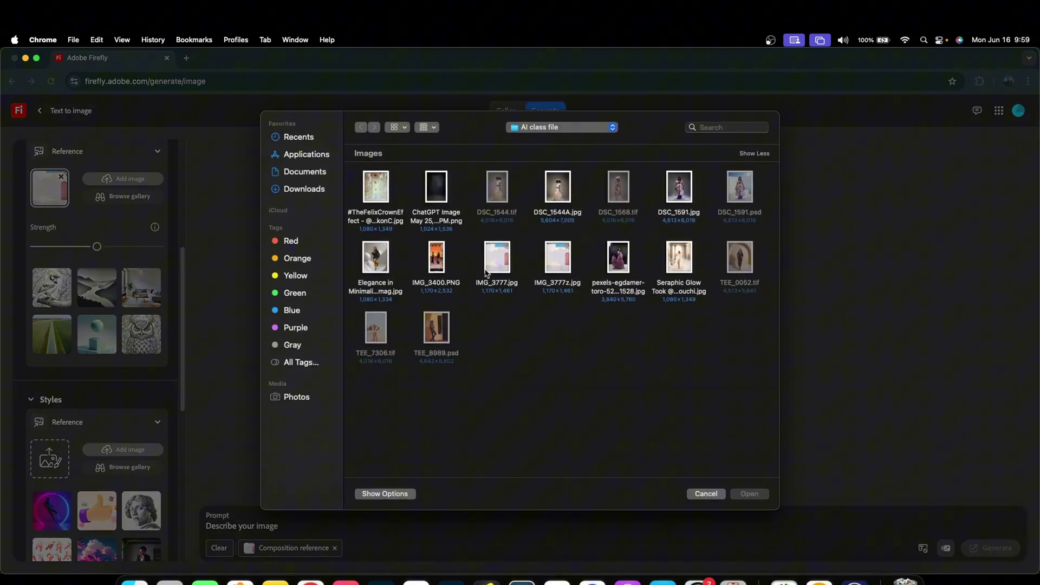
left_click(553, 261)
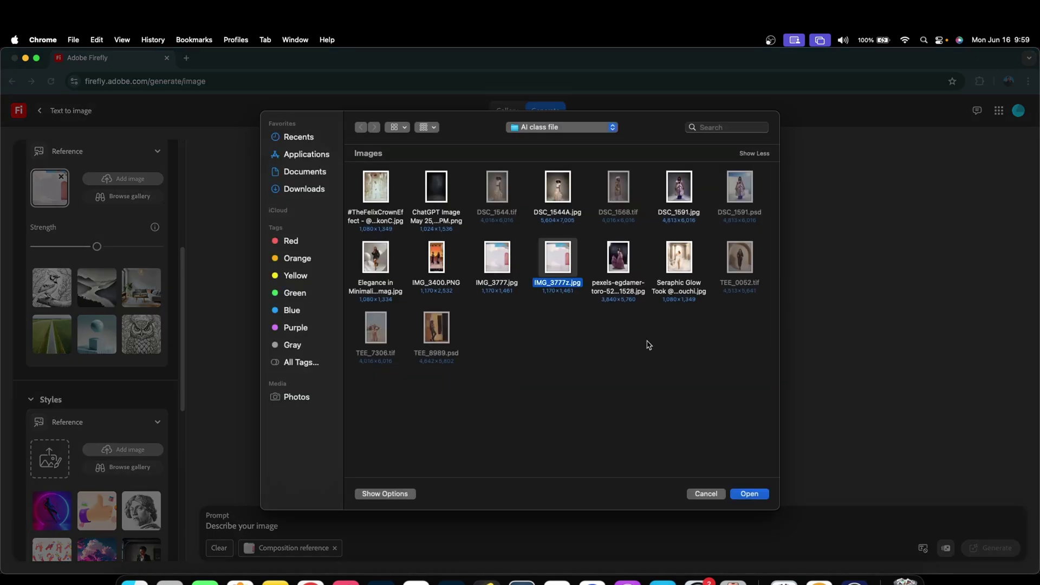
left_click(749, 494)
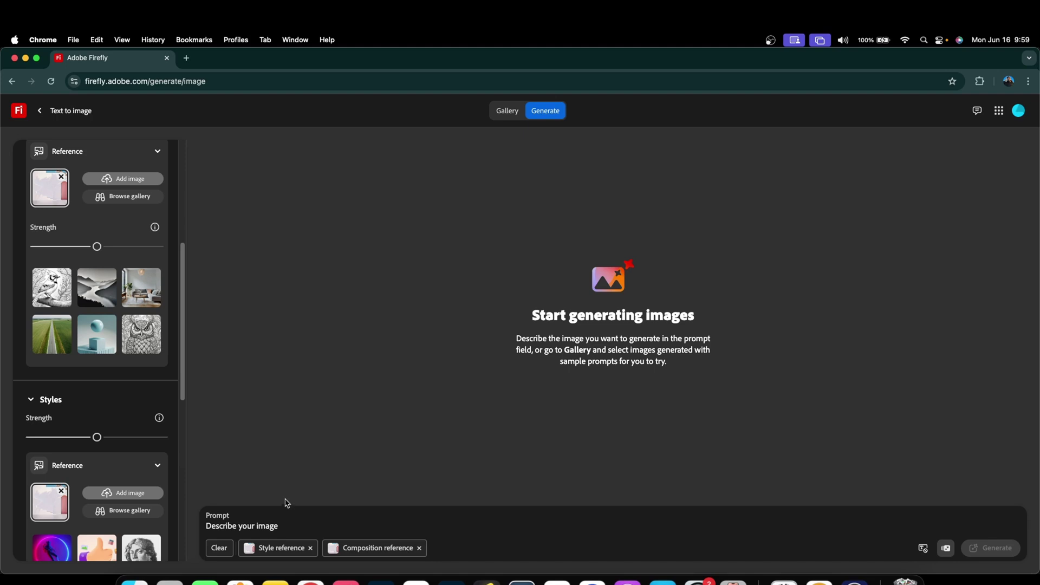
Enter the prompt "use reference photo", correct its spelling and generate the images.
left_click(288, 521)
type("use")
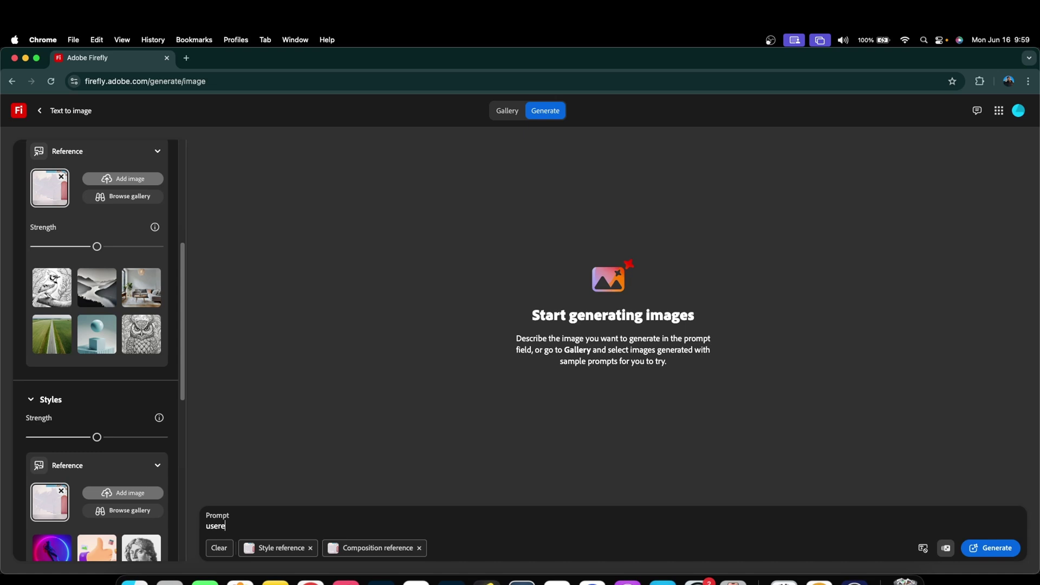
type(" refrence photo")
double_click(234, 527)
right_click(235, 529)
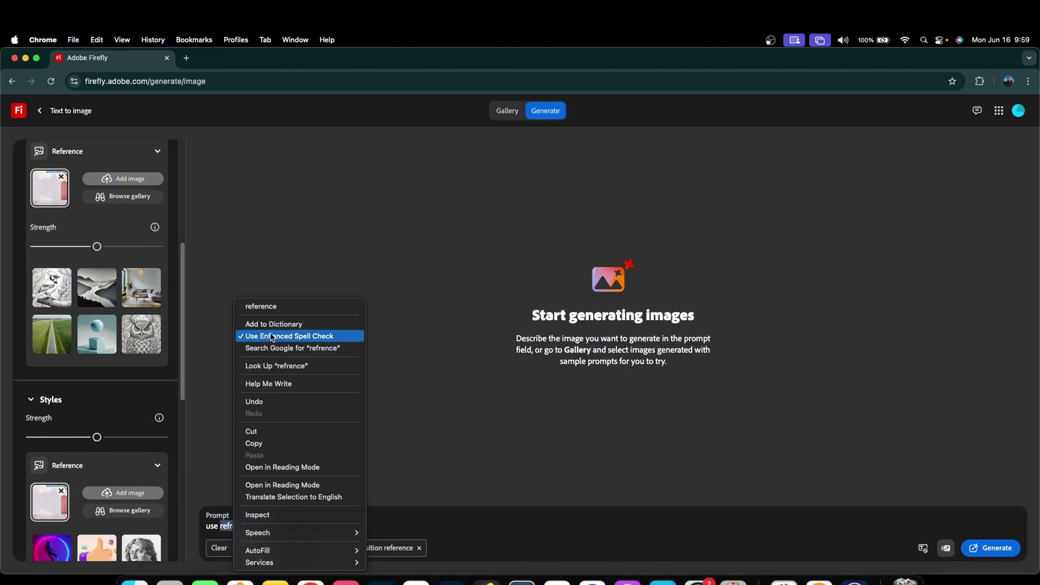
left_click(274, 304)
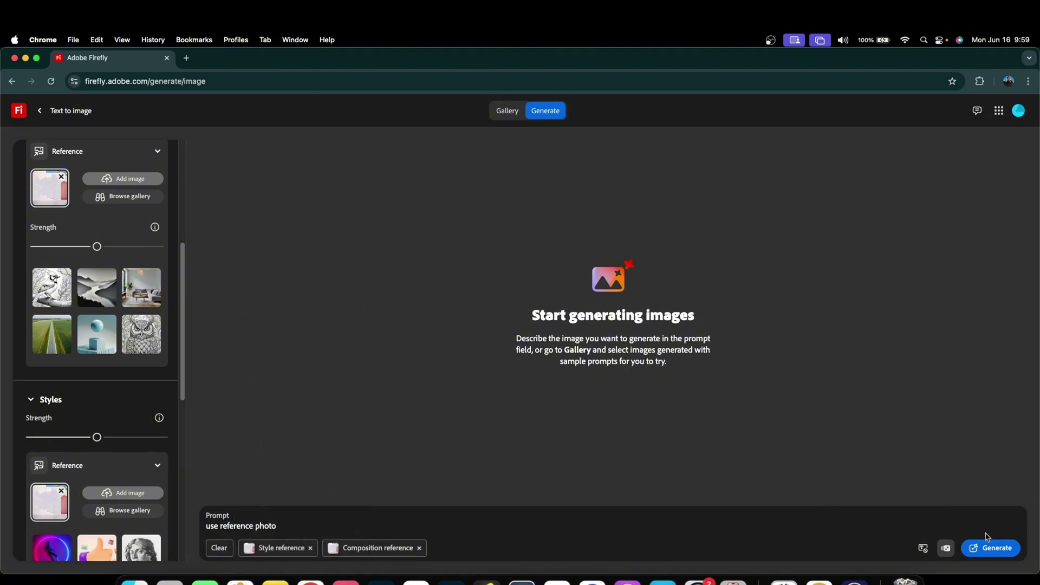
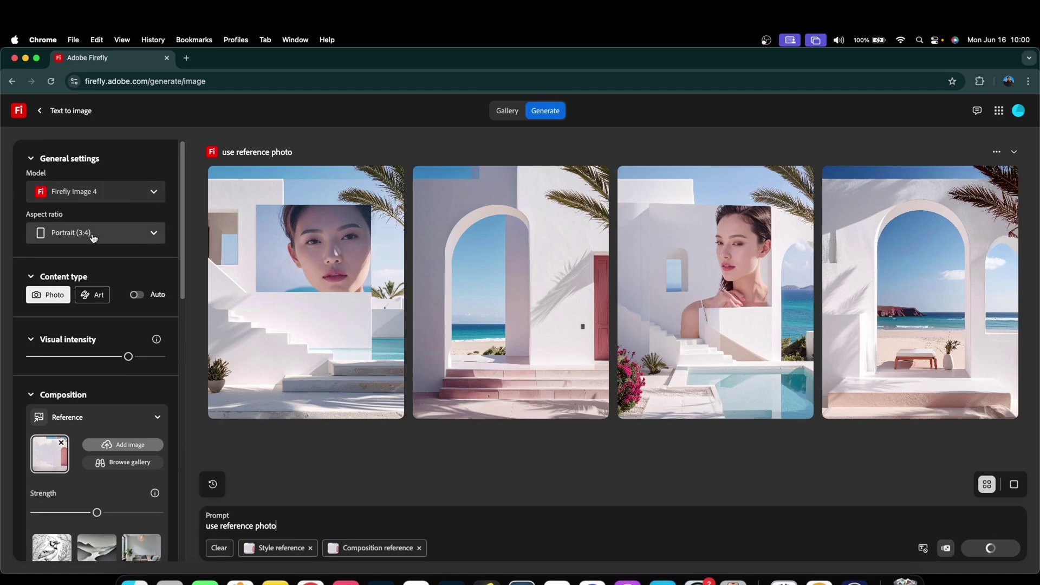
Recheck the generation settings and compare the generated images with the cleaned background in Photoshop, returning to Firefly in Chrome.
left_click(94, 238)
left_click(76, 330)
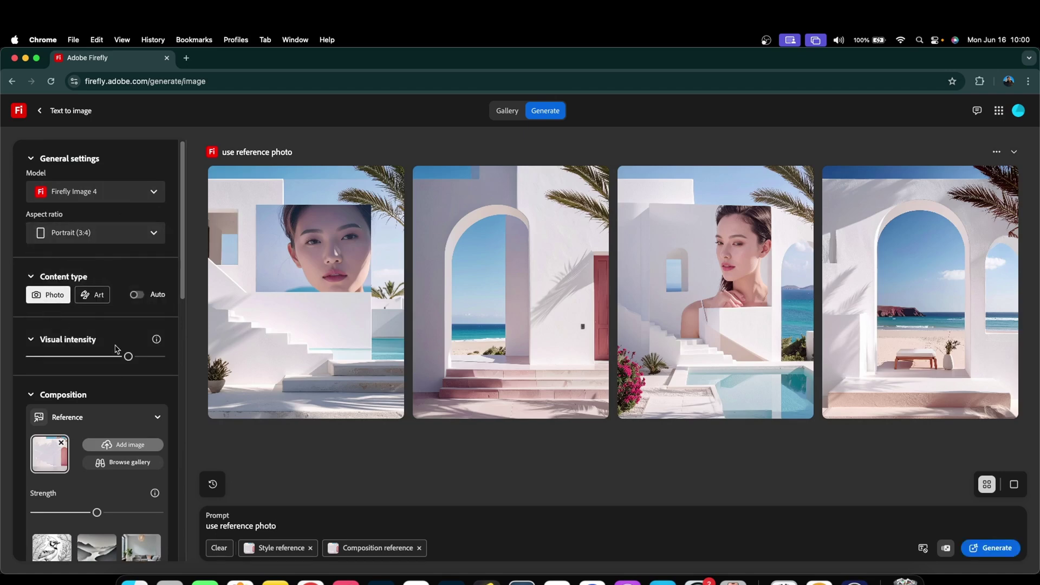
scroll(103, 330, "down", 5)
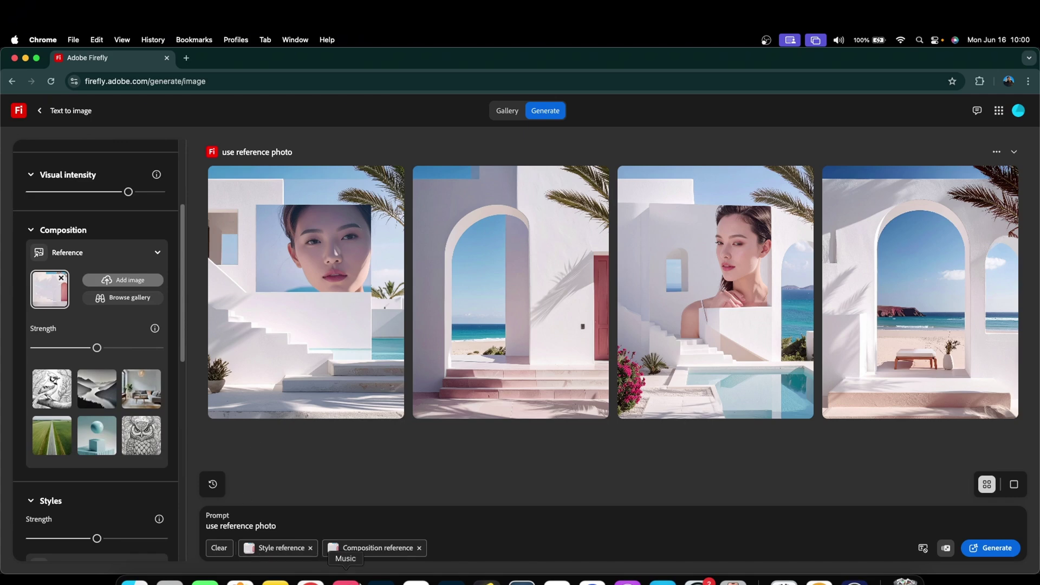
left_click(381, 582)
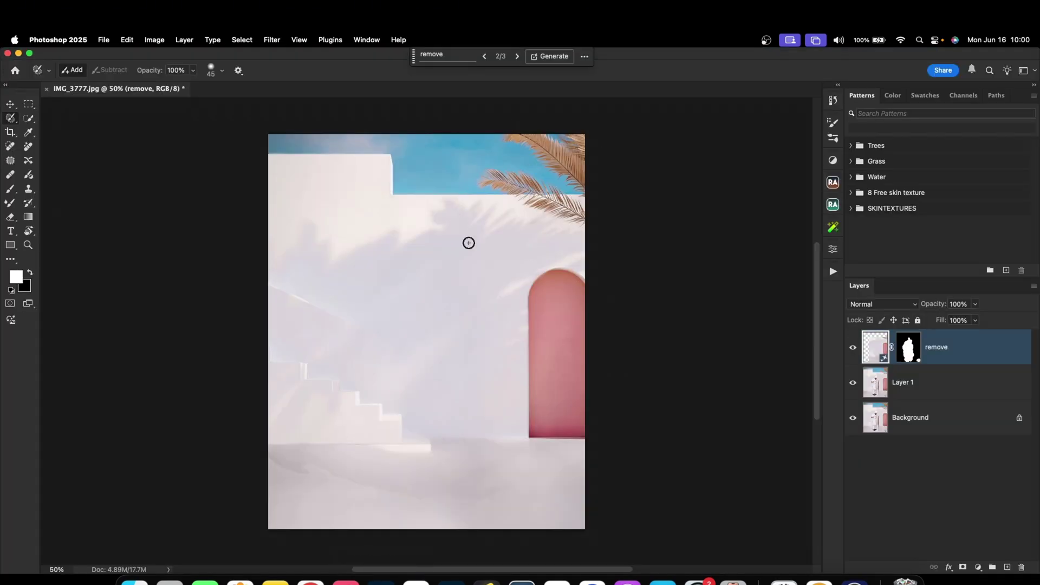
left_click(310, 582)
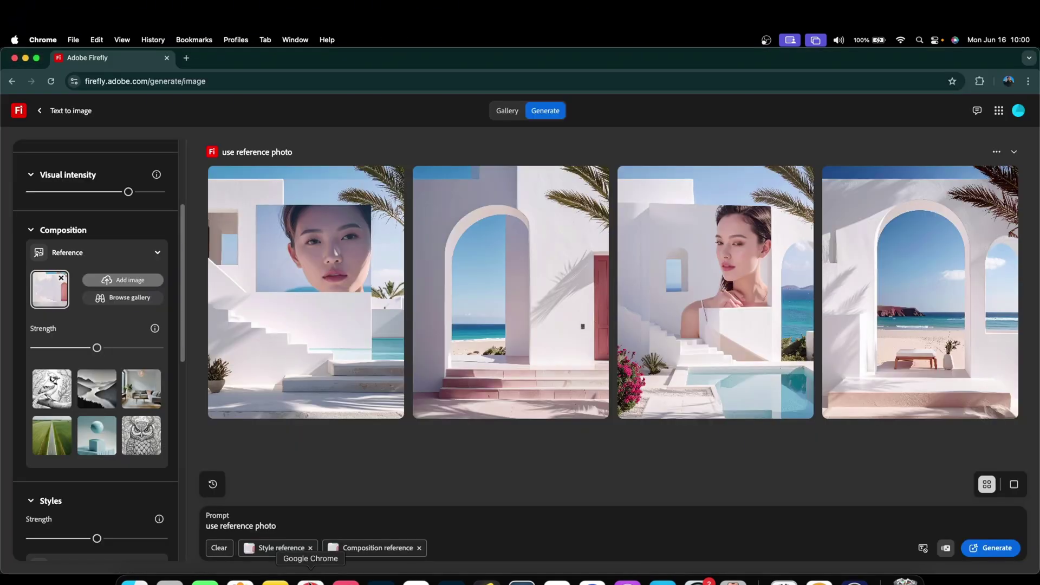
mouse_move(714, 253)
mouse_move(287, 300)
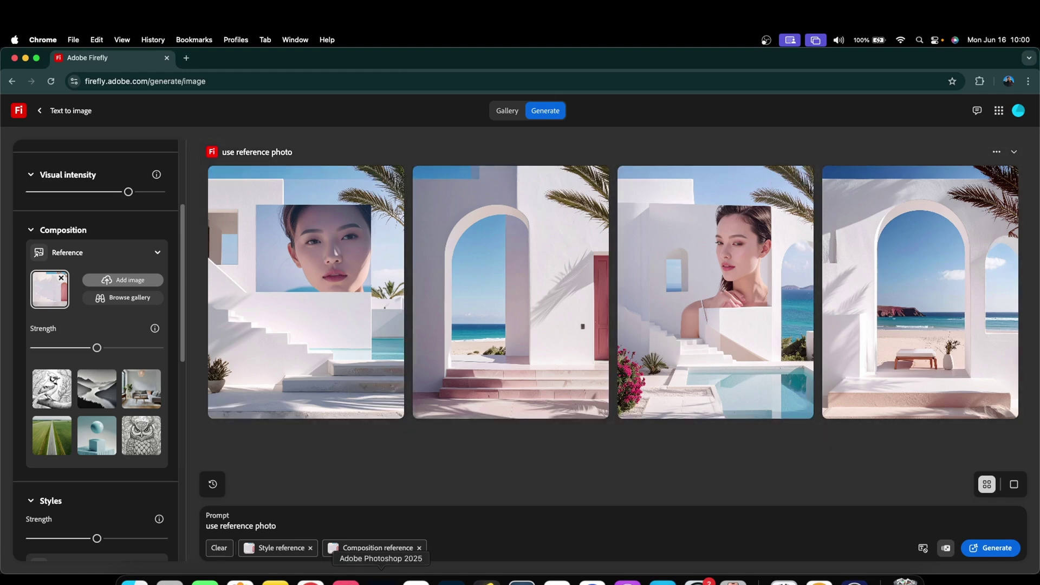
left_click(381, 582)
left_click(310, 581)
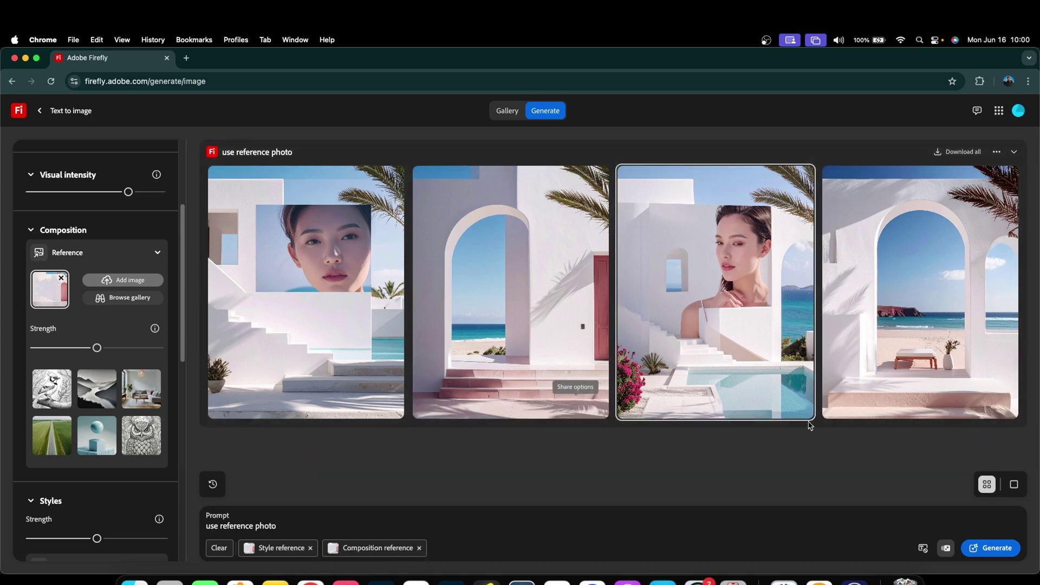
Generate another set of images from the same prompt and references, and inspect the fourth one enlarged.
left_click(999, 549)
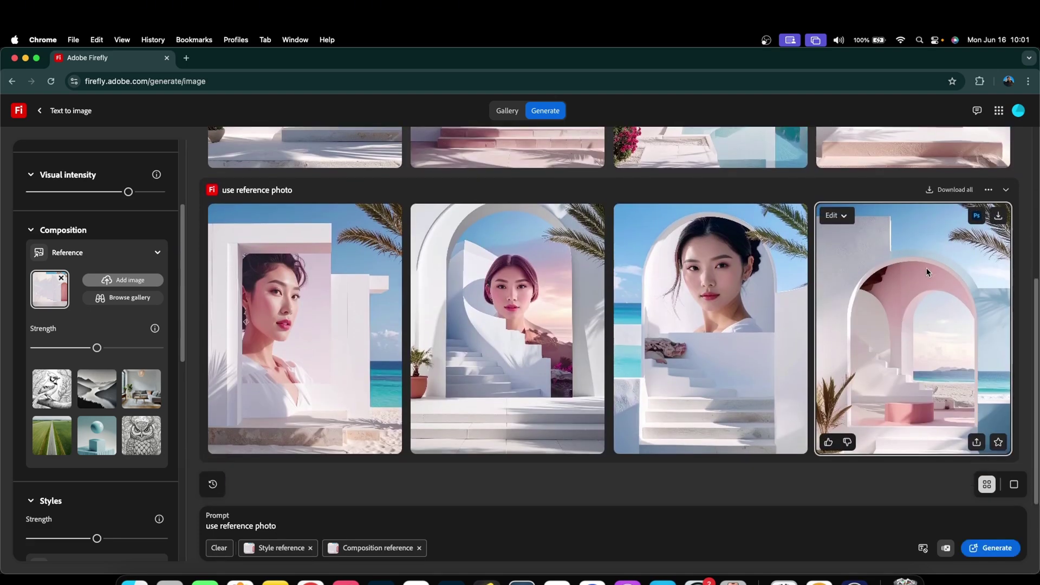
left_click(927, 273)
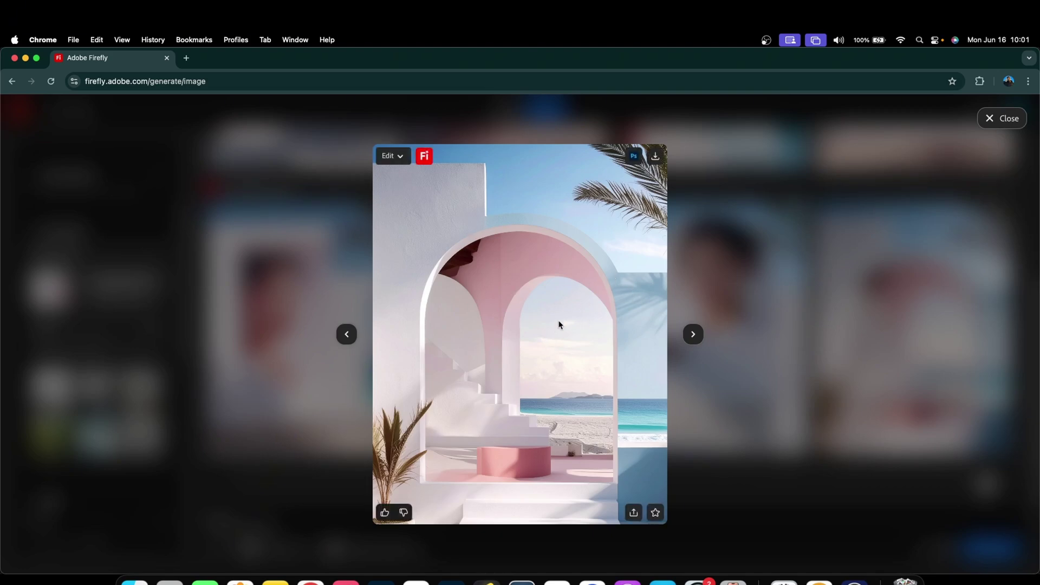
left_click(1004, 117)
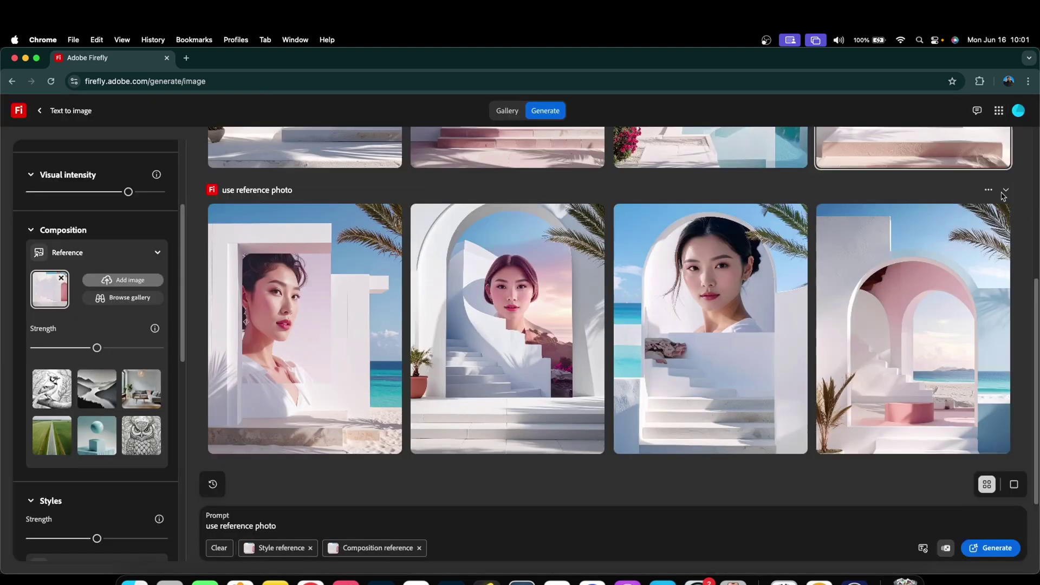
Generate similar images from the fourth image of the latest set, the pink arch with the round podium.
left_click(927, 320)
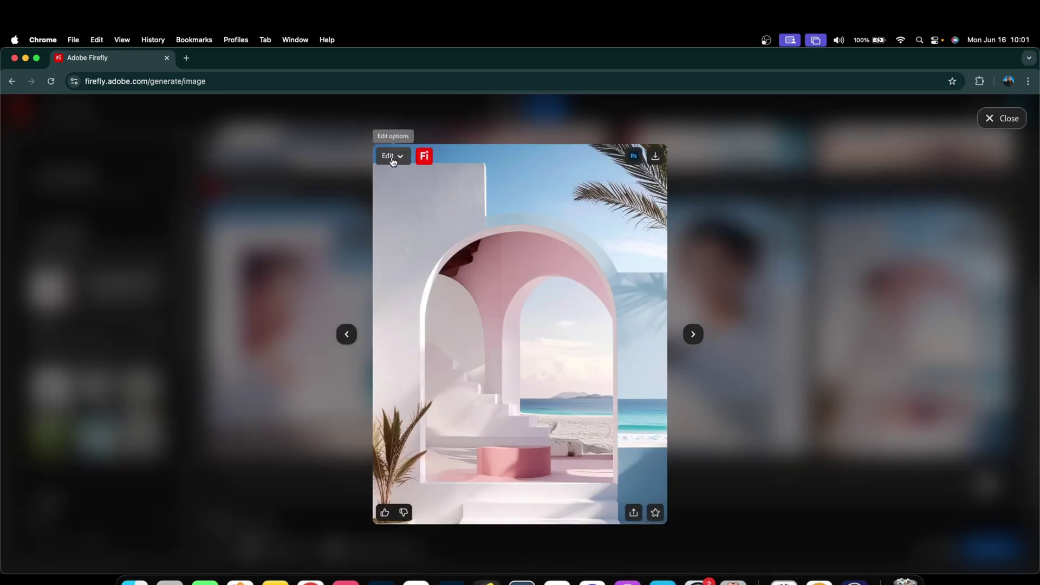
left_click(399, 157)
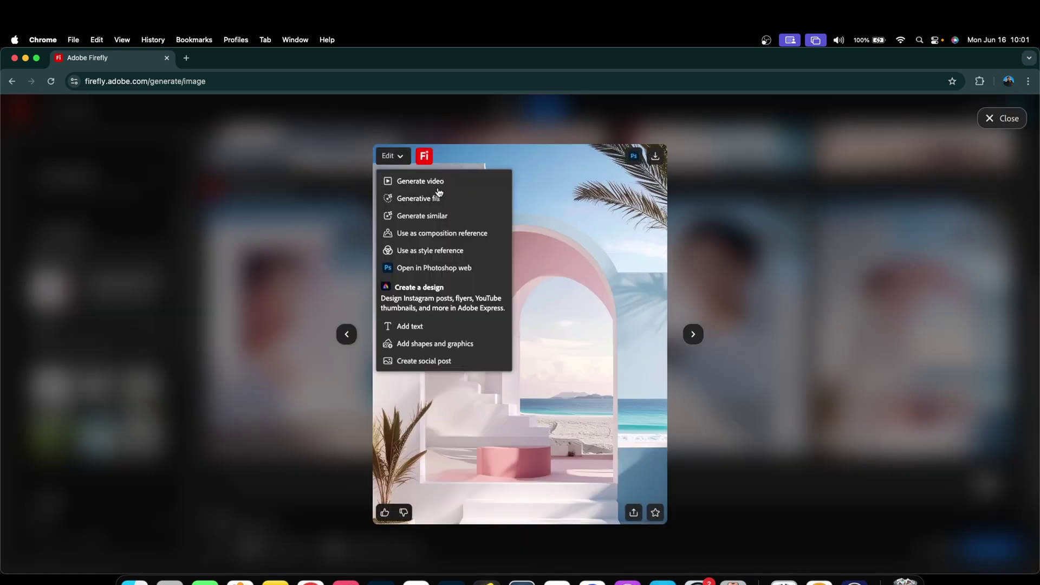
left_click(404, 216)
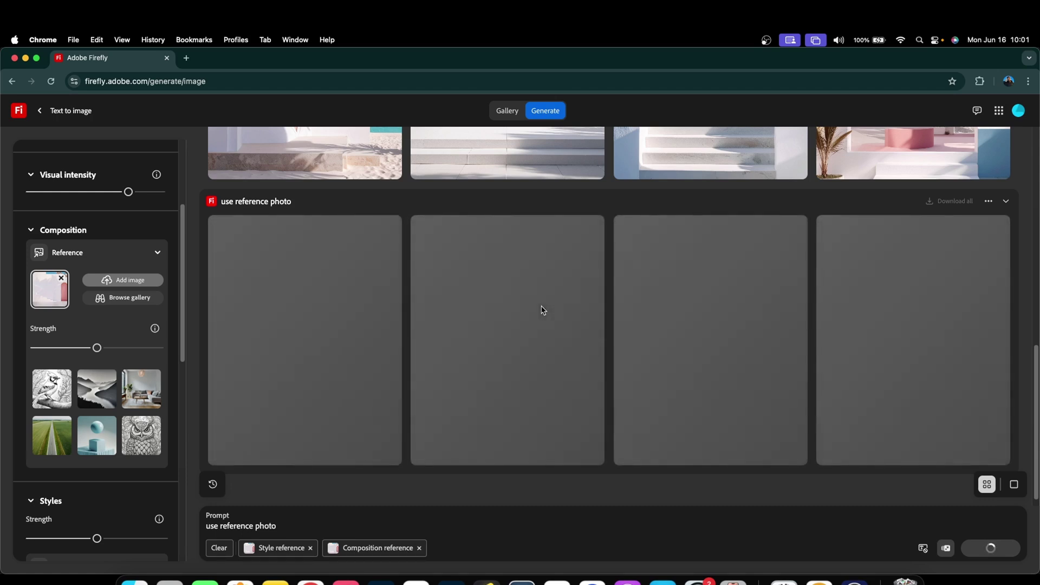
Enlarge the third of the similar images and compare the new set with the earlier results.
scroll(959, 352, "up", 1)
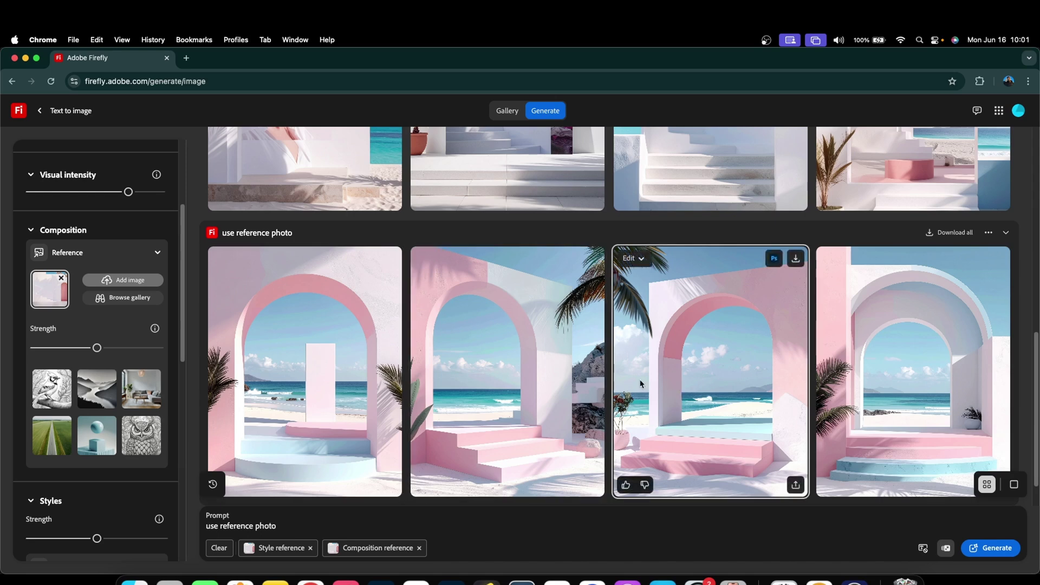
left_click(690, 374)
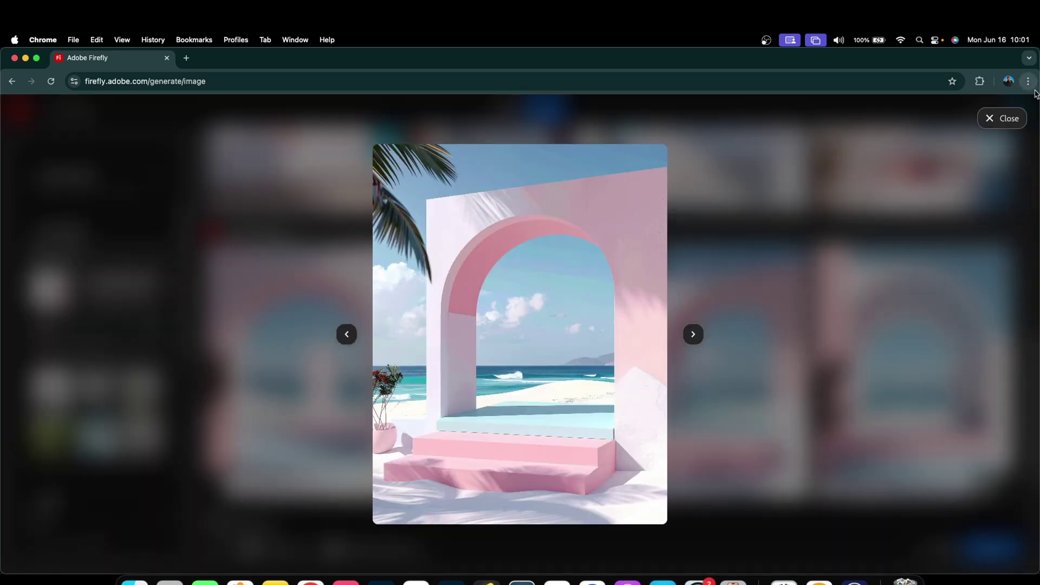
left_click(990, 119)
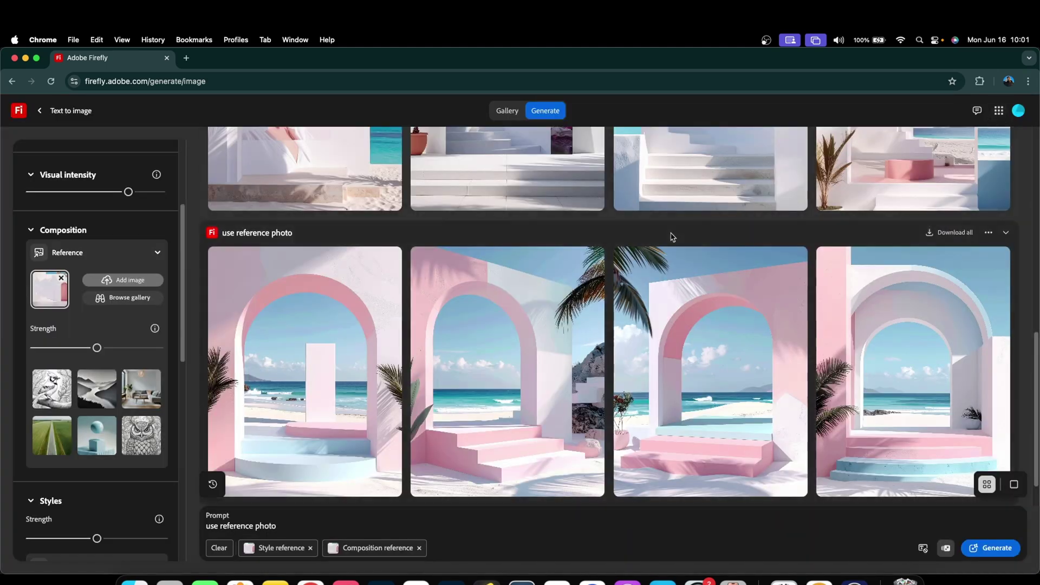
scroll(671, 237, "up", 10)
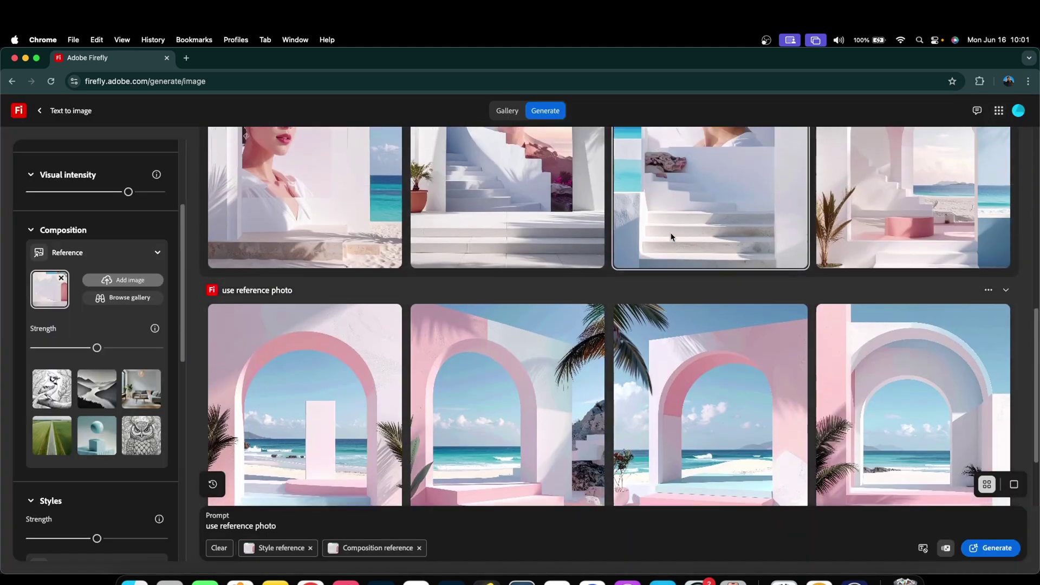
scroll(671, 237, "down", 10)
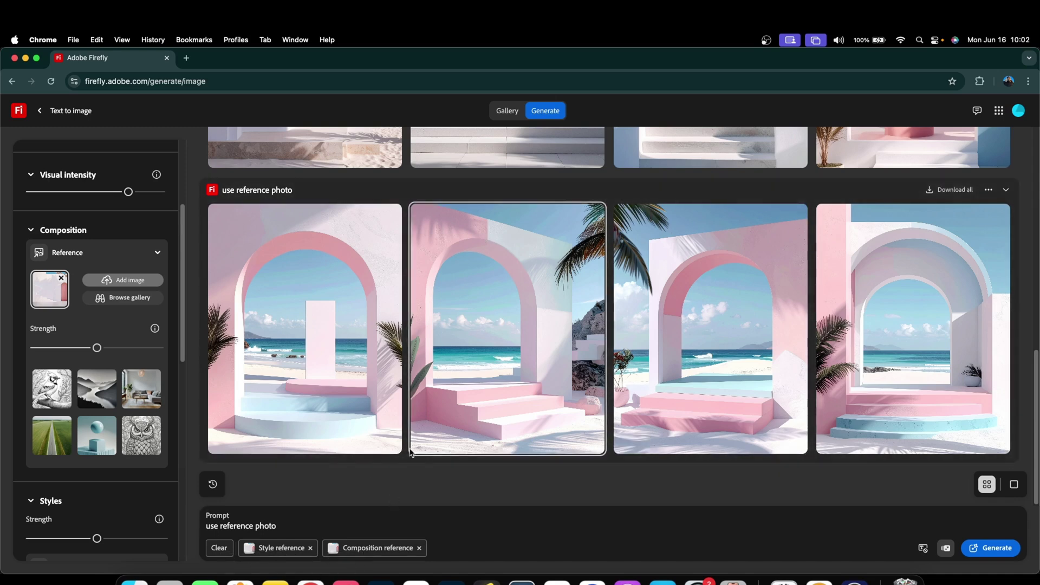
Switch to Finder, preview the studio portrait DSC_1591.jpg in the AI class file folder, and return to the Firefly results in Chrome.
left_click(134, 580)
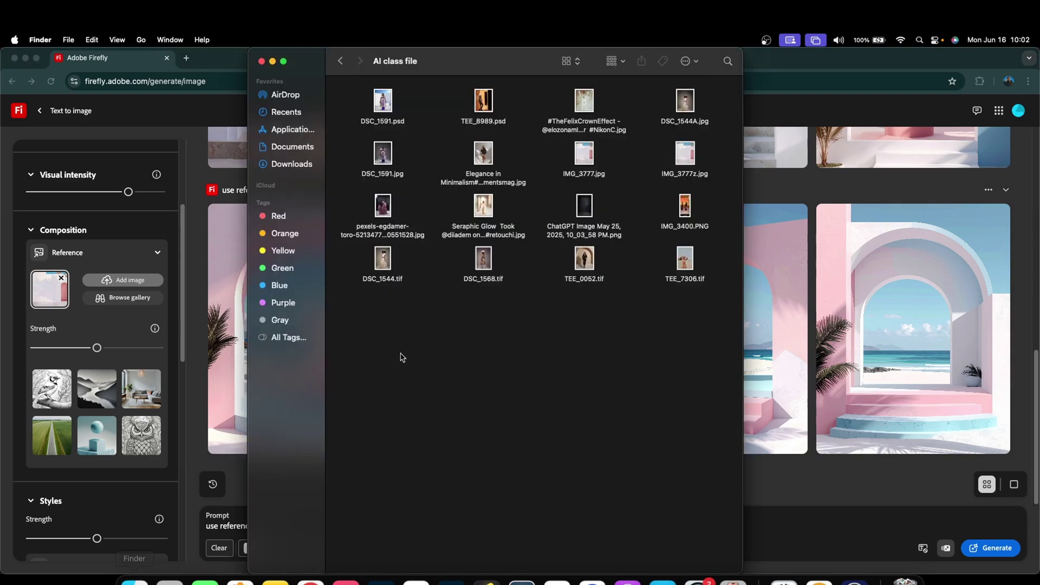
left_click(381, 114)
left_click(387, 167)
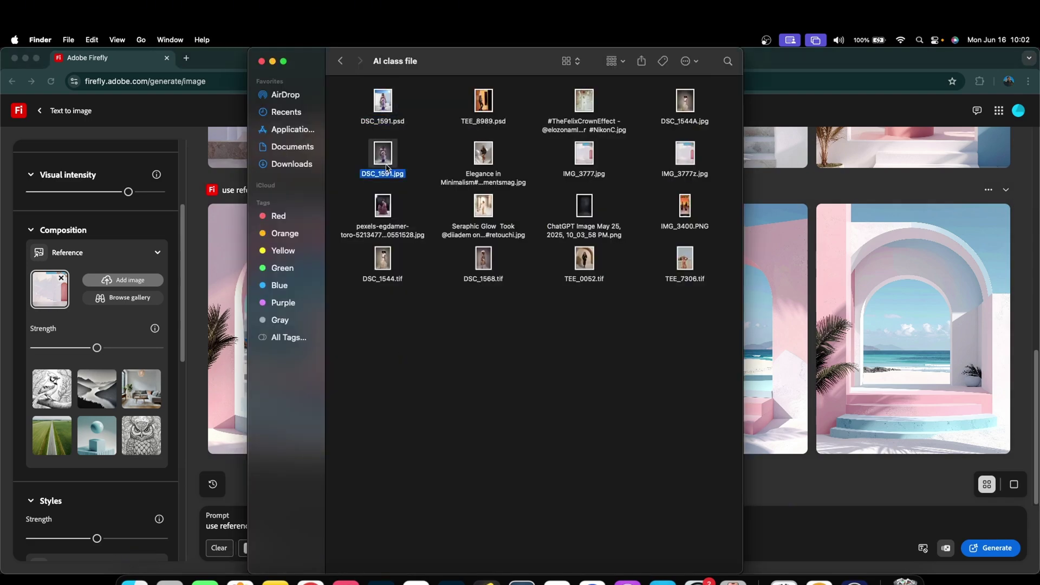
key("space")
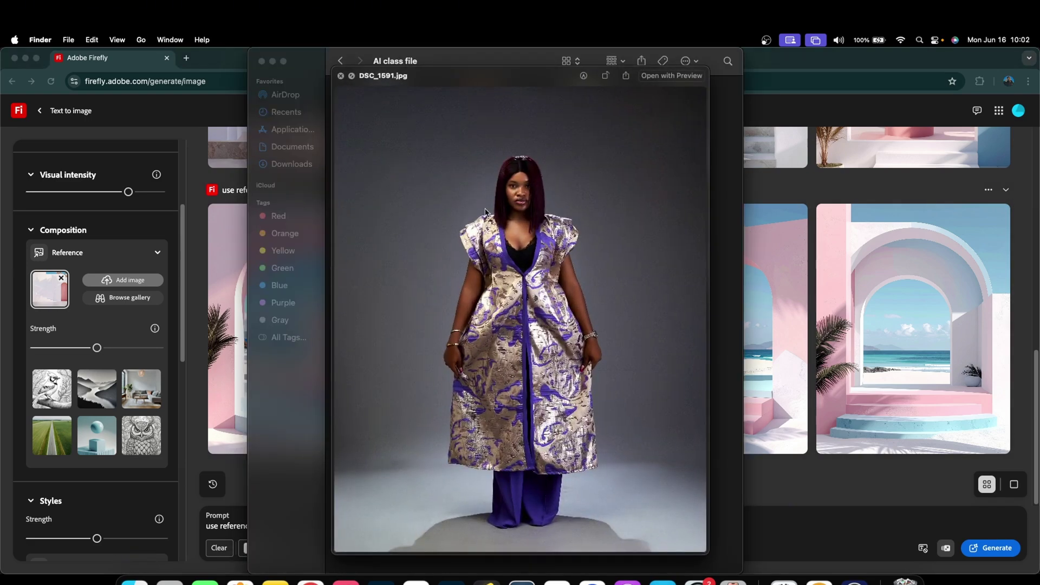
left_click(341, 76)
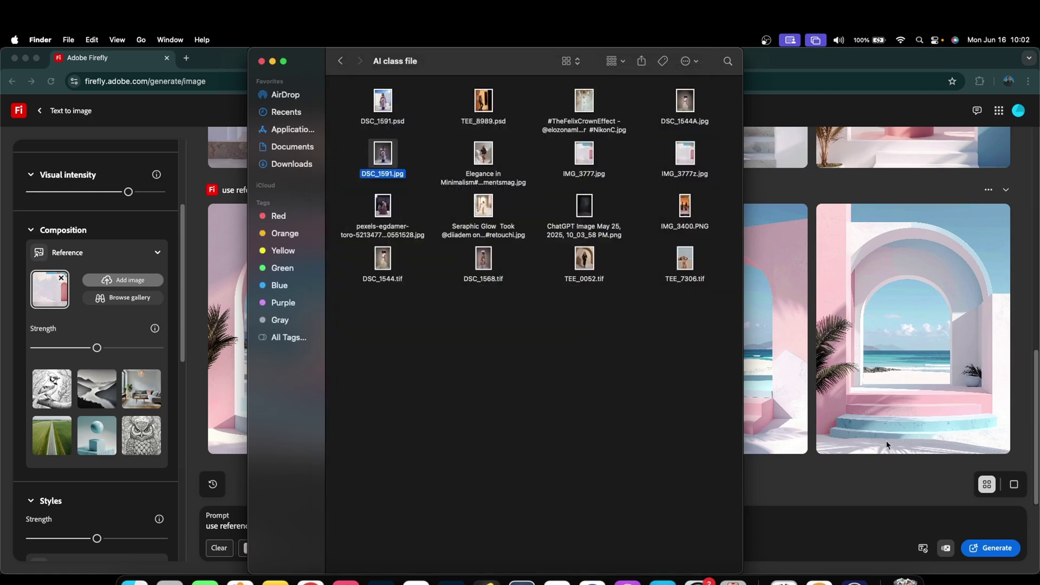
left_click(860, 485)
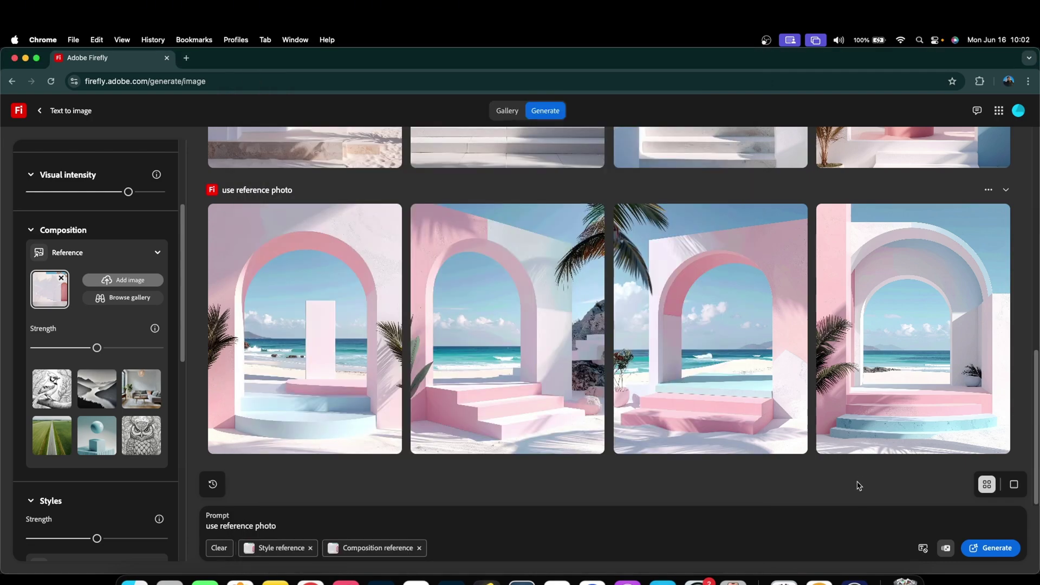
Enlarge the second image of the latest set, the pink arch with stairs on the beach, and download it.
left_click(473, 332)
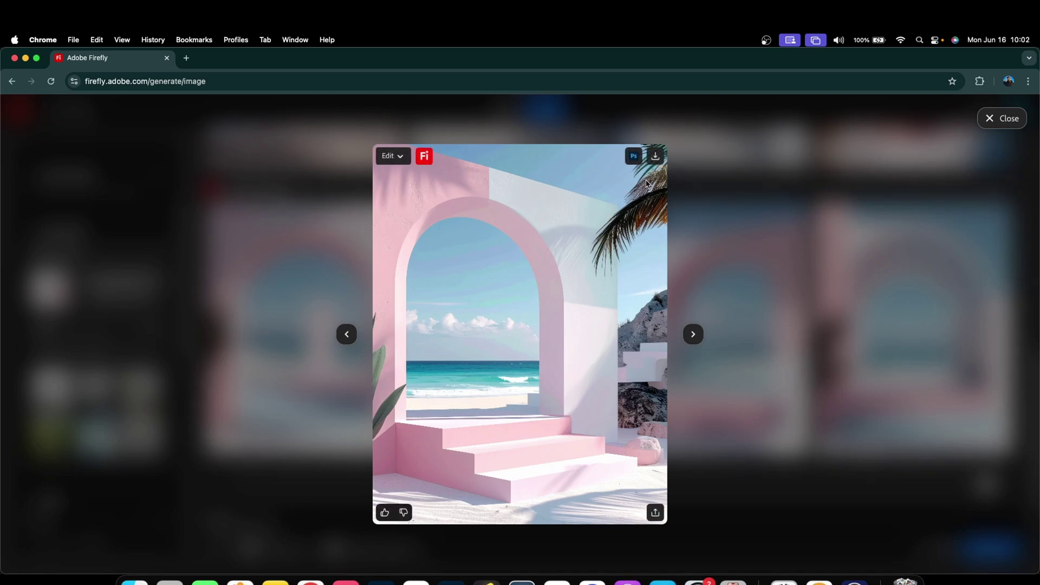
left_click(655, 158)
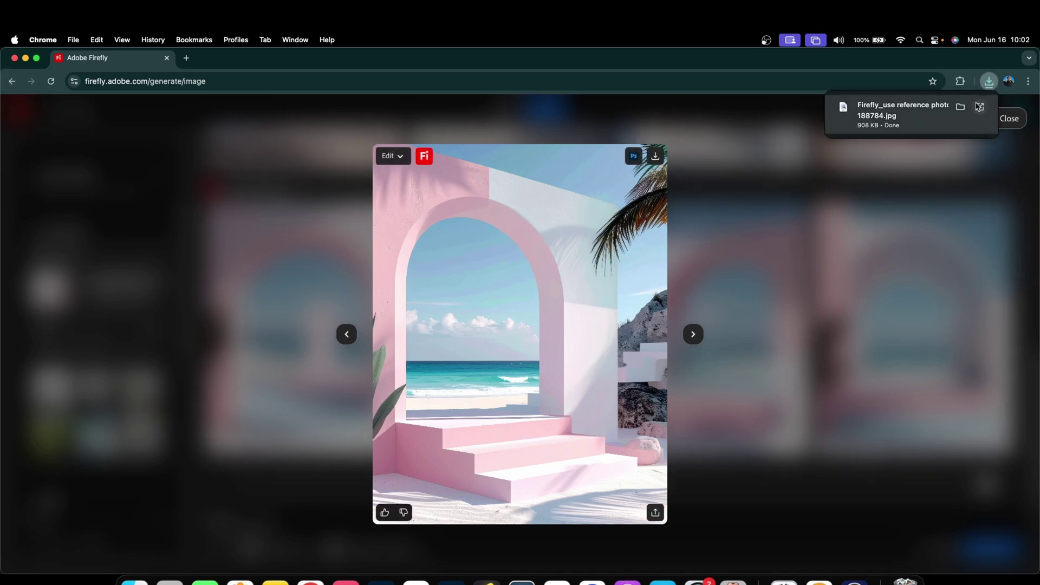
mouse_move(964, 108)
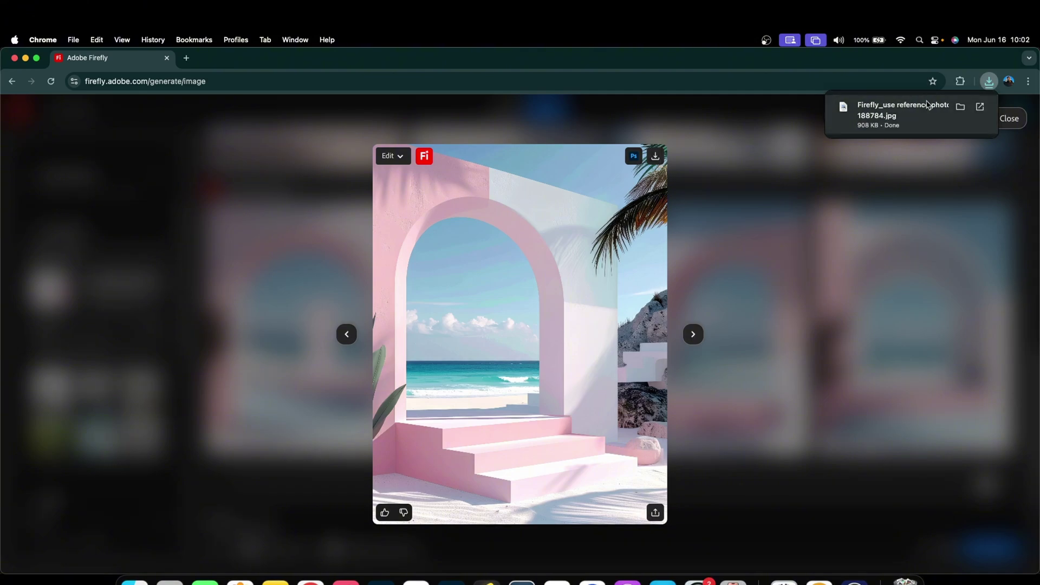
left_click(962, 196)
Remove the current image references from both the Composition and the Styles settings.
scroll(287, 325, "up", 5)
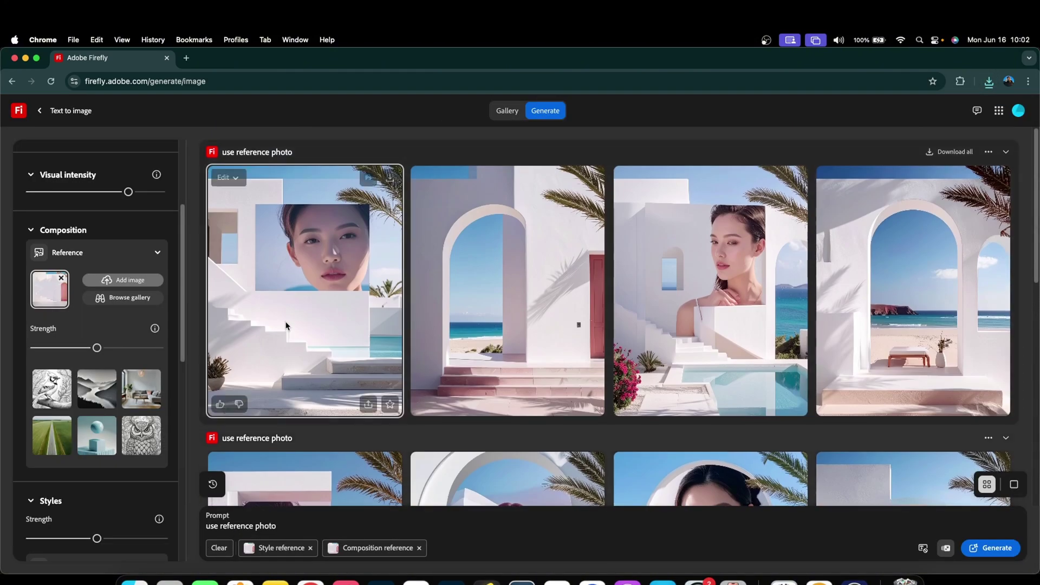
left_click(61, 278)
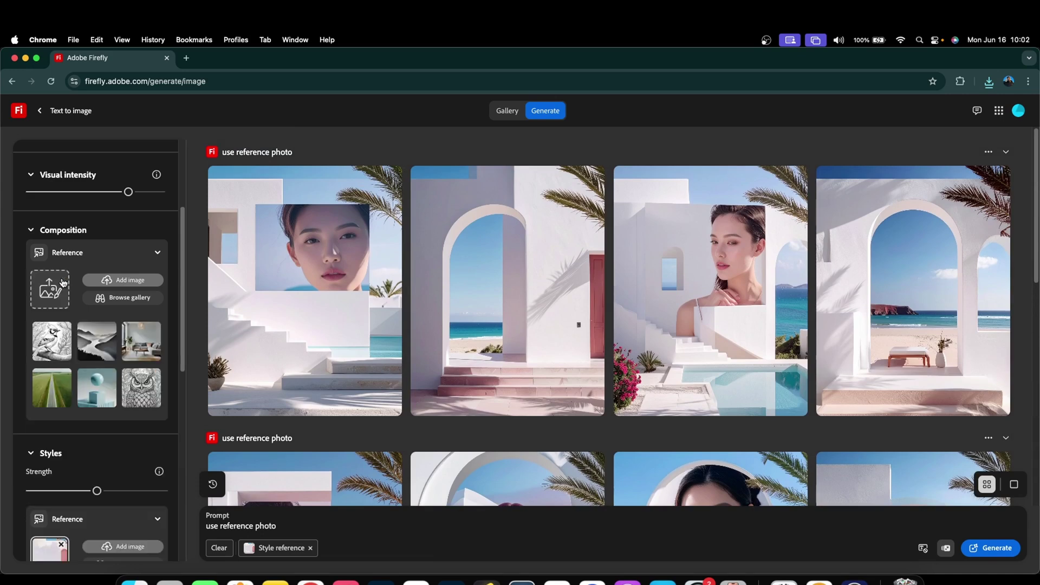
scroll(61, 379, "down", 3)
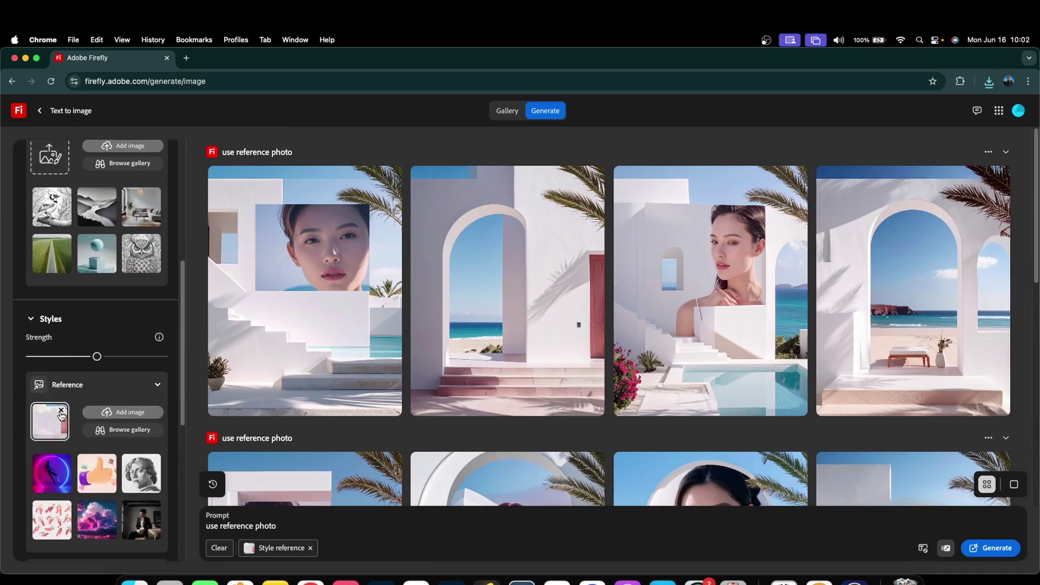
left_click(61, 410)
scroll(97, 352, "up", 10)
scroll(98, 352, "down", 2)
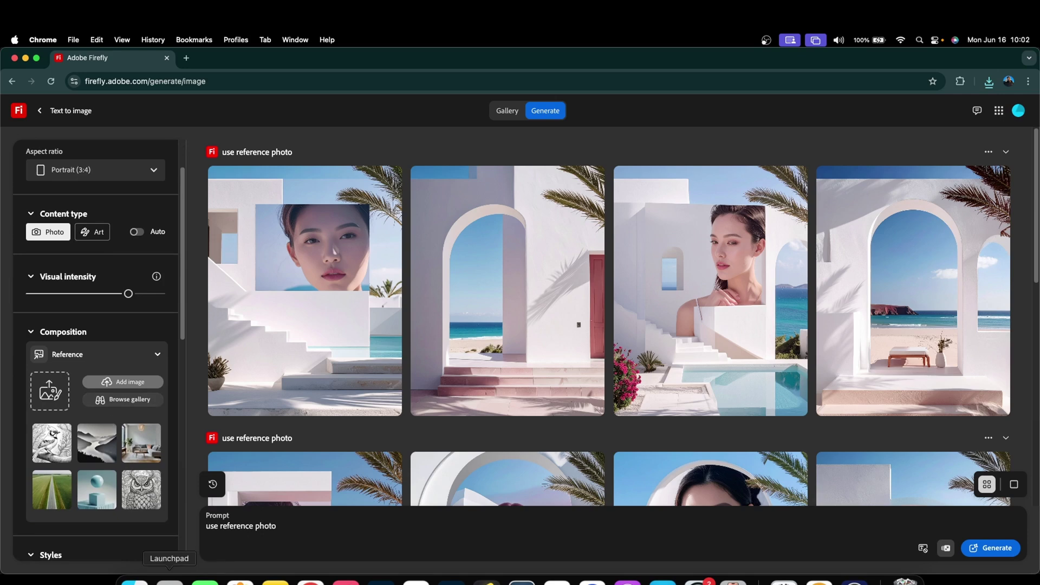
Switch to Finder and preview the studio portrait DSC_1591.jpg in the AI class file folder.
left_click(134, 581)
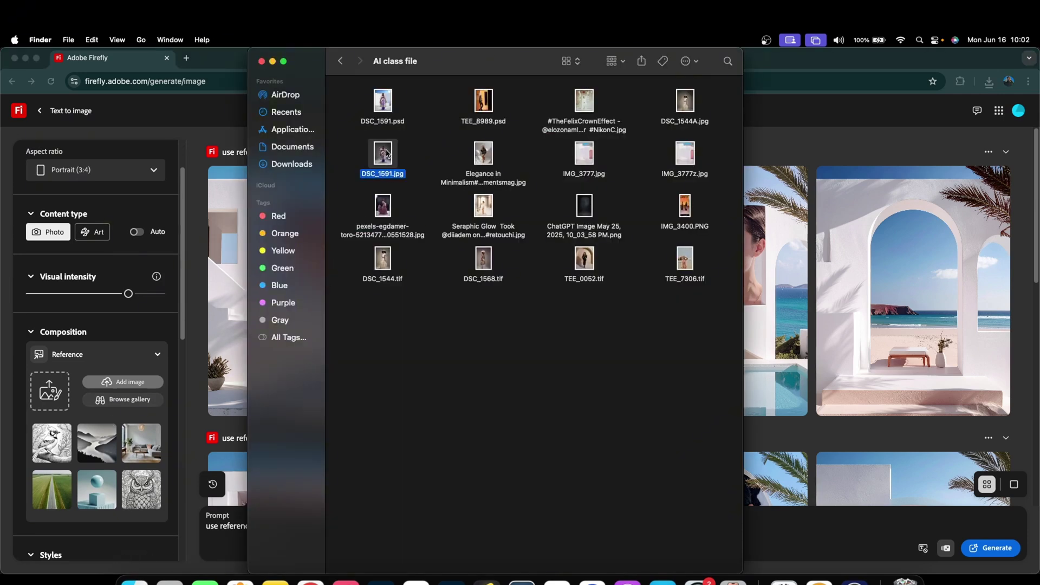
key("space")
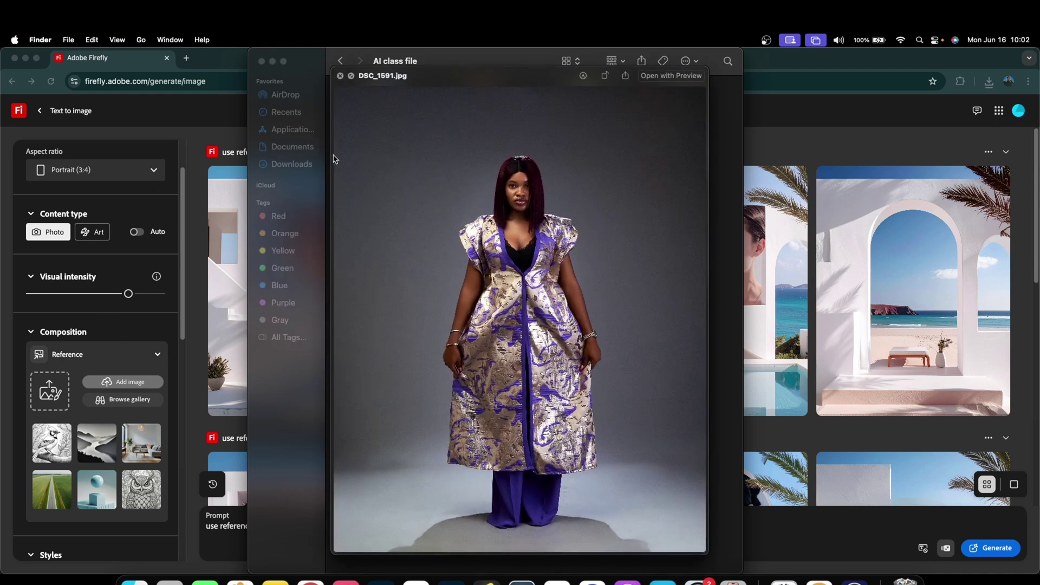
Search the Mac for "curs" and launch the Hyper Cursor app.
left_click(919, 41)
type("curs")
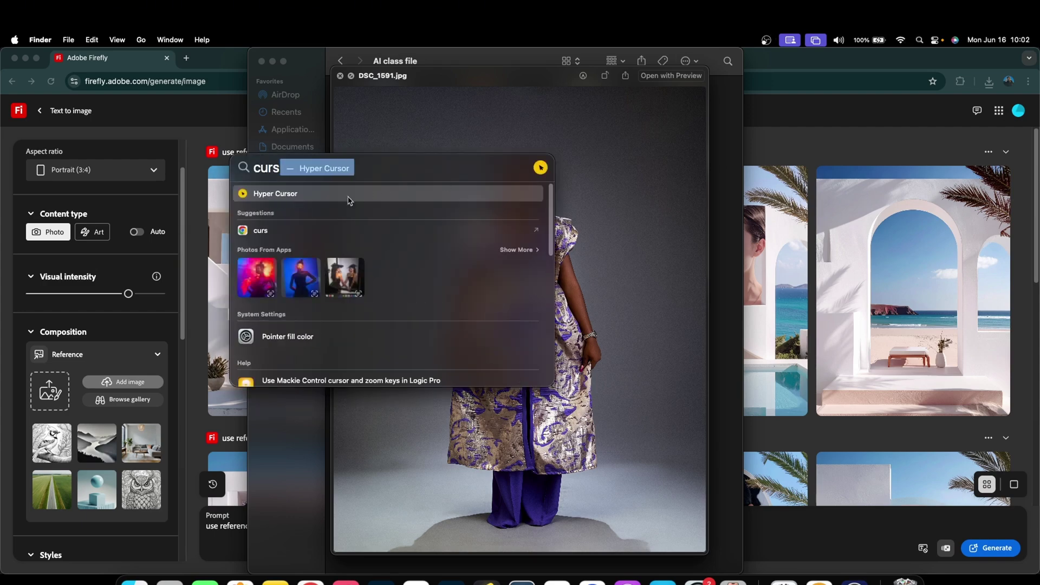
left_click(349, 200)
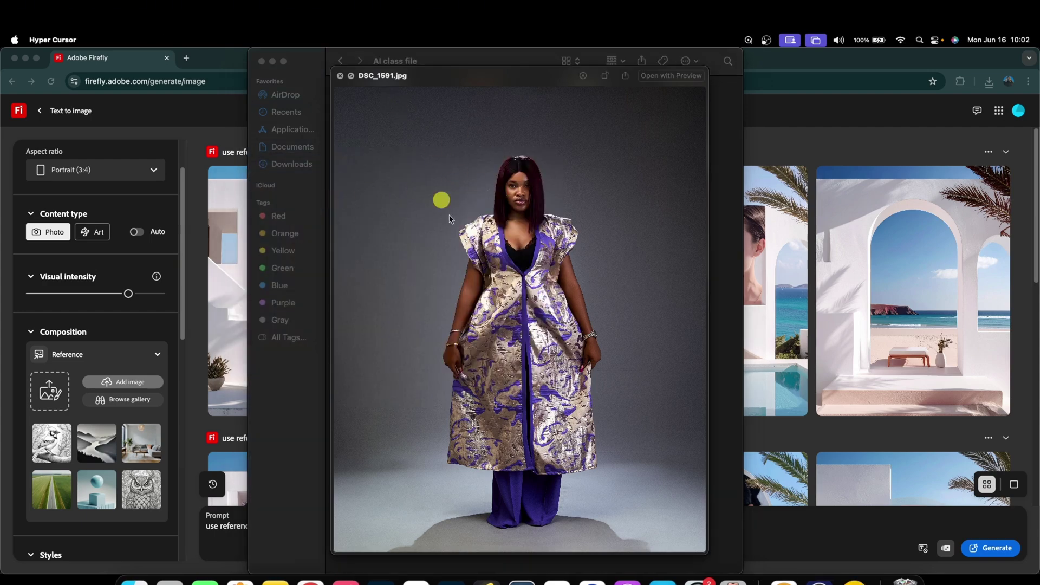
Close the portrait preview and add DSC_1591.jpg from Finder to Firefly as the composition reference.
left_click(340, 76)
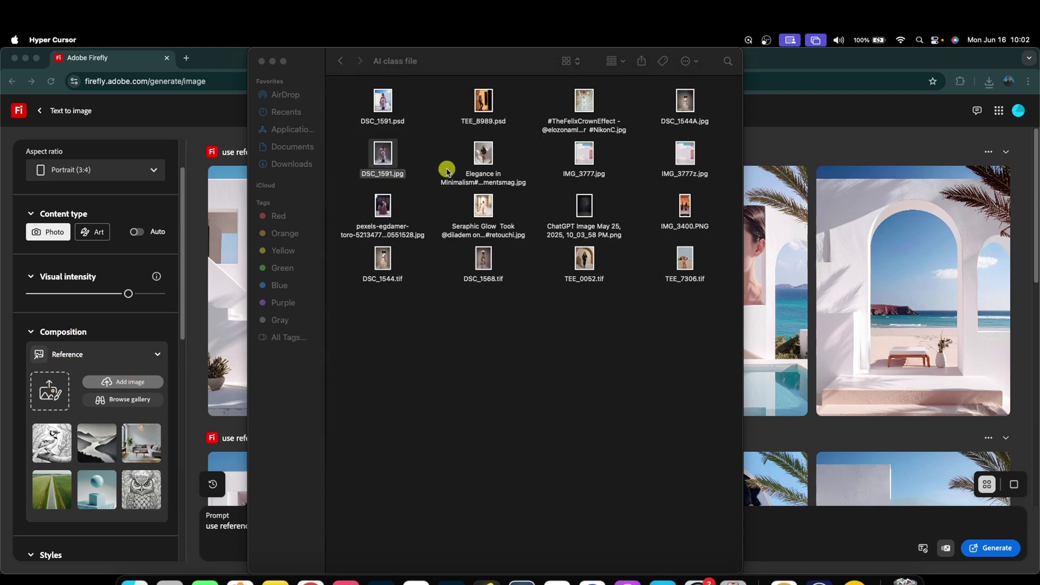
left_click_drag(385, 155, 56, 390)
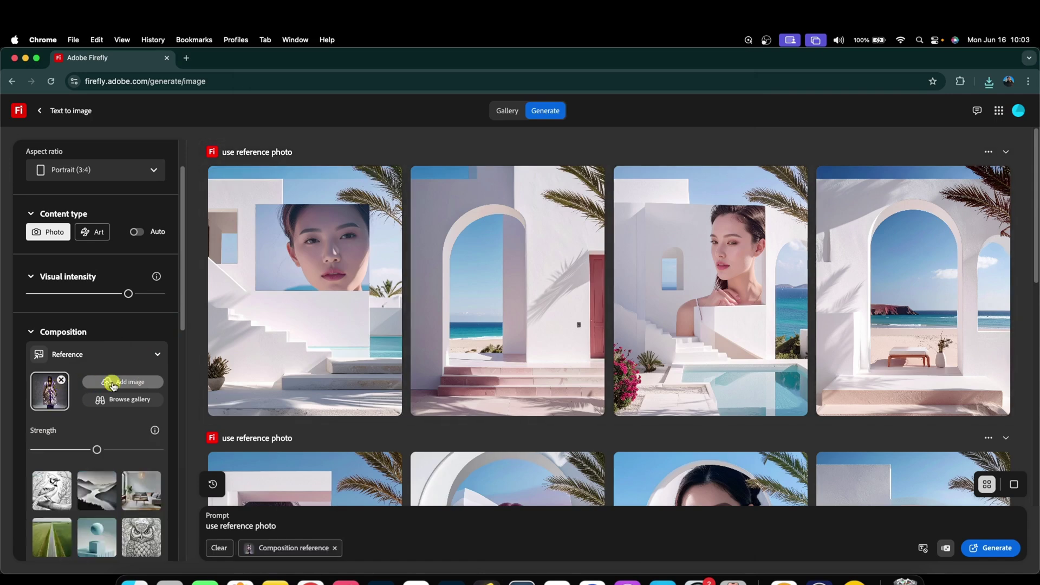
Find Firefly_use reference photo 188784.jpg in Finder's Downloads folder, check its preview, and add it to Firefly as the style reference.
scroll(49, 398, "down", 5)
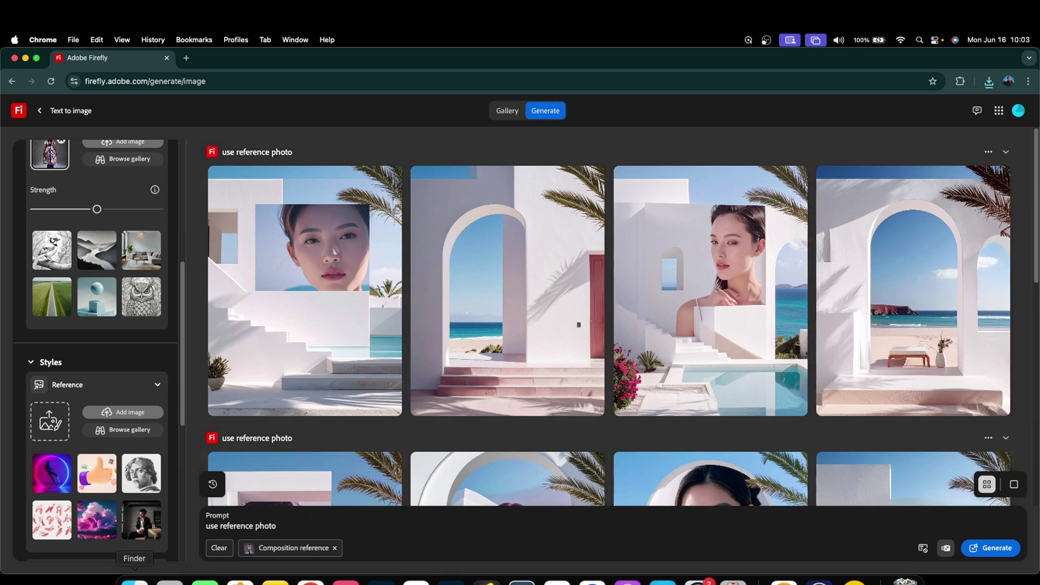
left_click(135, 581)
left_click(295, 164)
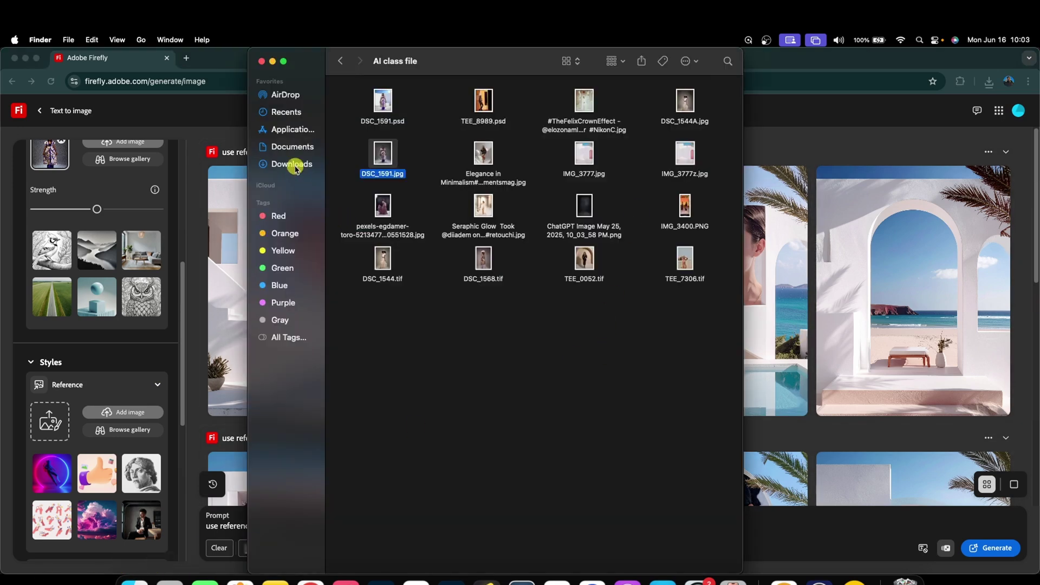
scroll(606, 309, "down", 2)
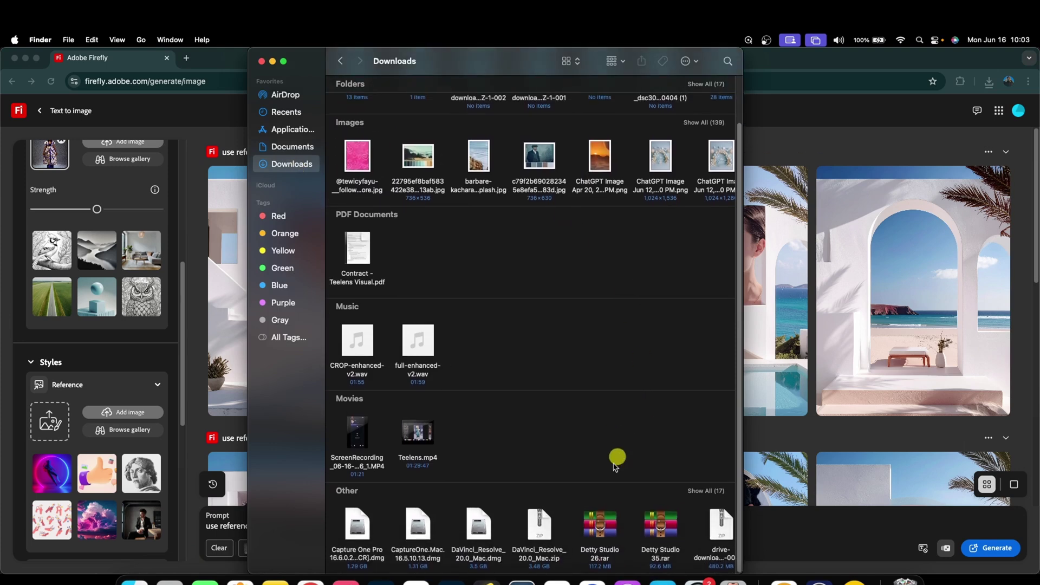
scroll(604, 525, "right", 10)
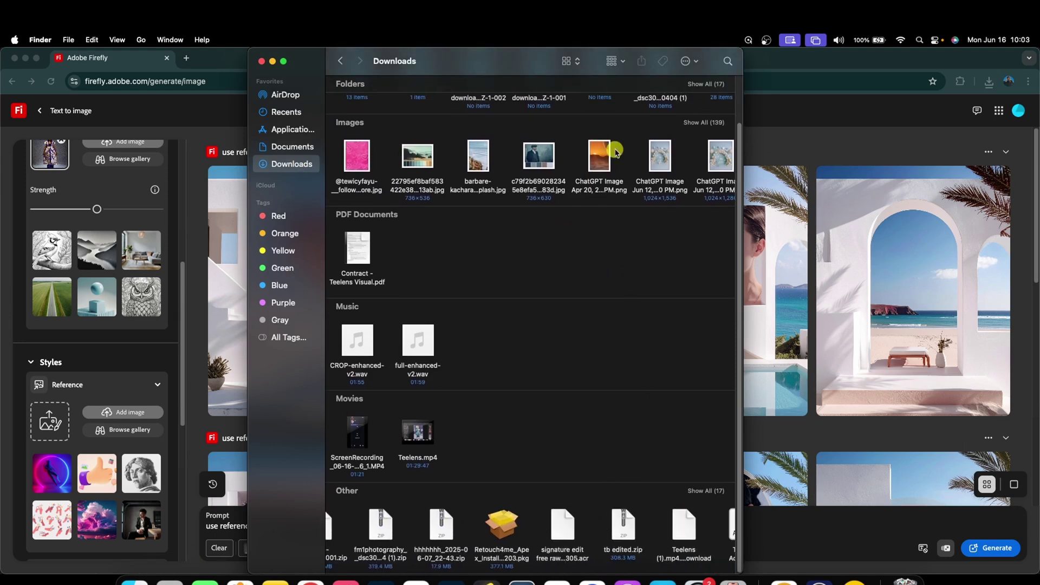
scroll(615, 152, "right", 8)
scroll(615, 151, "right", 10)
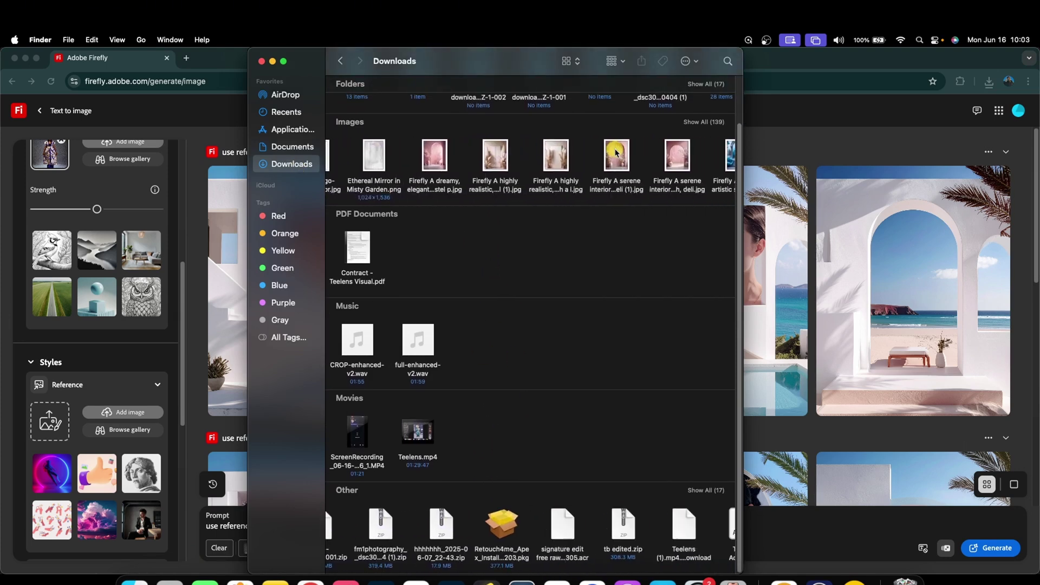
scroll(615, 152, "right", 10)
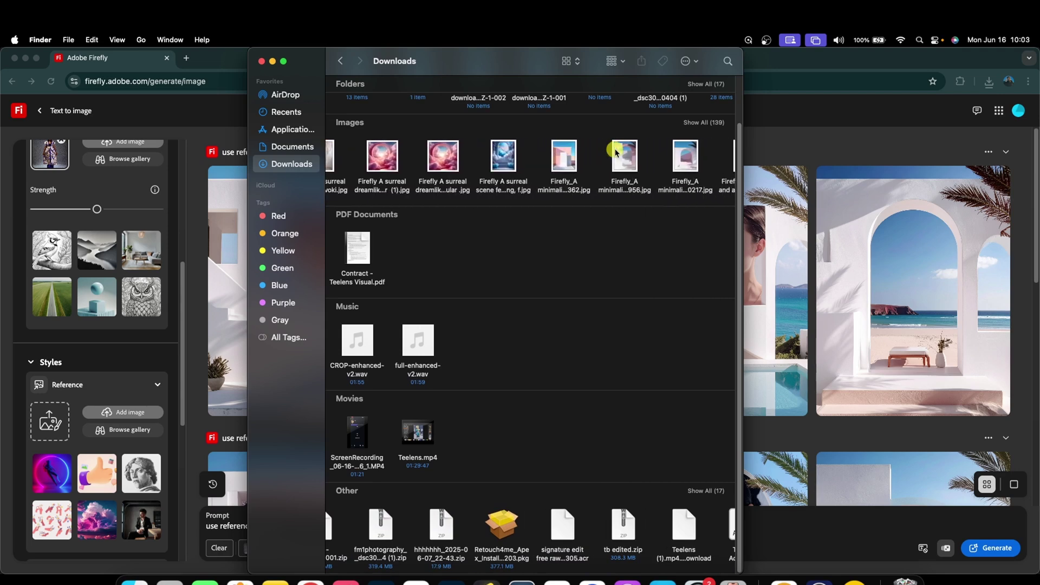
scroll(505, 171, "right", 10)
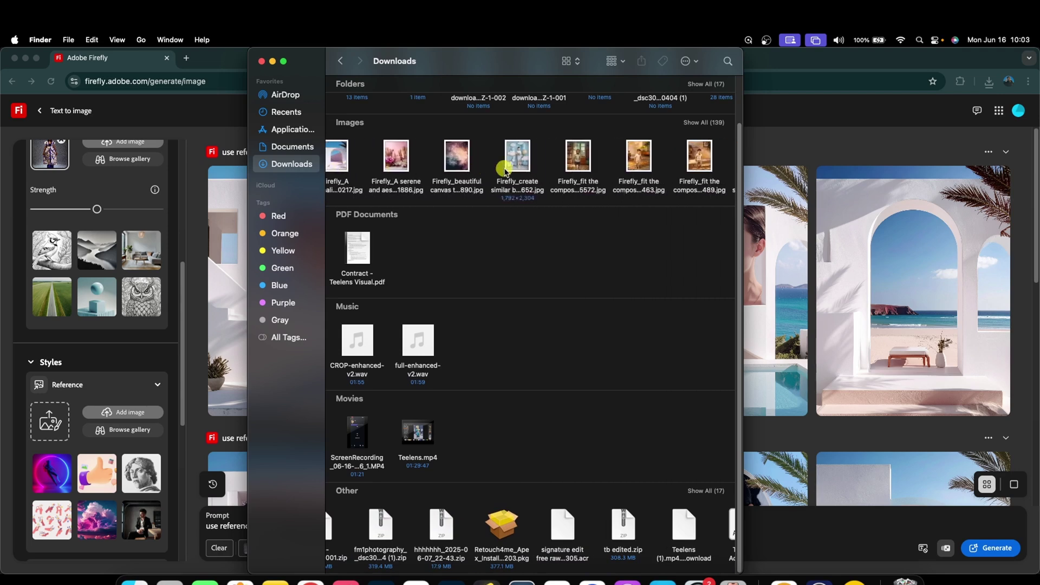
scroll(505, 172, "right", 10)
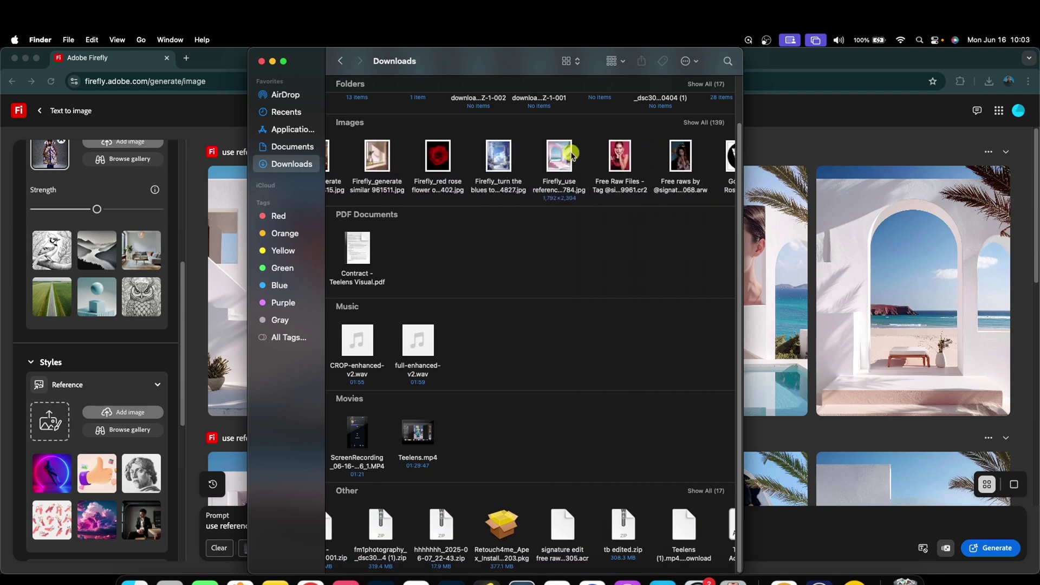
left_click(571, 156)
key("space")
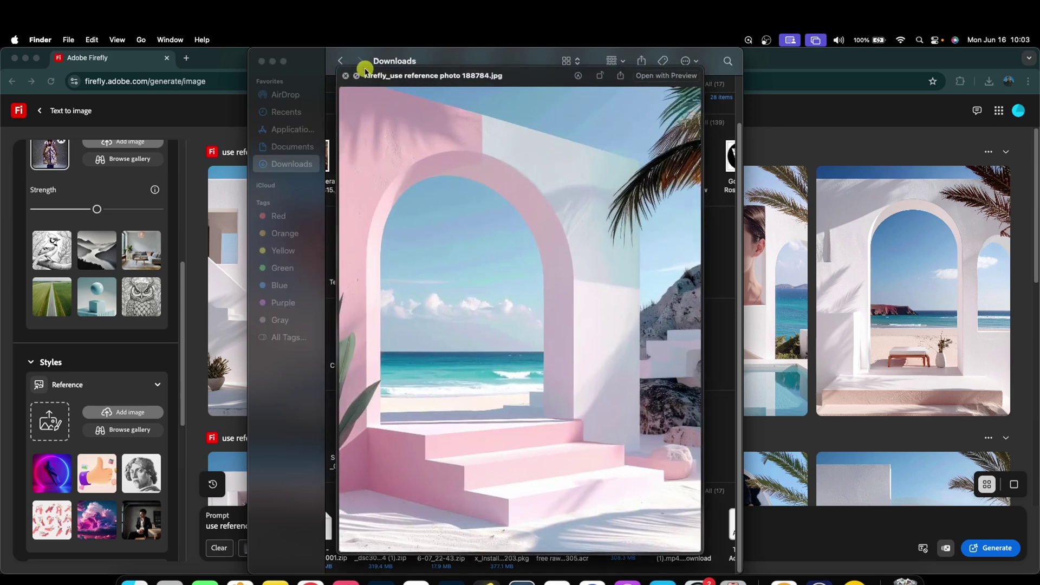
left_click(346, 76)
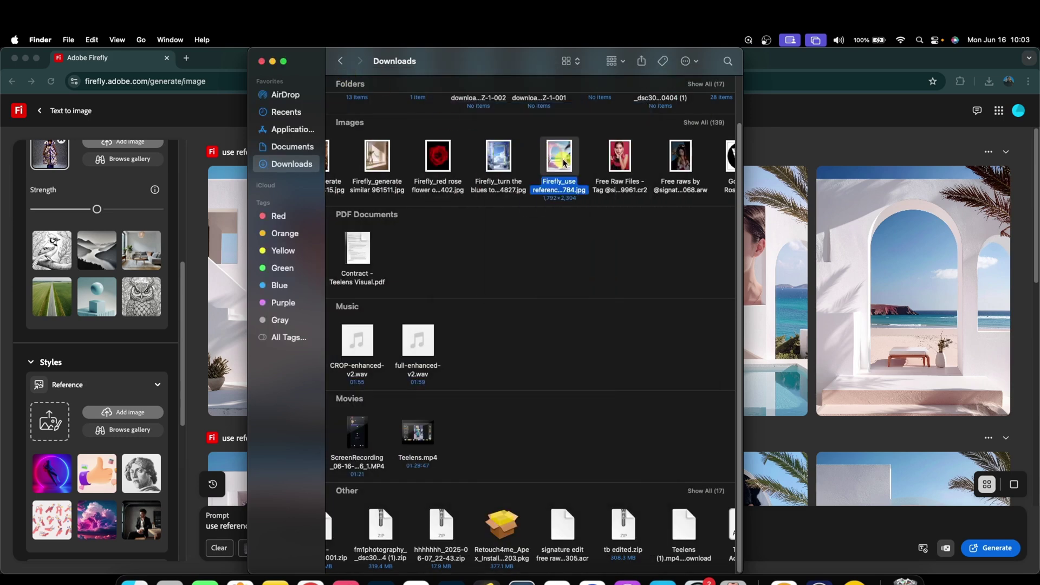
left_click_drag(563, 163, 47, 417)
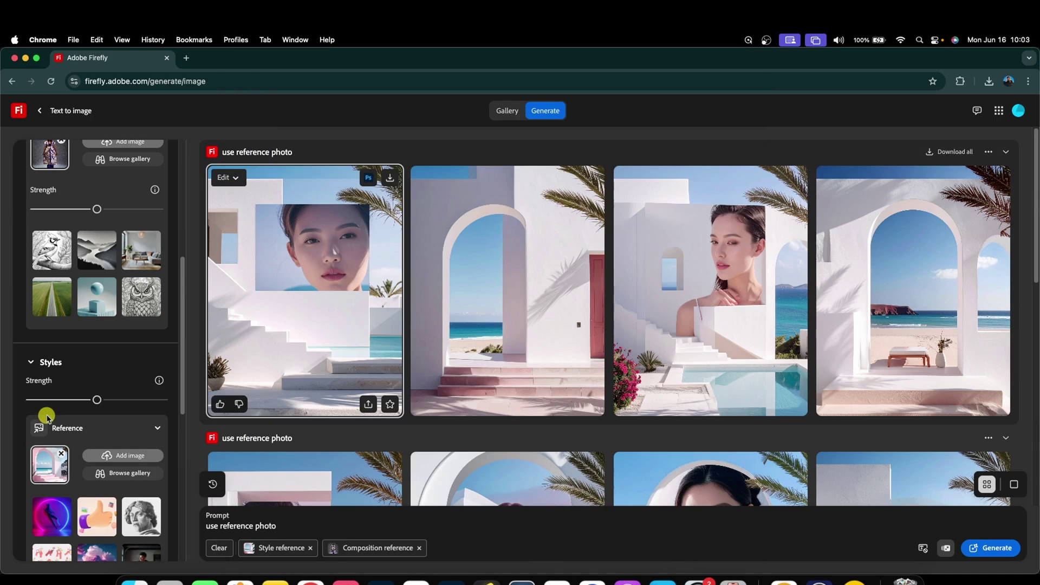
Generate a set of images from the prompt "use reference photo" with the new composition and style references.
scroll(113, 437, "down", 3)
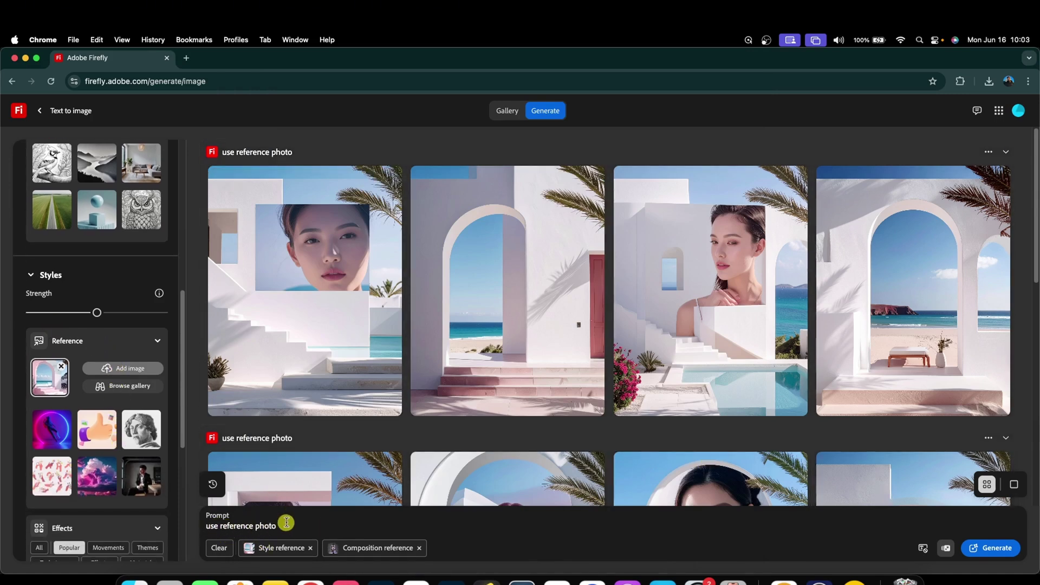
left_click(994, 550)
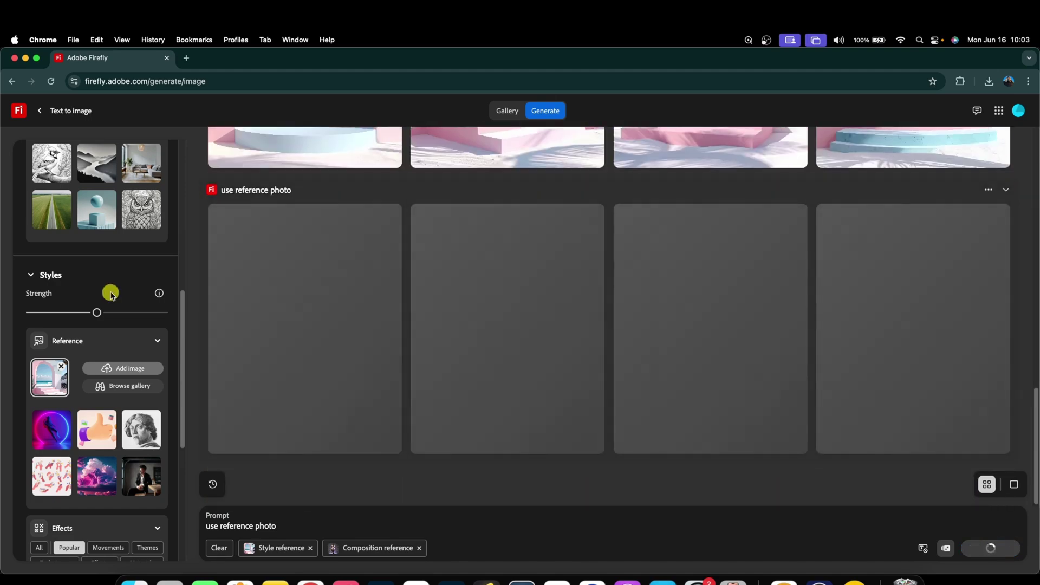
scroll(111, 295, "up", 5)
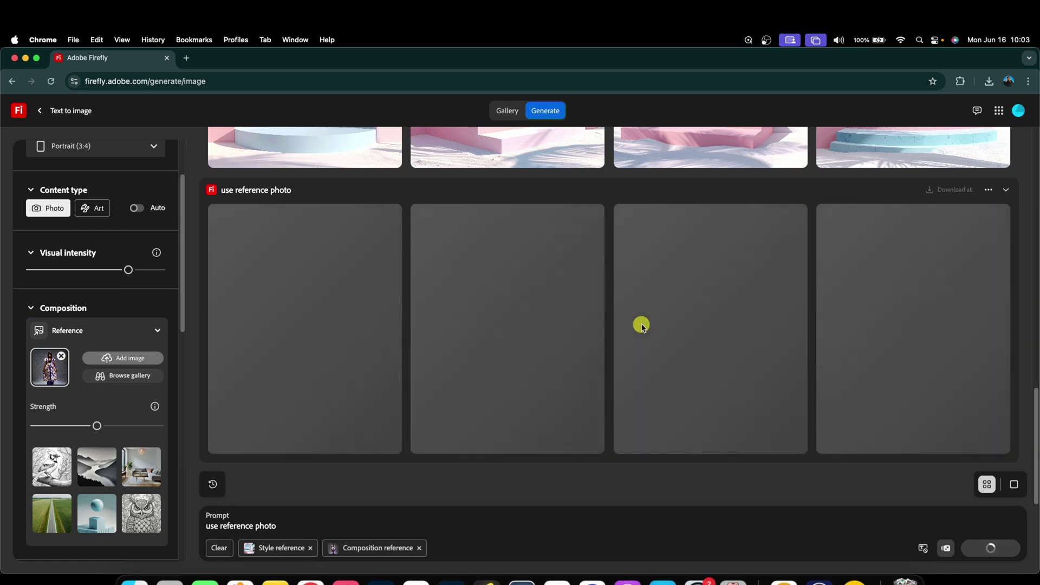
scroll(632, 300, "up", 1)
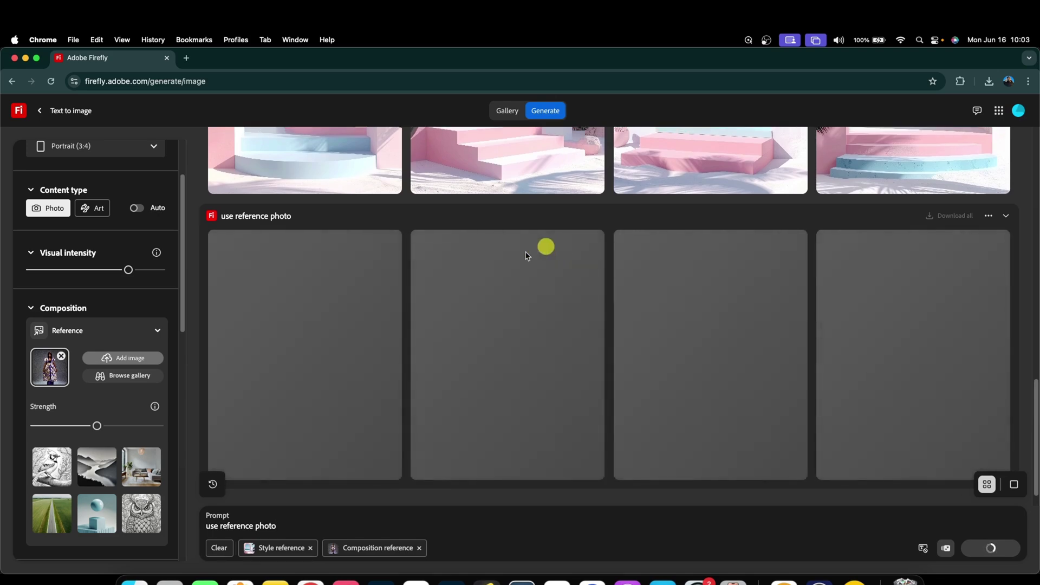
scroll(767, 447, "down", 1)
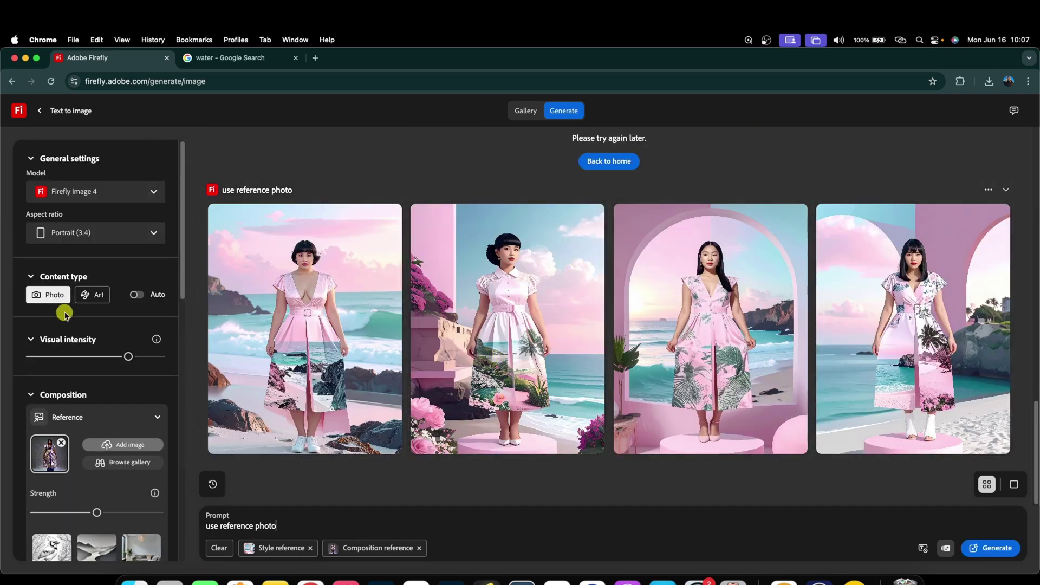
Switch to Finder, go back to the AI class file folder, and preview DSC_1591.jpg to compare it with the generated images.
left_click(142, 579)
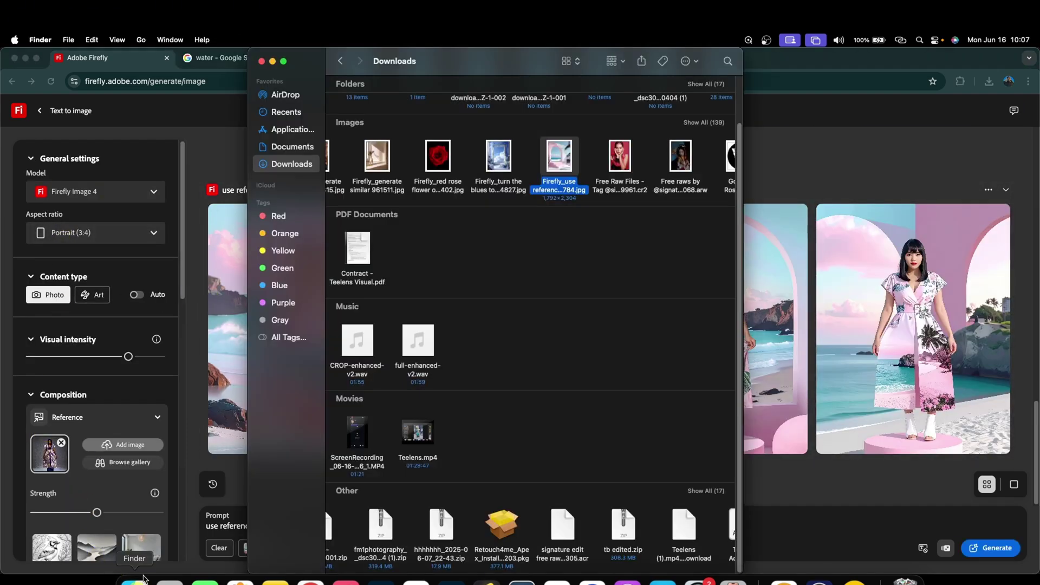
left_click(280, 217)
left_click(279, 233)
double_click(374, 108)
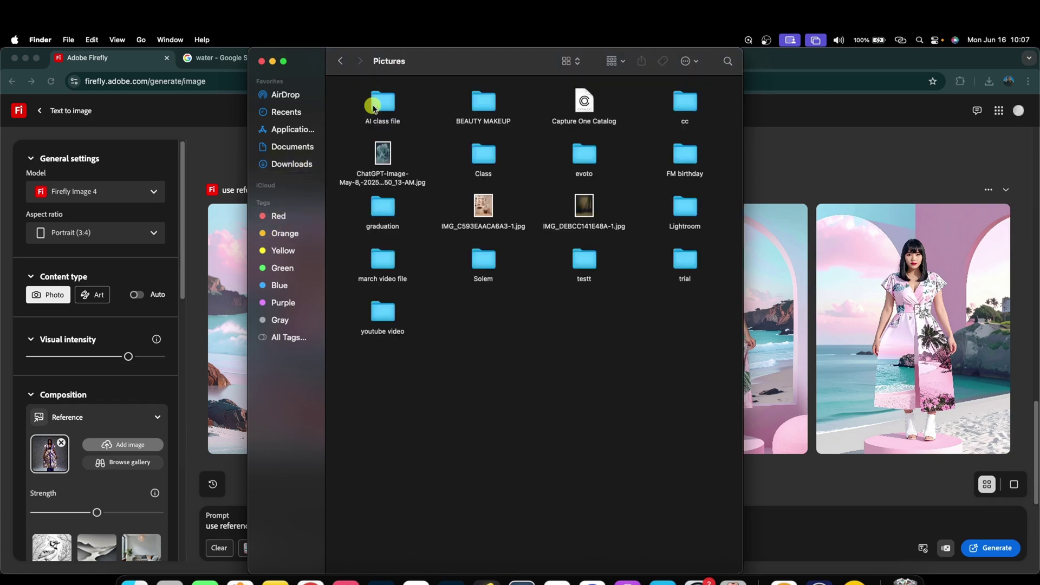
double_click(386, 104)
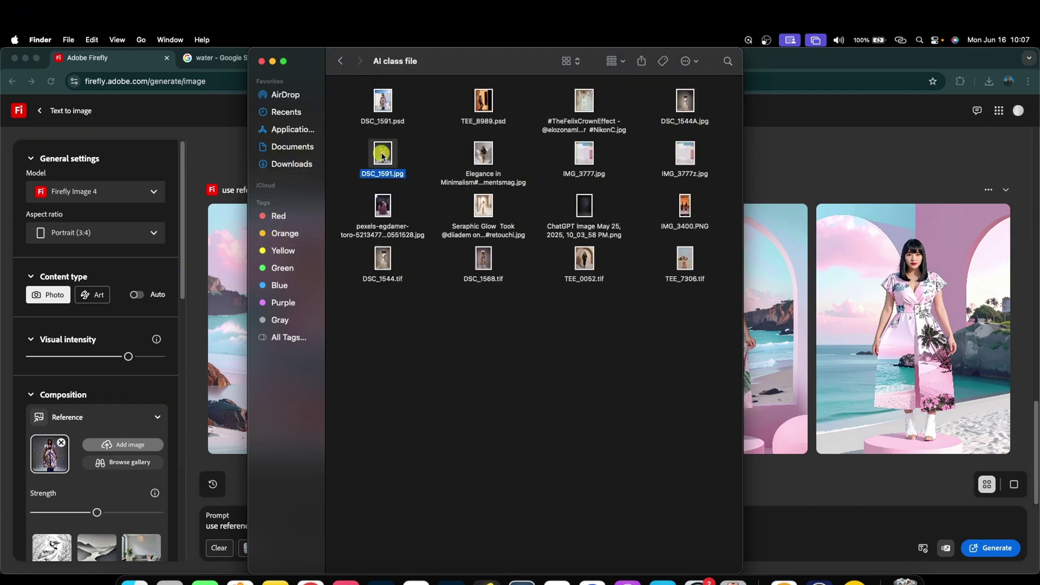
key("space")
left_click(342, 80)
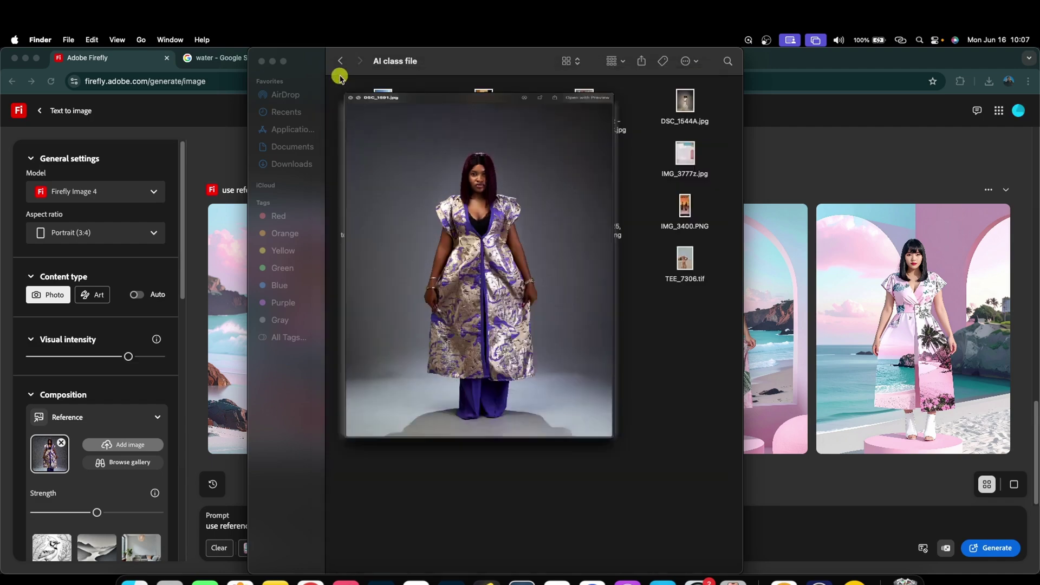
Return to Firefly in Chrome and generate another set of images from the same prompt and references.
left_click(811, 342)
scroll(99, 516, "down", 5)
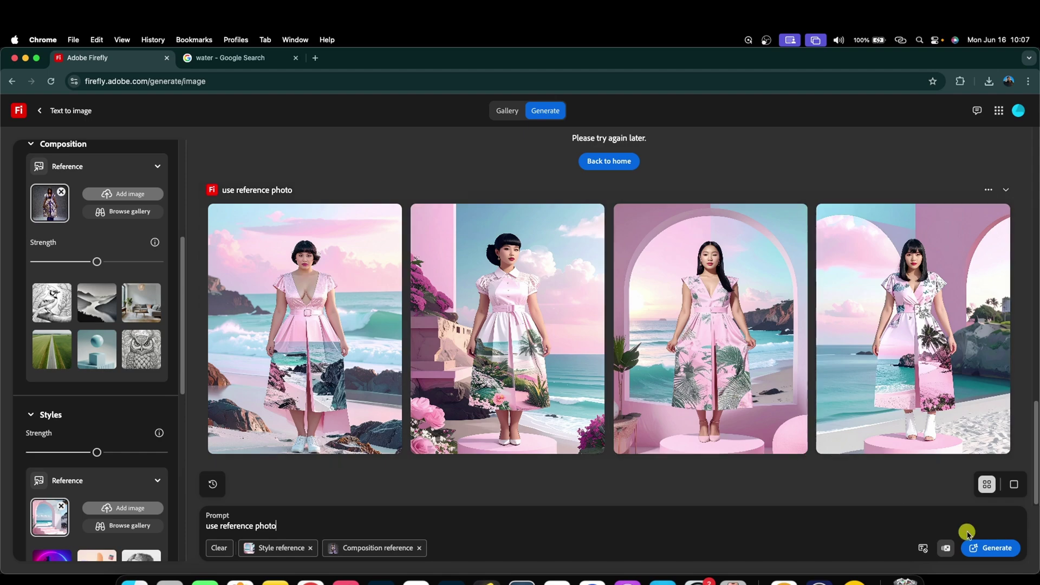
left_click(997, 549)
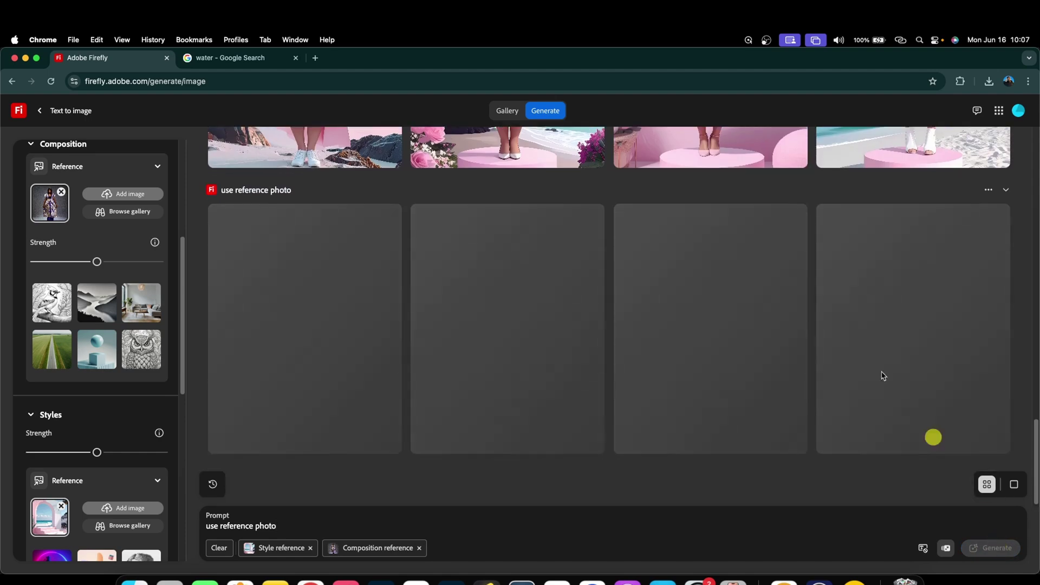
Compare the newly generated "use reference photo" set with the previous set of images.
scroll(650, 316, "up", 4)
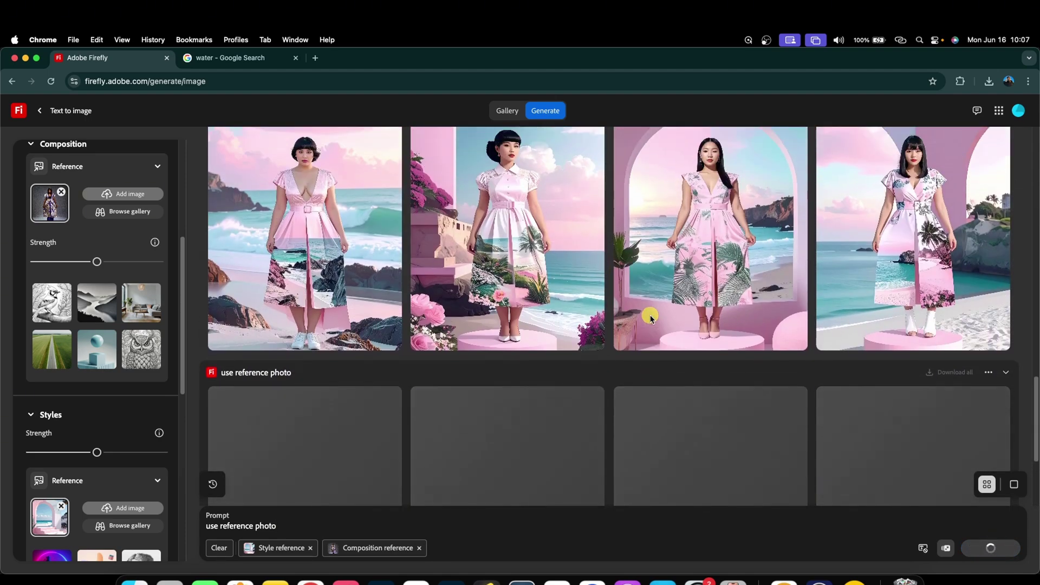
scroll(725, 207, "up", 2)
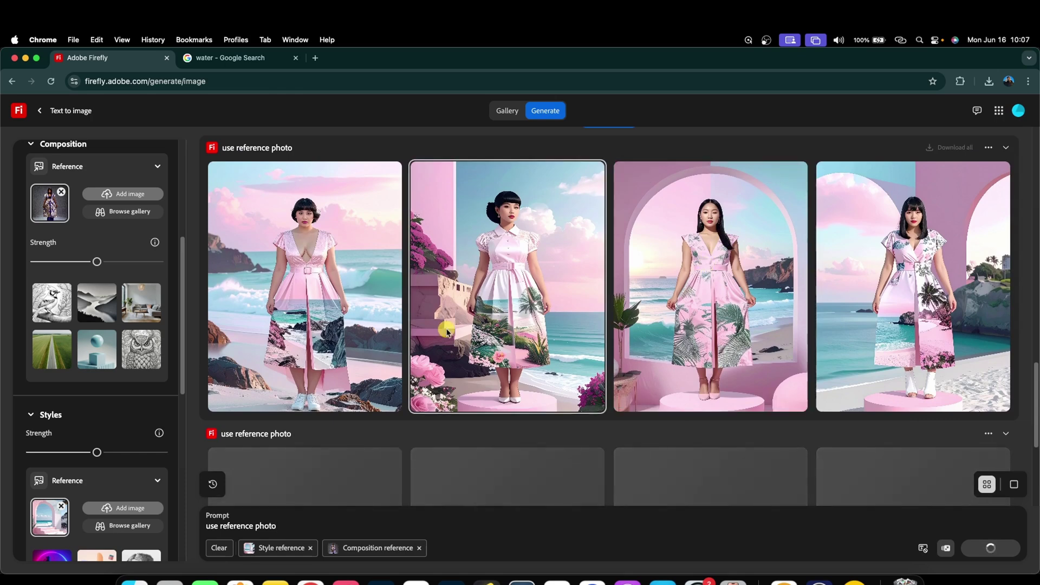
scroll(622, 353, "down", 4)
scroll(622, 355, "up", 2)
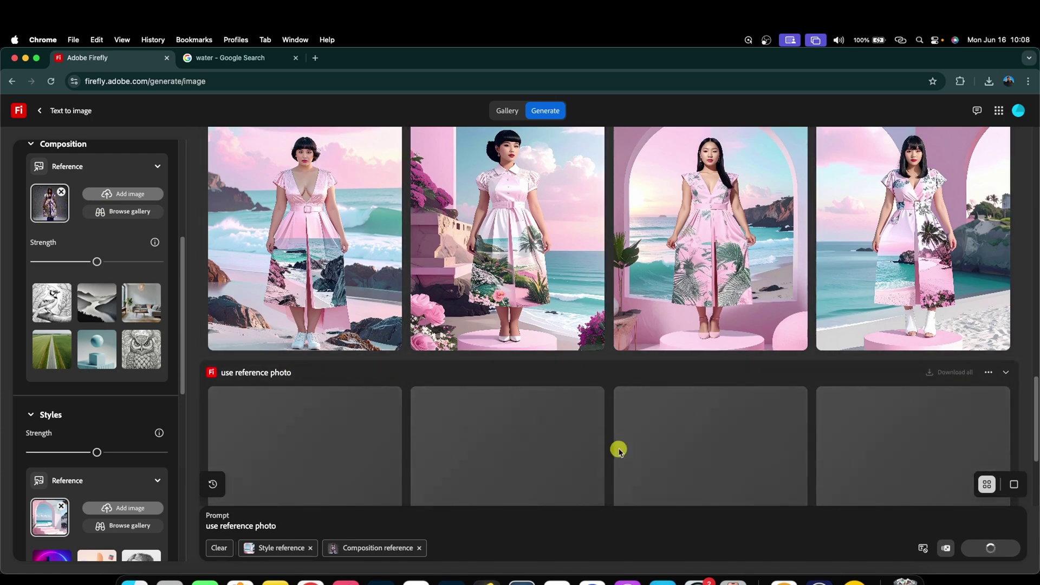
scroll(618, 448, "down", 2)
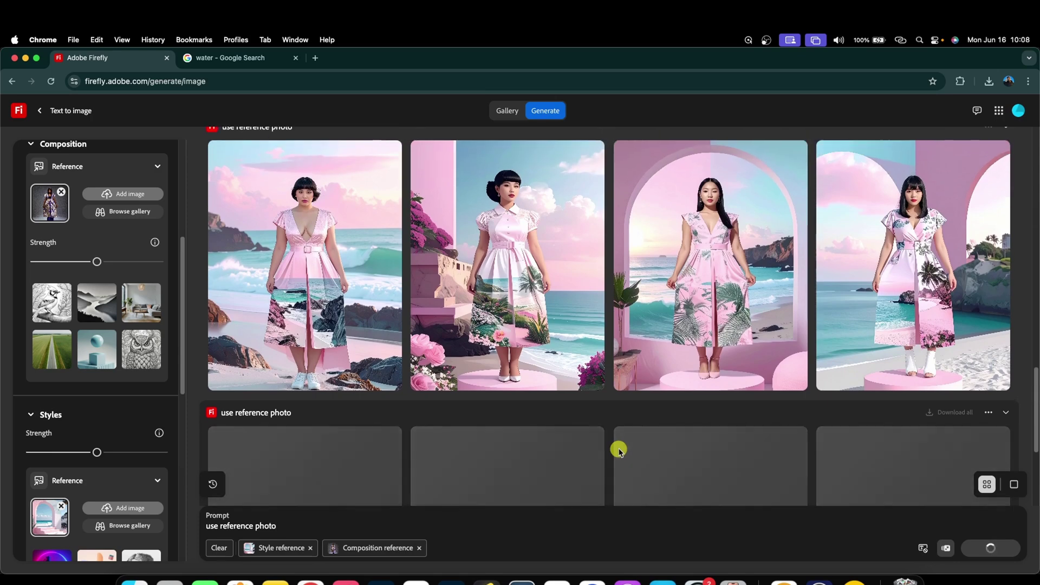
scroll(619, 450, "down", 4)
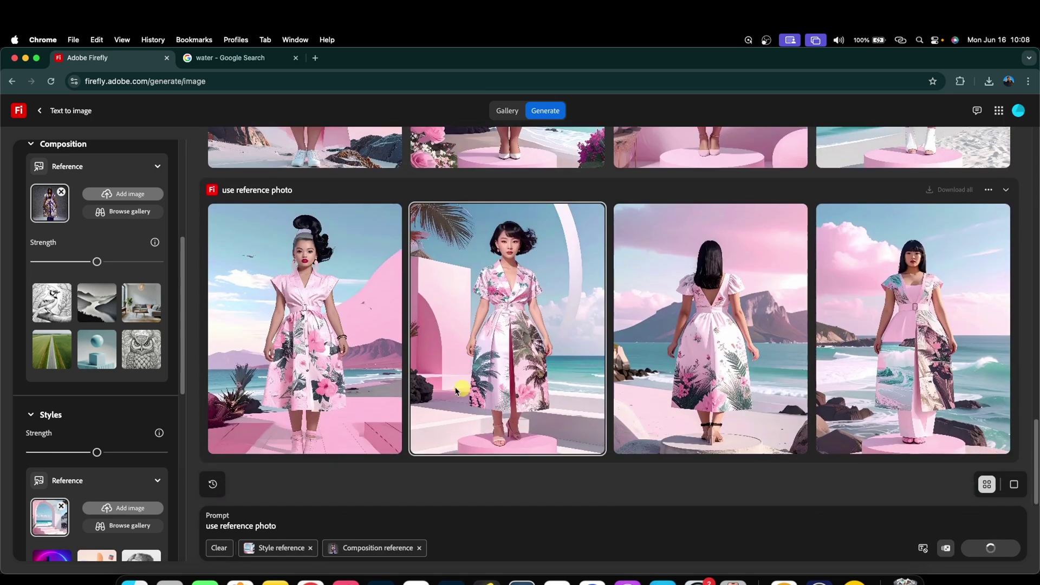
Compare enlarged views of the newest set's rocky ocean shore image and the previous set's pink arch image.
left_click(908, 341)
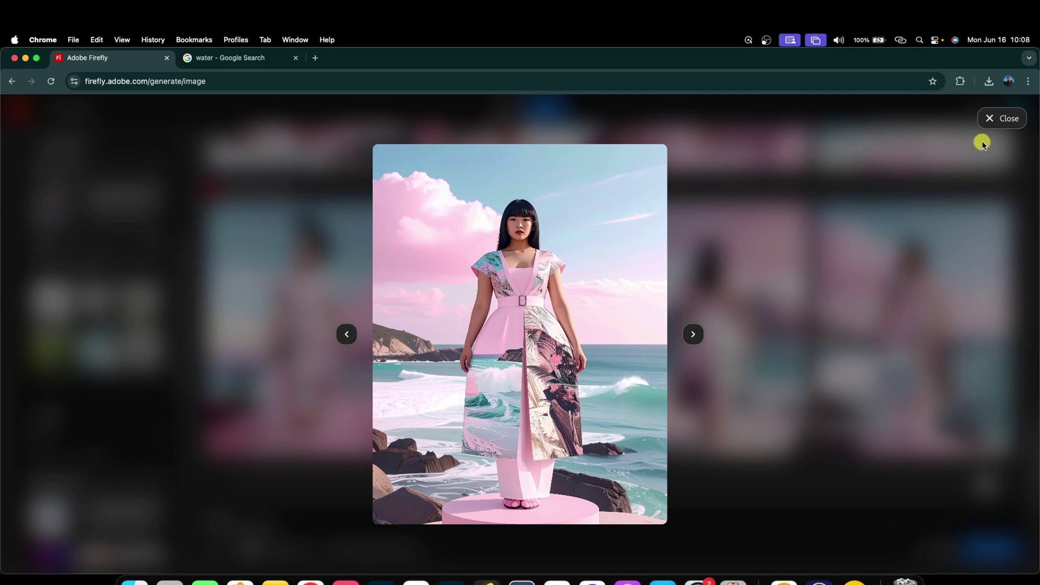
left_click(997, 119)
scroll(847, 160, "up", 3)
left_click(749, 216)
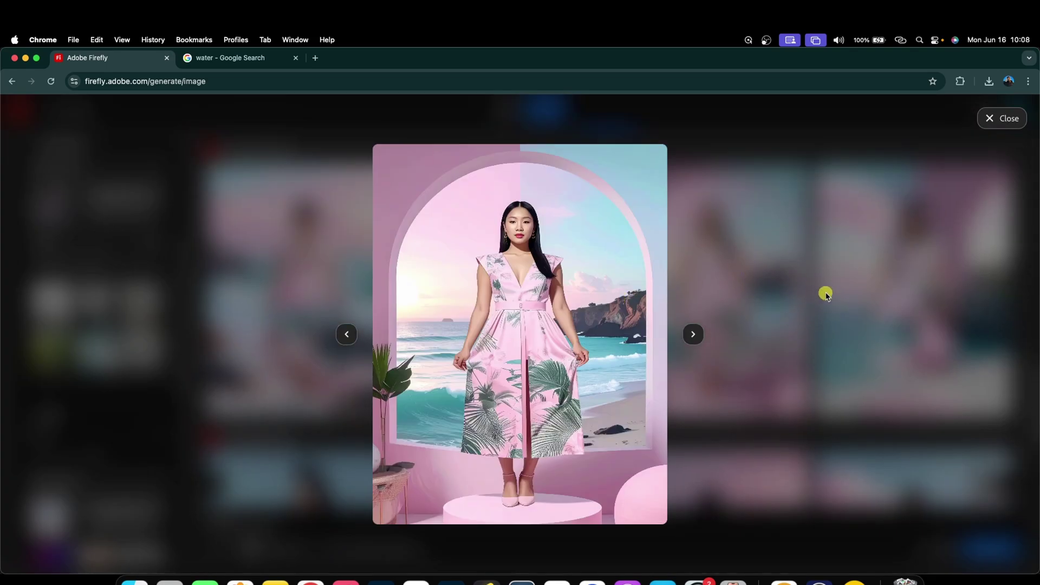
key("Escape")
scroll(890, 426, "down", 3)
left_click(905, 401)
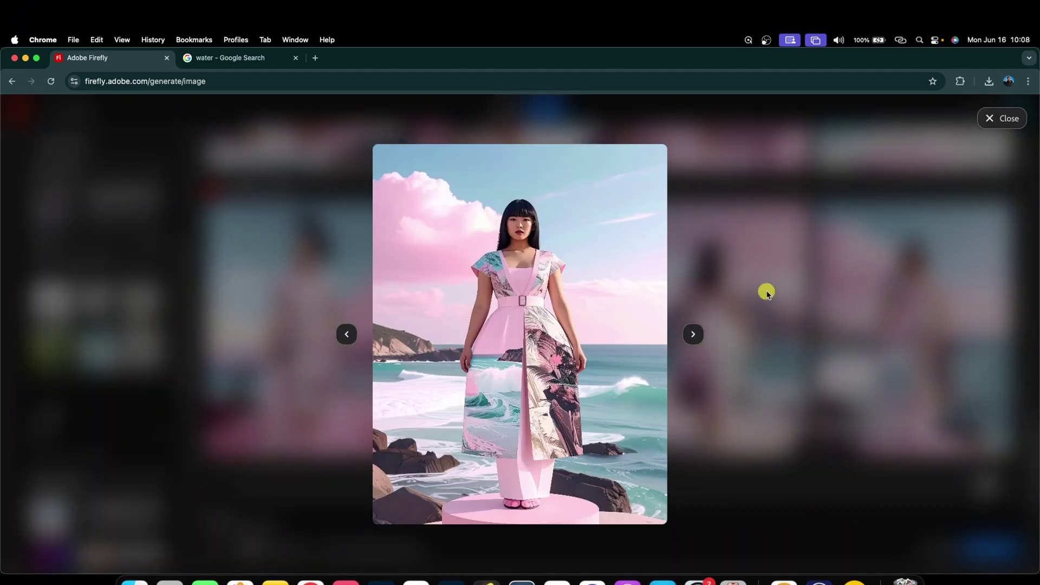
left_click(1001, 118)
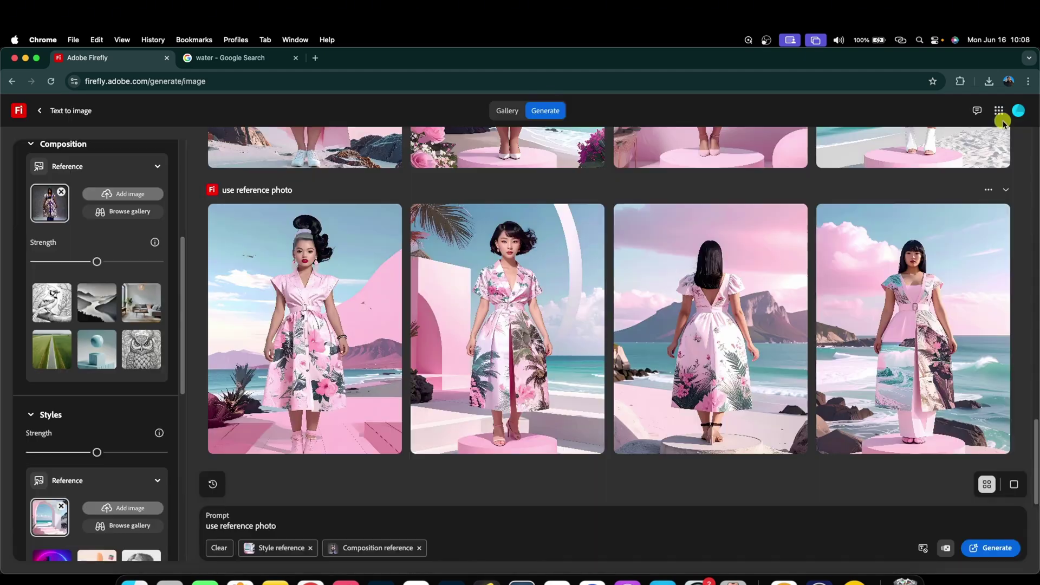
Enlarge the previous set's image of the woman before the pink beach arch and download it.
scroll(779, 305, "up", 3)
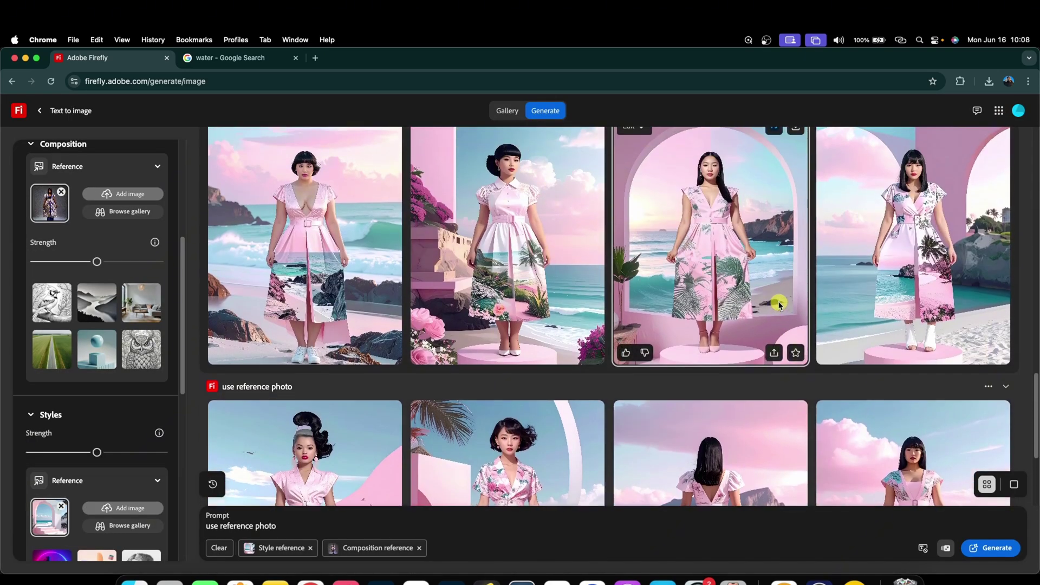
scroll(779, 305, "down", 1)
scroll(779, 304, "down", 3)
scroll(778, 294, "up", 2)
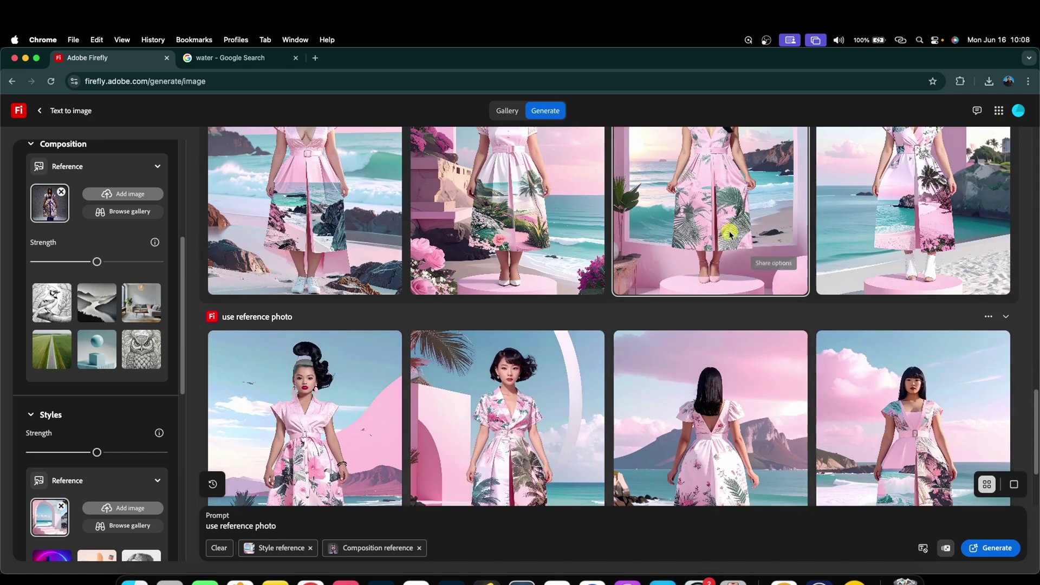
left_click(719, 223)
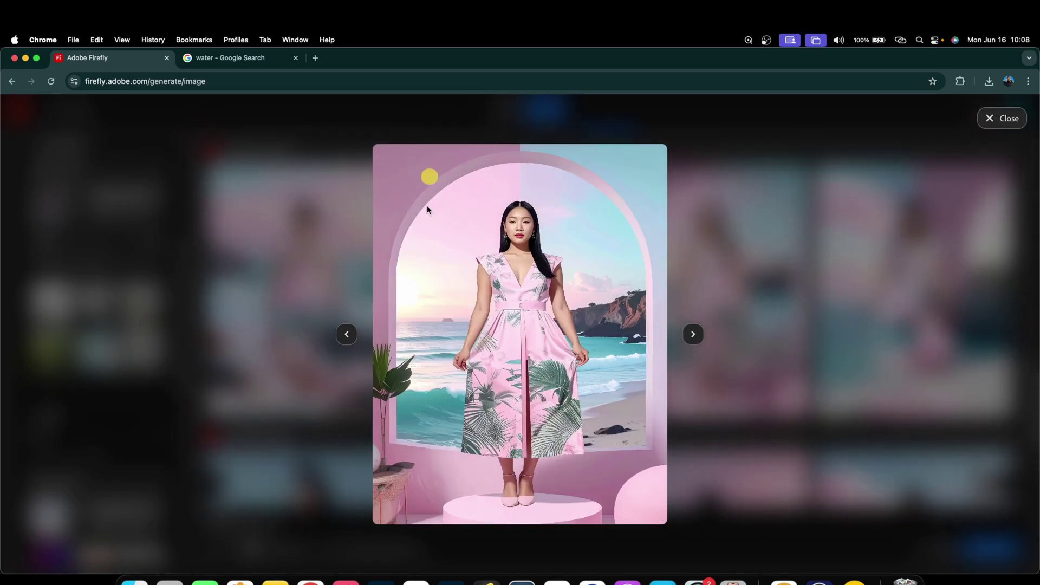
mouse_move(599, 226)
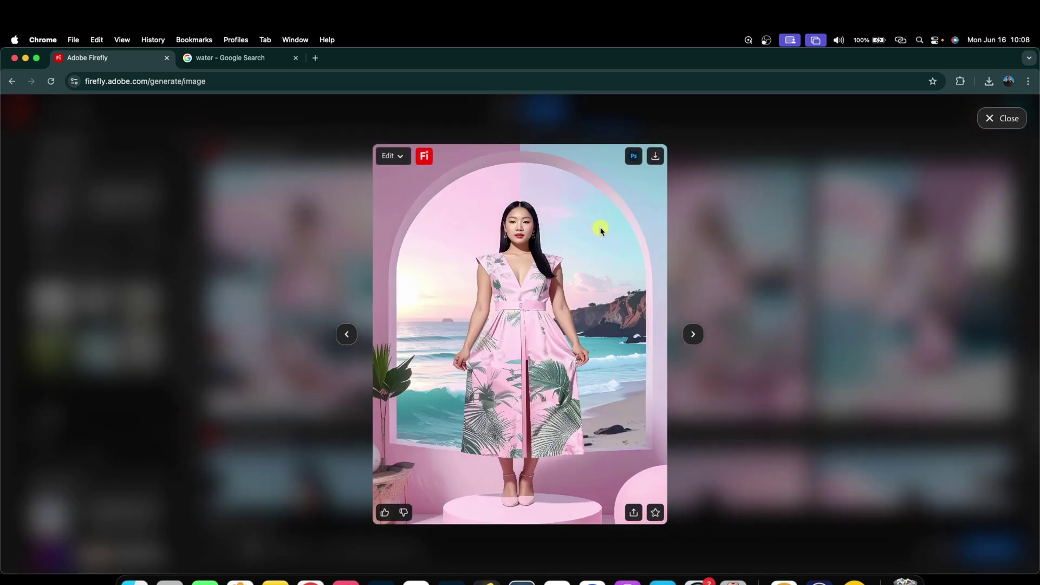
left_click(657, 157)
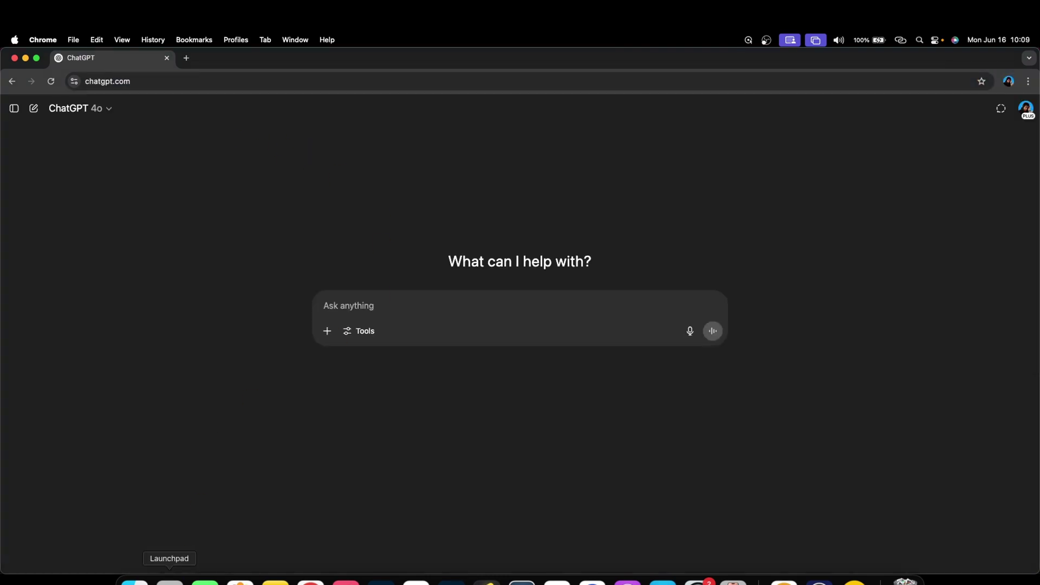
Switch to Finder, locate Firefly_use reference photo 742072.jpg among the Downloads images, and check its preview.
left_click(134, 581)
left_click(163, 420)
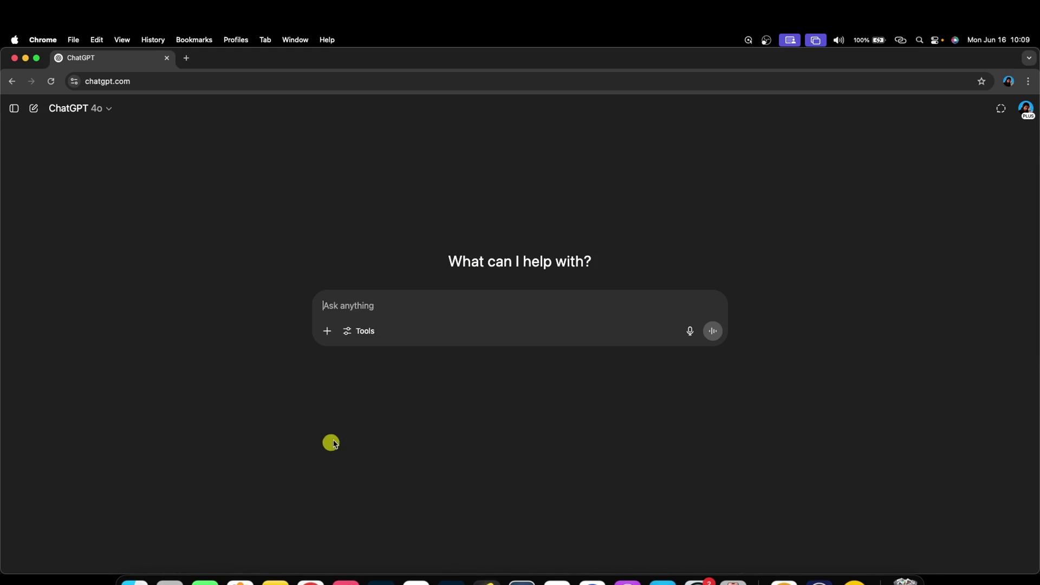
left_click(134, 581)
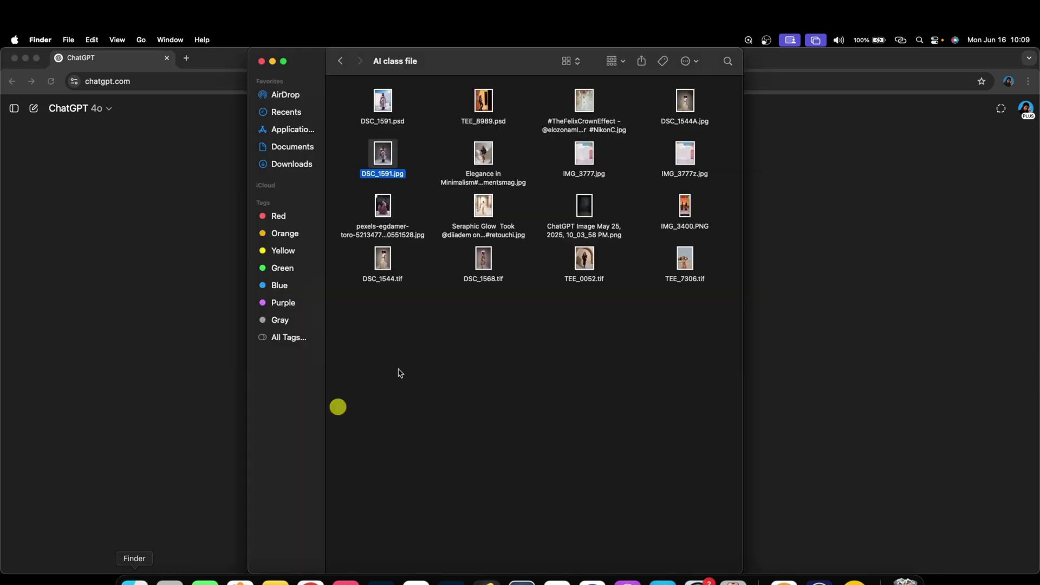
left_click(306, 167)
scroll(542, 299, "down", 2)
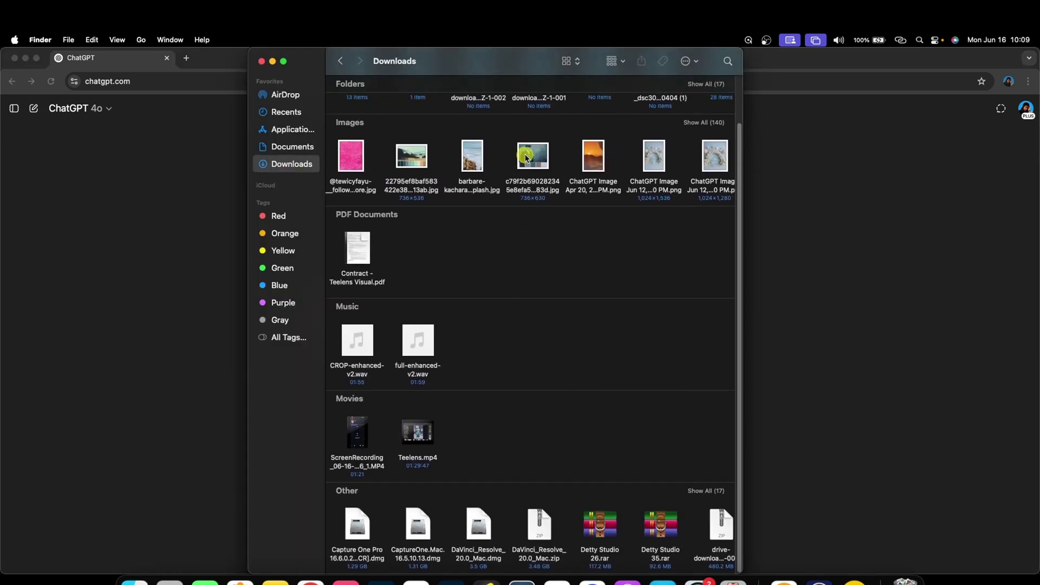
scroll(526, 157, "right", 10)
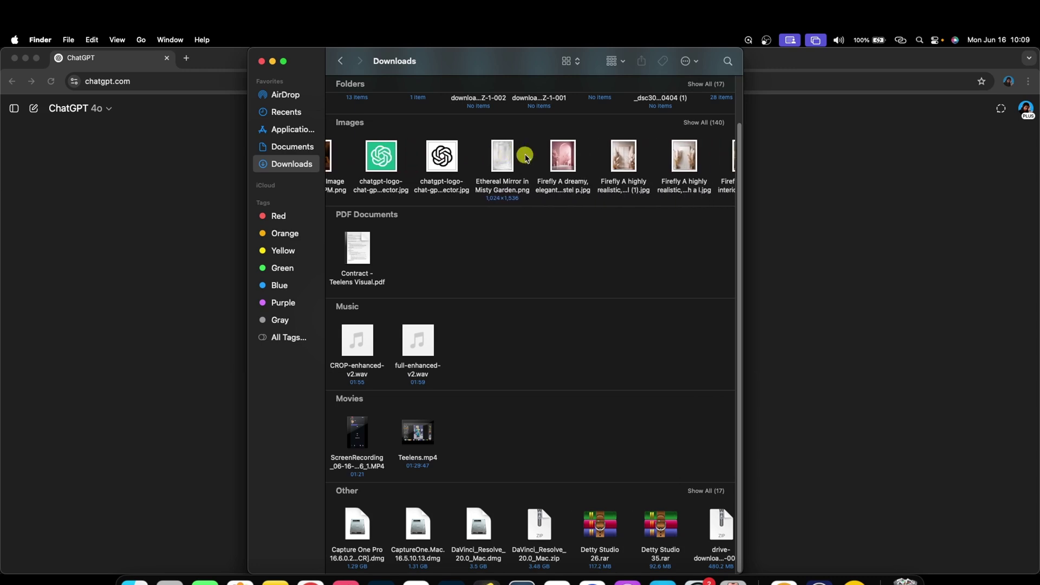
scroll(525, 157, "right", 15)
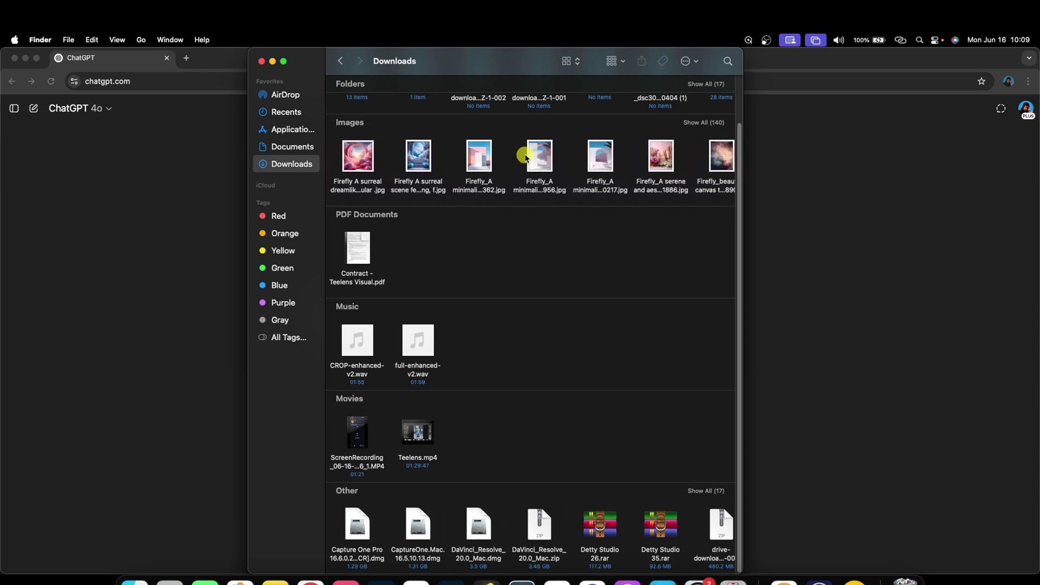
scroll(525, 157, "right", 15)
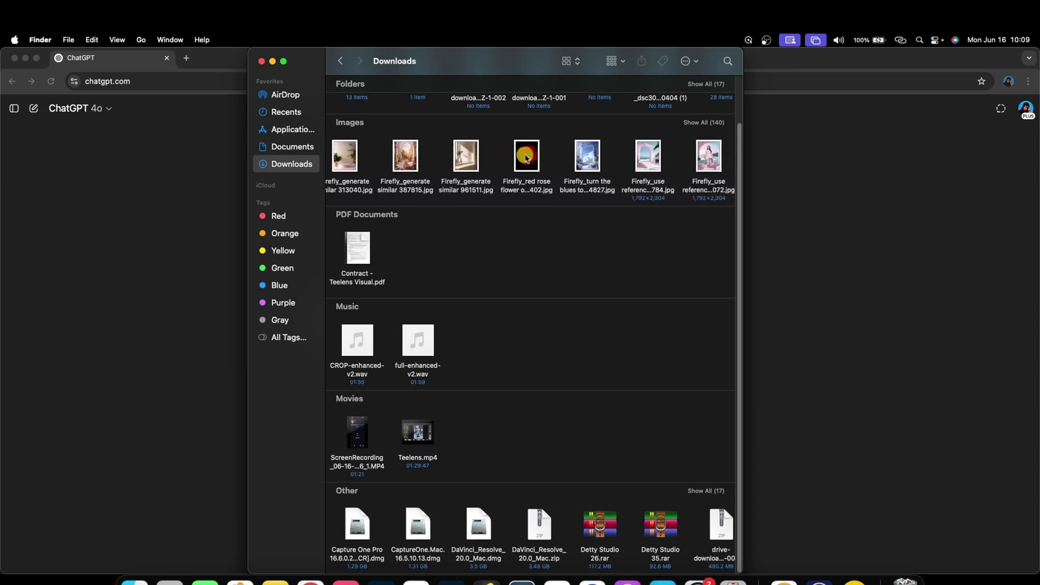
scroll(526, 157, "right", 8)
left_click(468, 157)
key("space")
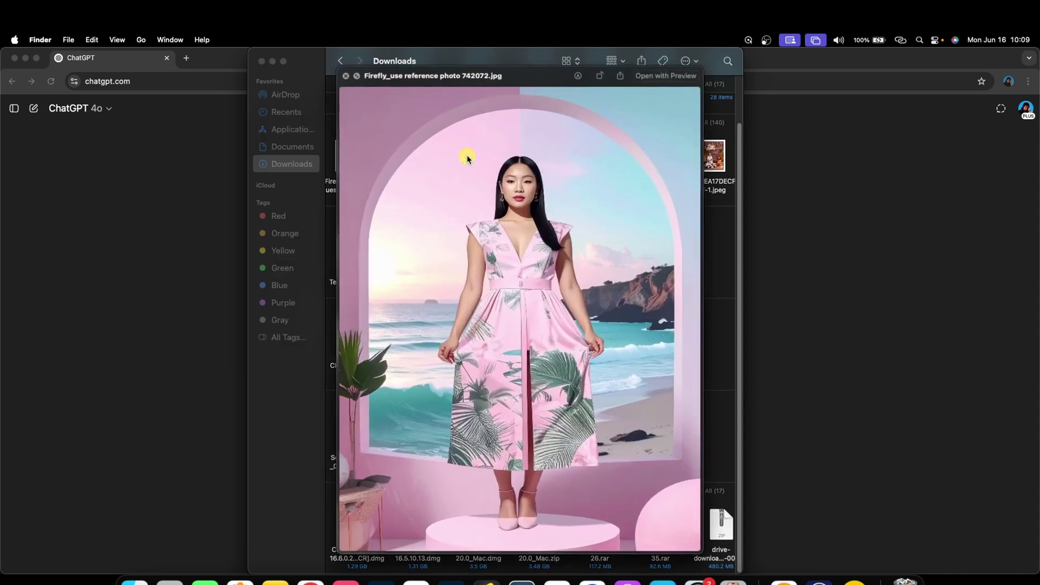
left_click(346, 76)
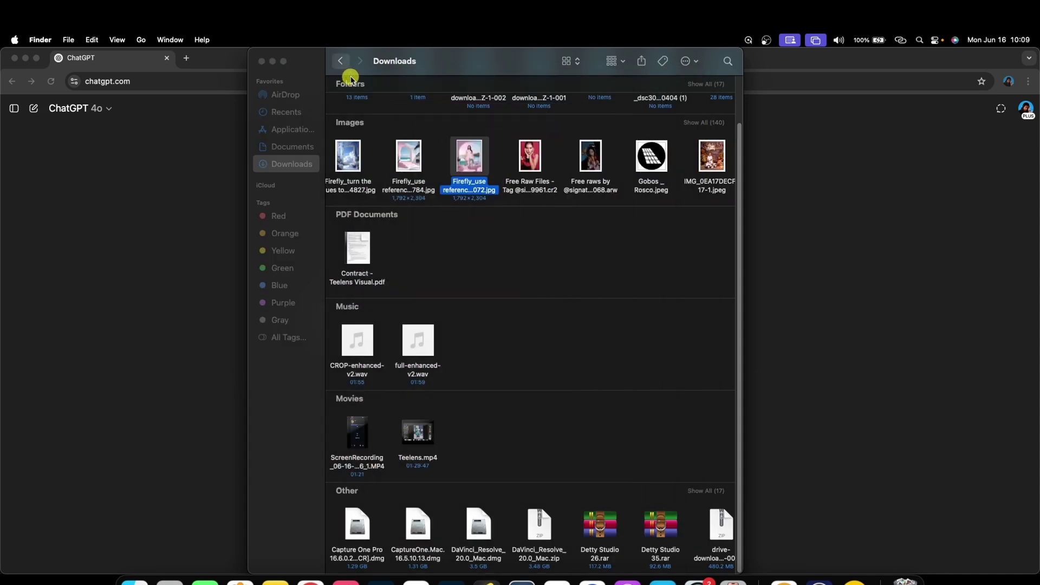
Move the Finder window aside and attach Firefly_use reference photo 742072.jpg to the new ChatGPT message in Chrome.
left_click_drag(350, 77, 597, 80)
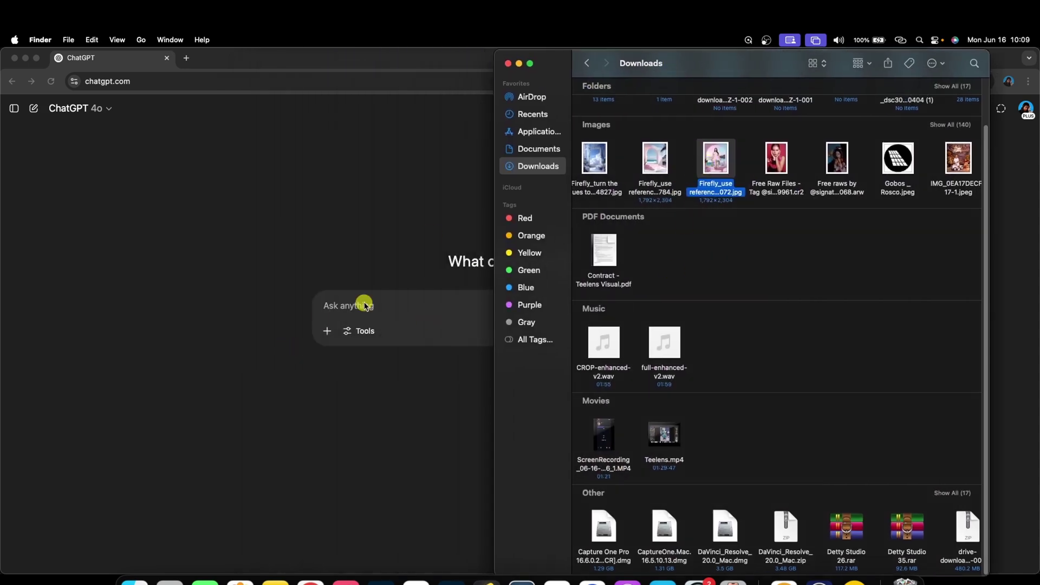
left_click(390, 303)
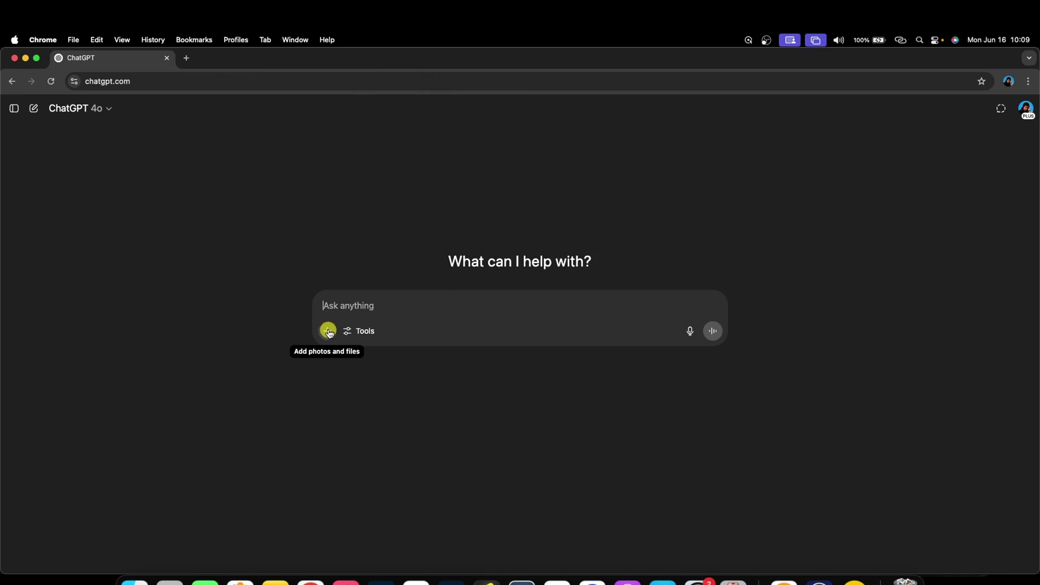
left_click(328, 331)
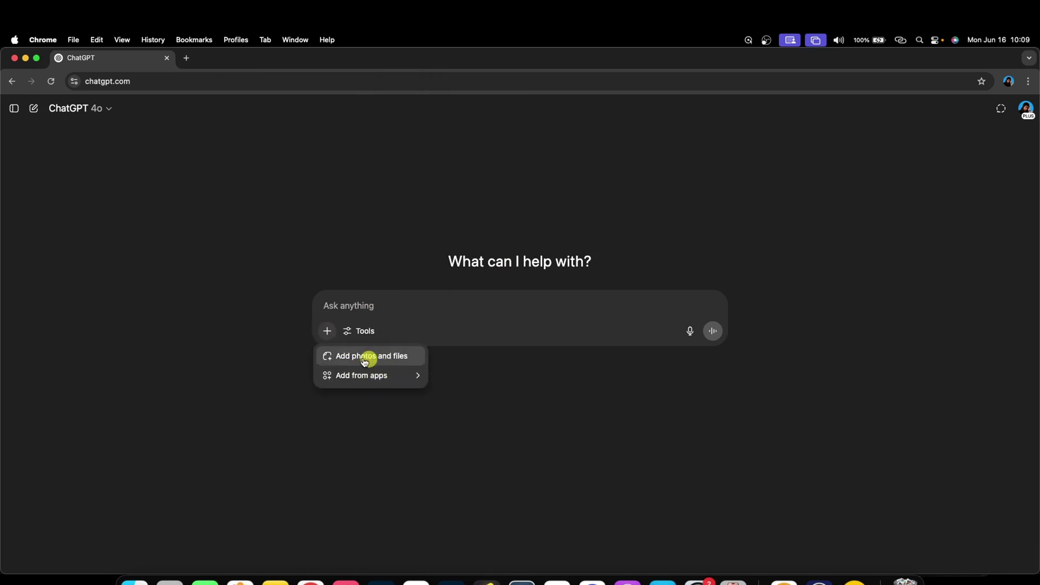
left_click(372, 256)
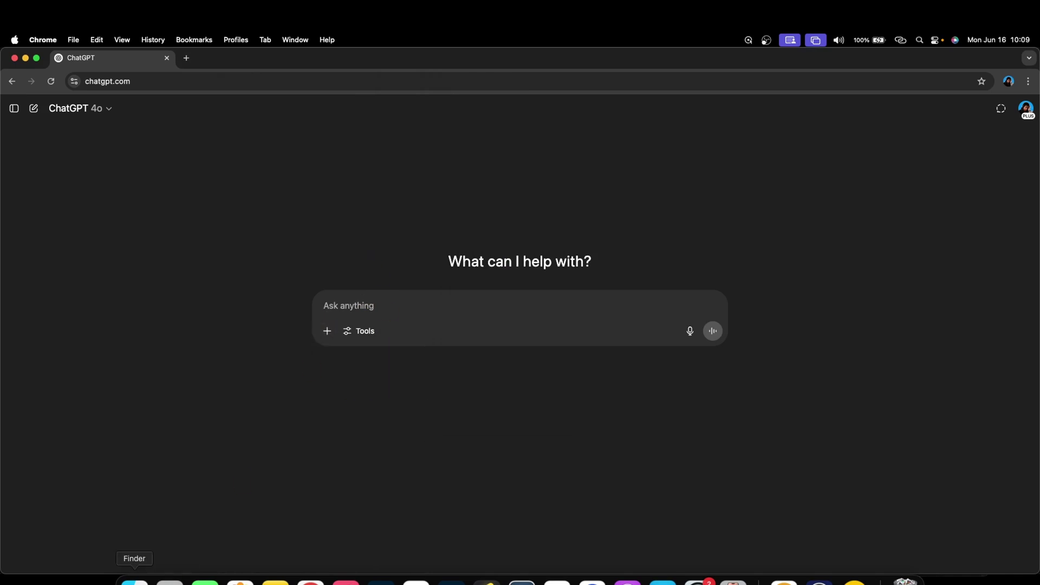
left_click(134, 579)
left_click_drag(715, 162, 421, 305)
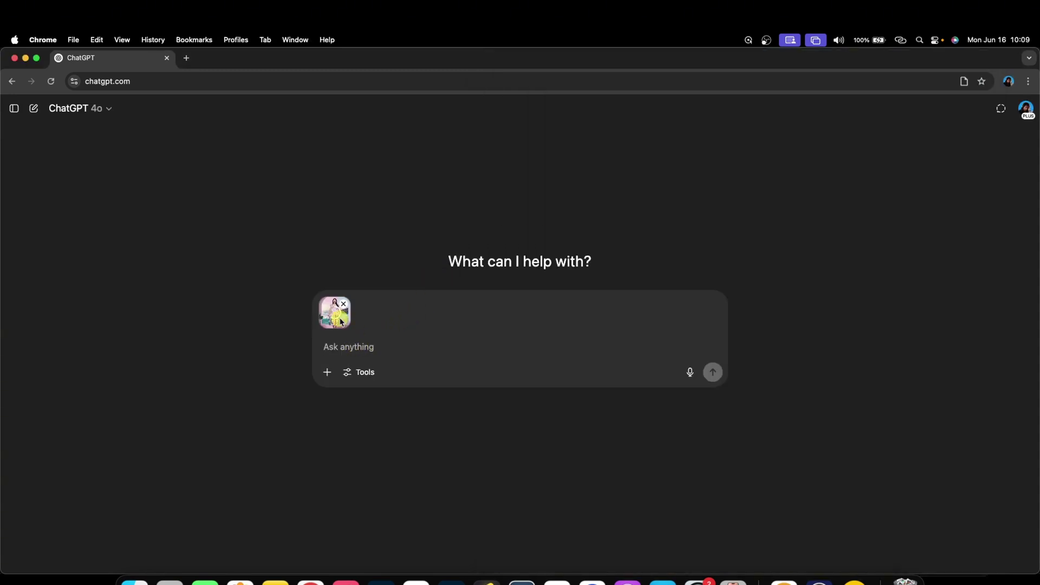
Submit prompt "make this look realistic like it was shot in real life with an 85mm 1.8 lens and also make the make the shadow and highlight defined".
type("makethis")
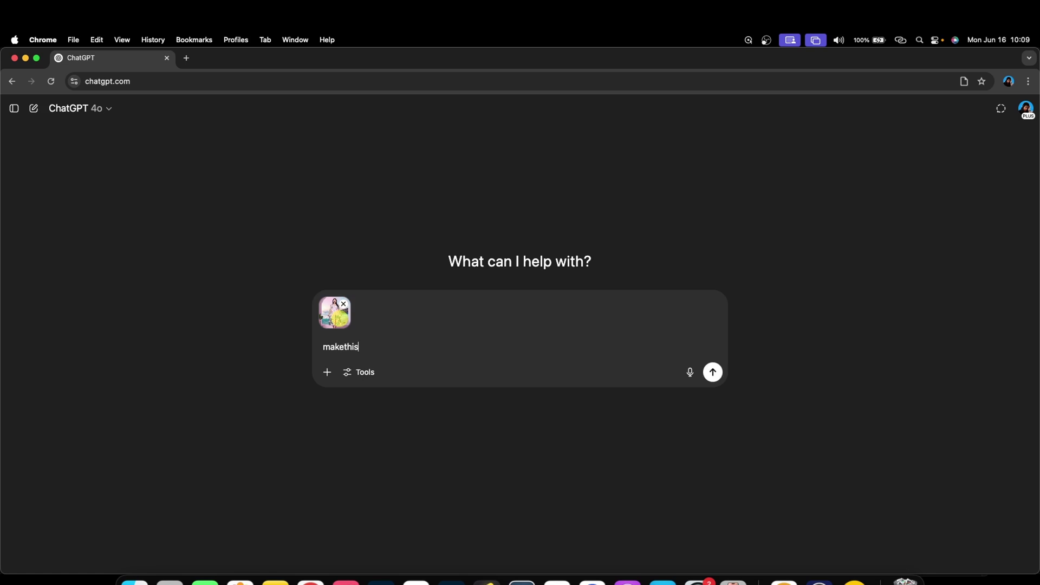
key("BackSpace")
key("BackSpace")
key("BackSpace")
type("e this look re")
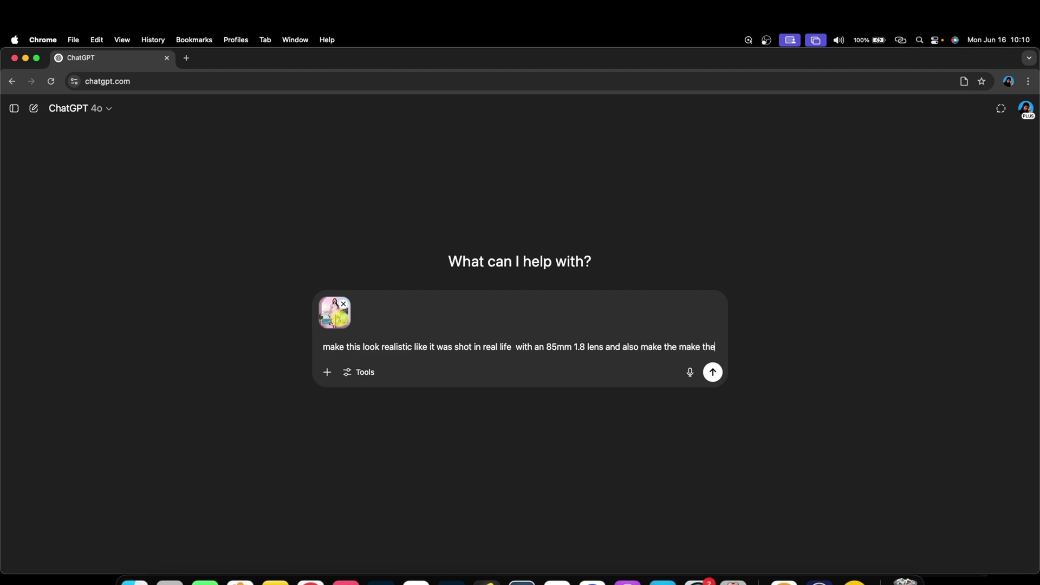
type("shadow and highlight defined")
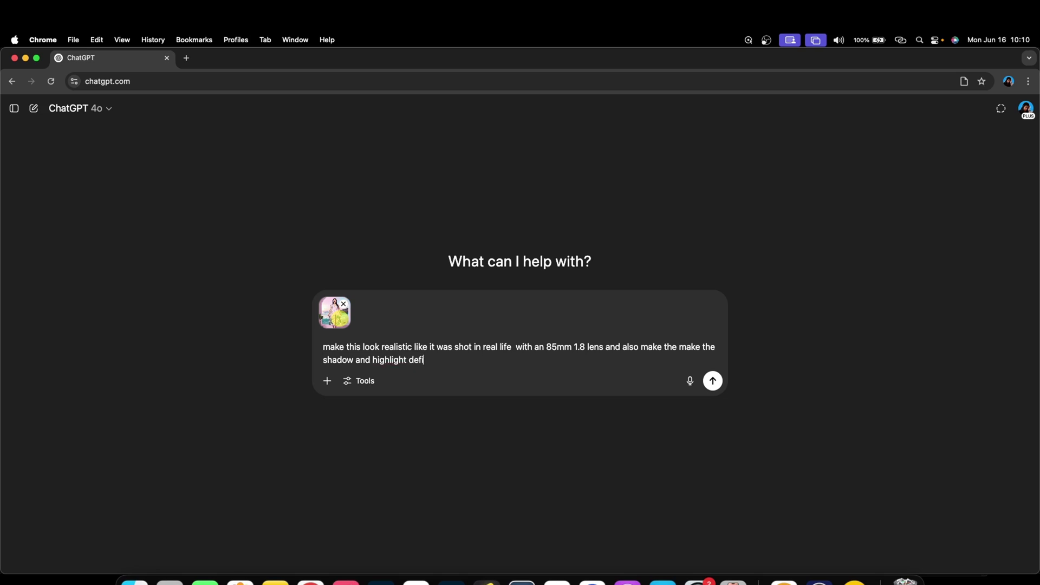
left_click(712, 381)
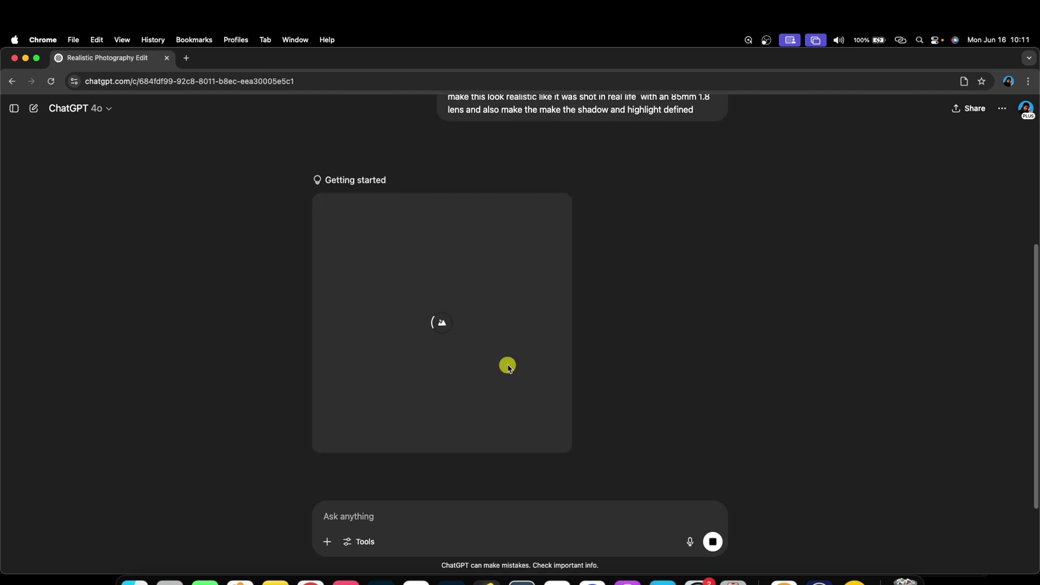
Review the submitted reference photo and prompt, and open the realistic image generated from them in the enlarged view.
scroll(507, 366, "up", 3)
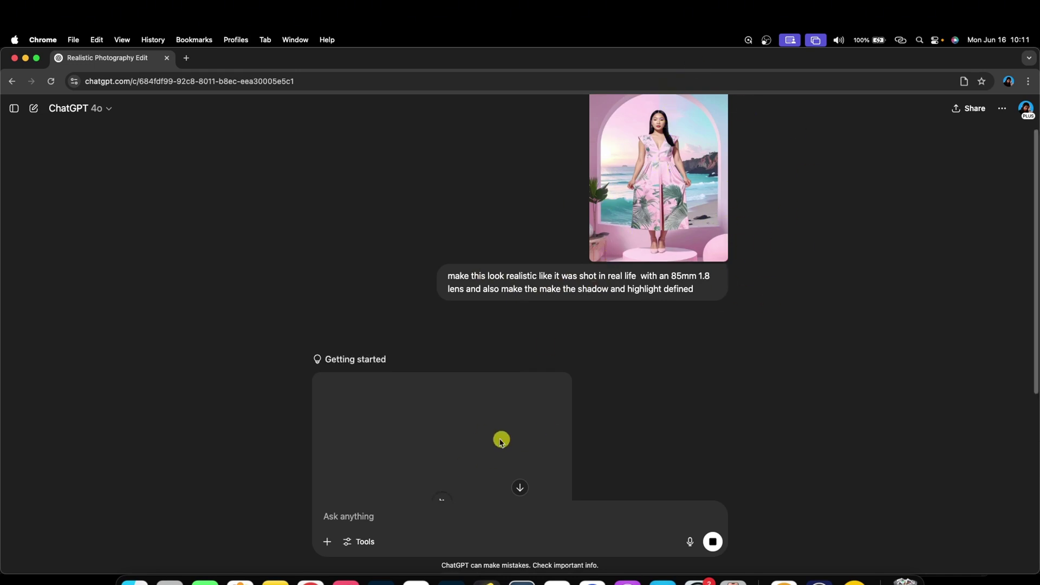
scroll(541, 368, "down", 1)
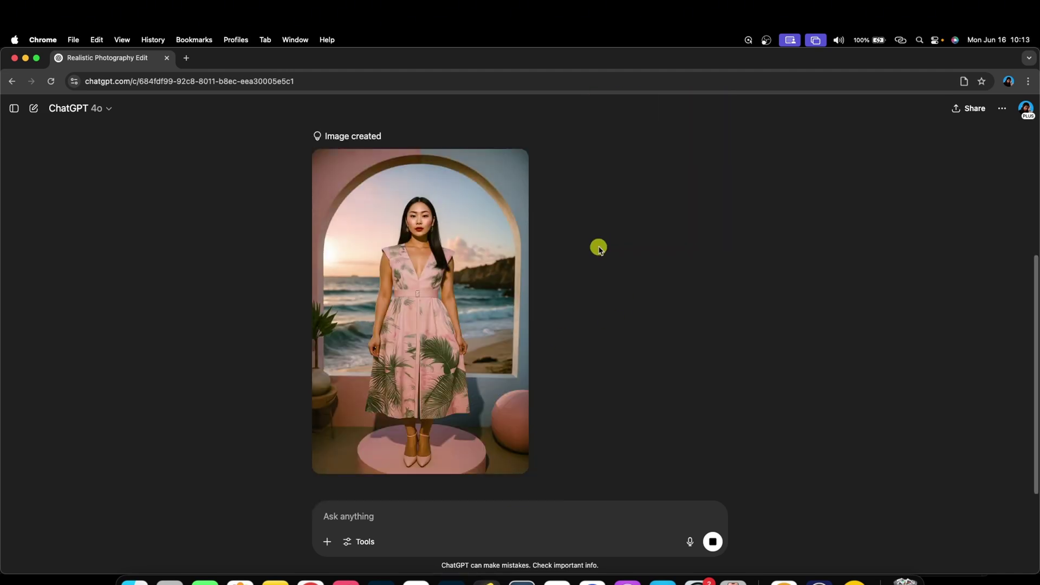
mouse_move(433, 289)
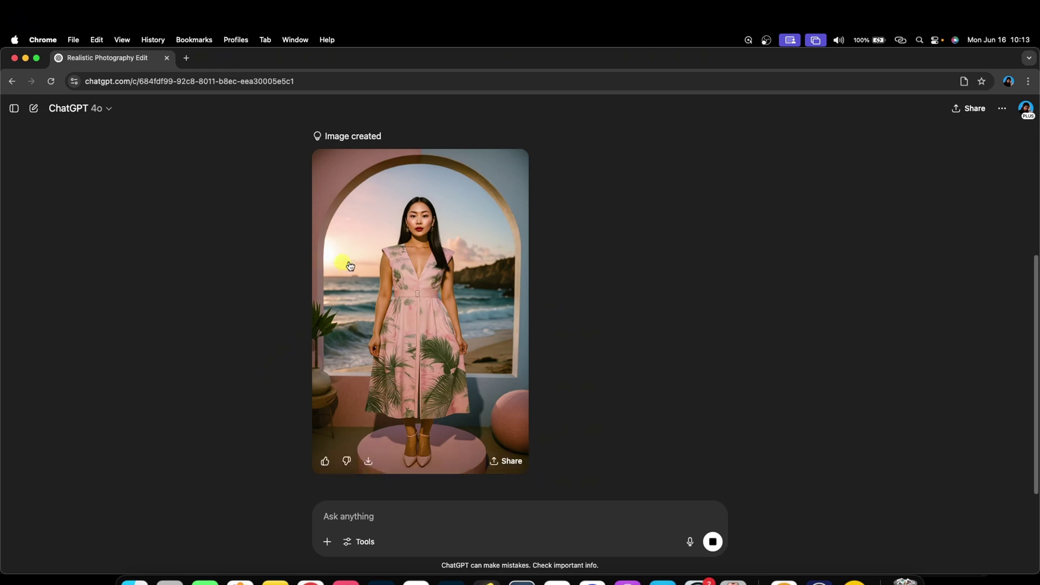
left_click(421, 269)
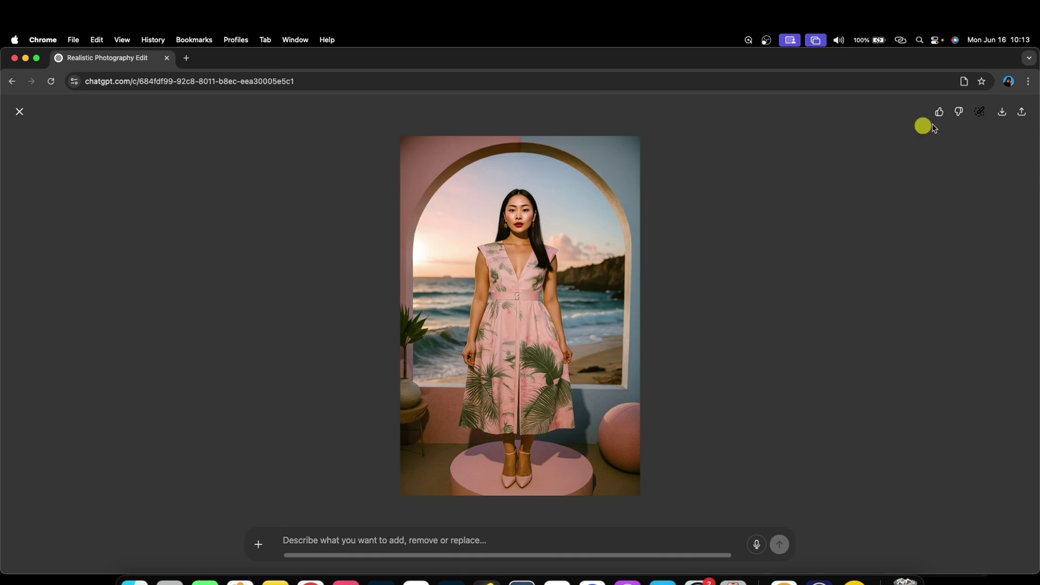
Download the realistic image from ChatGPT and check its preview in the Finder Downloads folder.
left_click(1003, 114)
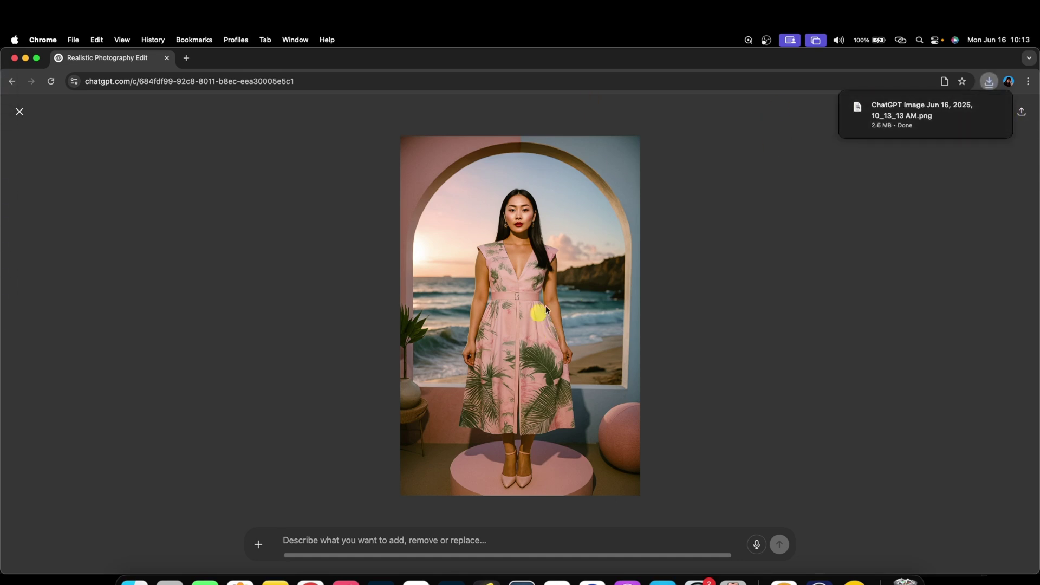
left_click(976, 106)
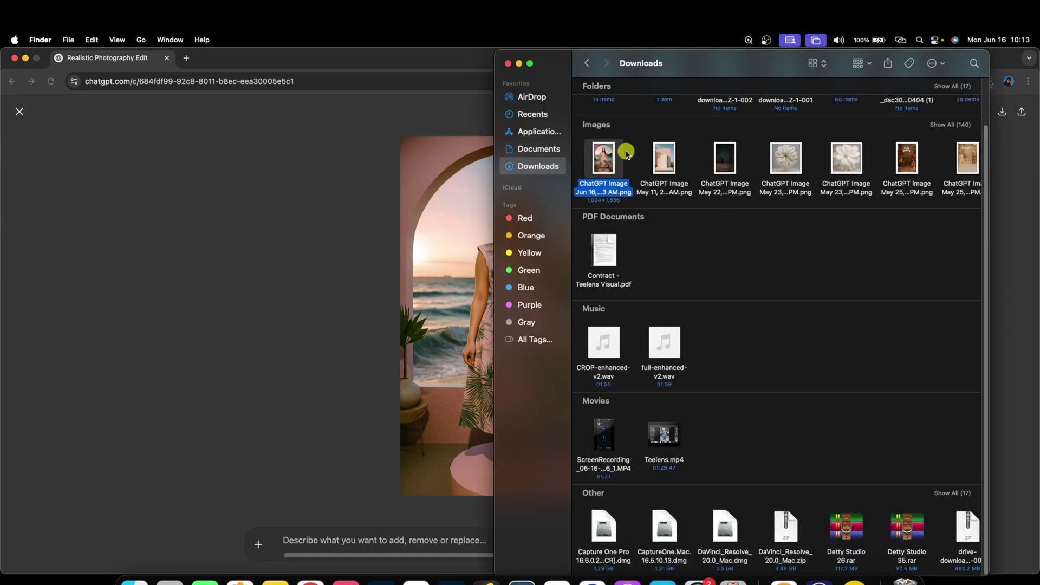
key("space")
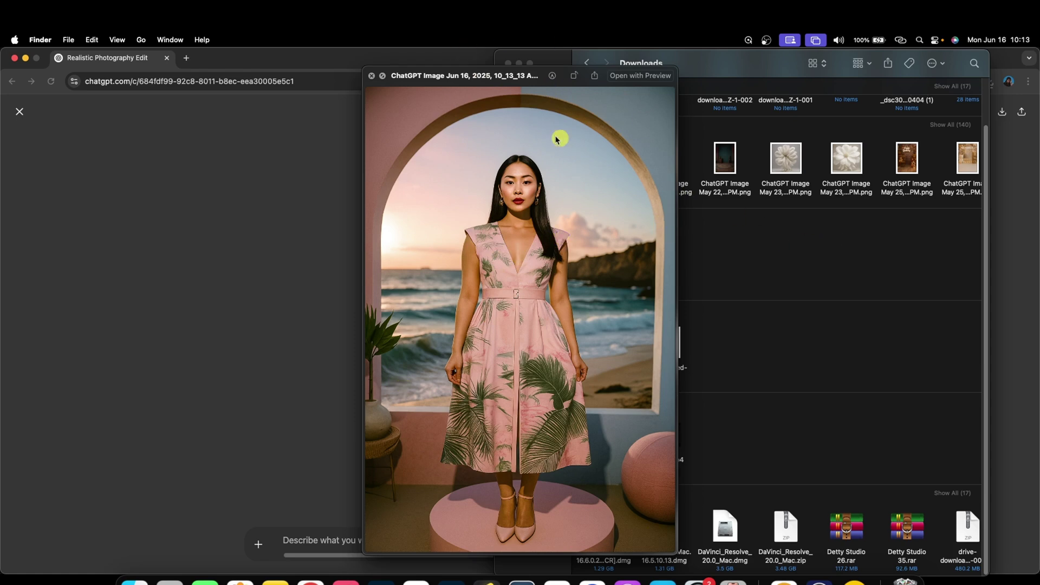
left_click(379, 80)
Open the downloaded ChatGPT Image Jun 16, 2025, 10_13_13 AM.png in Adobe Photoshop 2025.
right_click(603, 156)
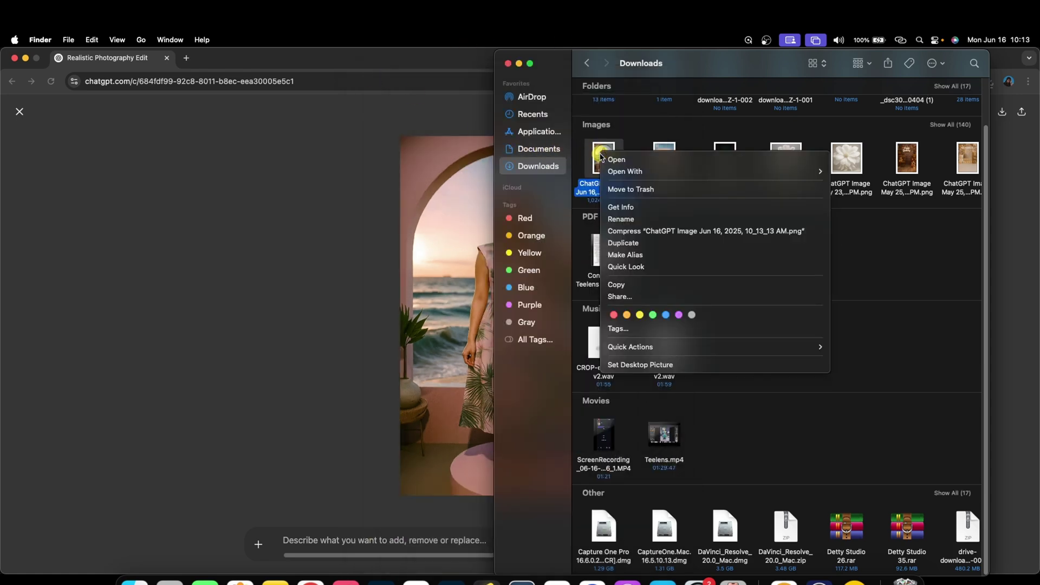
mouse_move(624, 175)
left_click(888, 201)
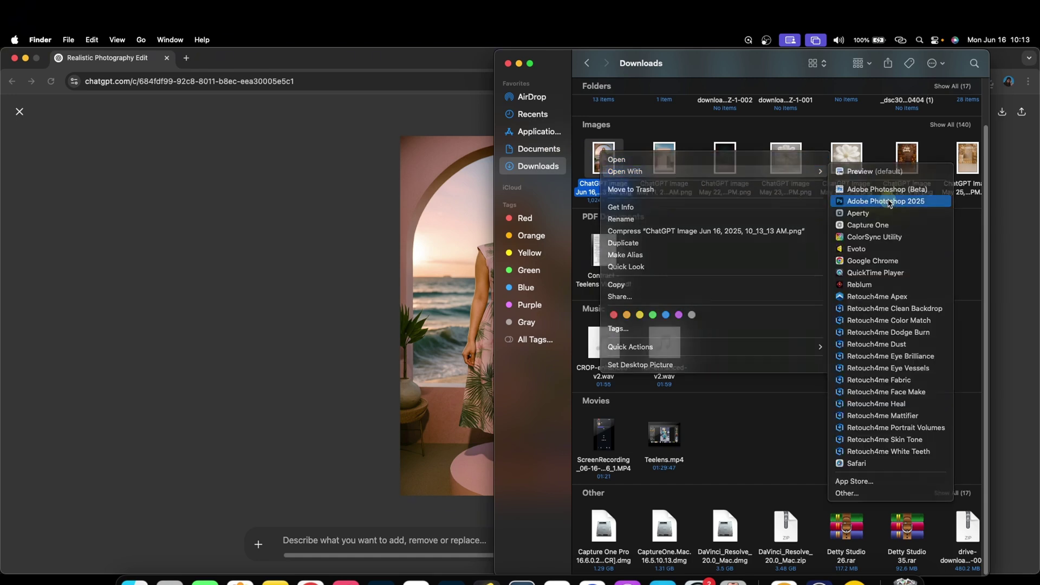
scroll(332, 266, "down", 2)
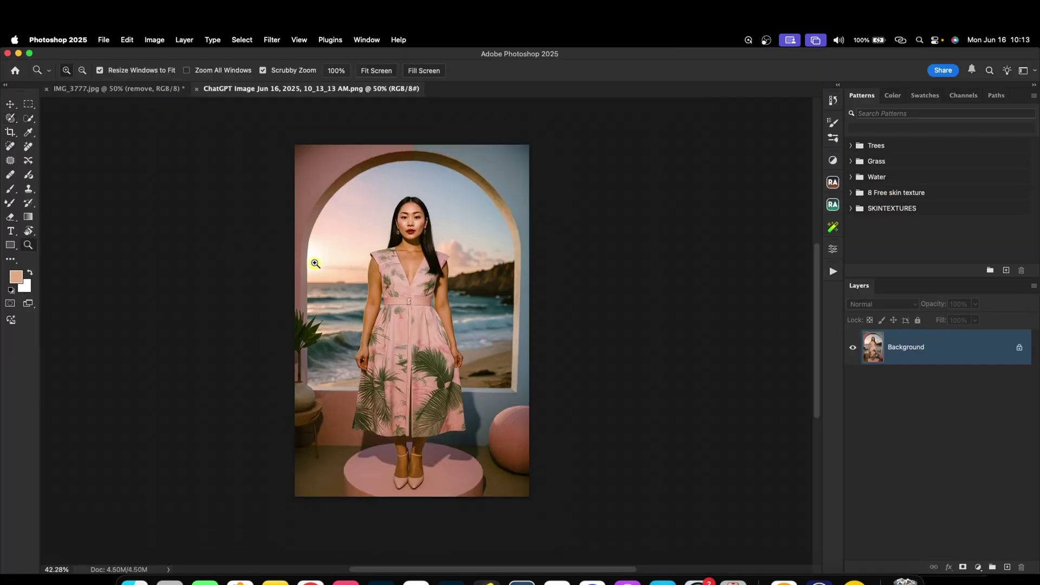
left_click(10, 132)
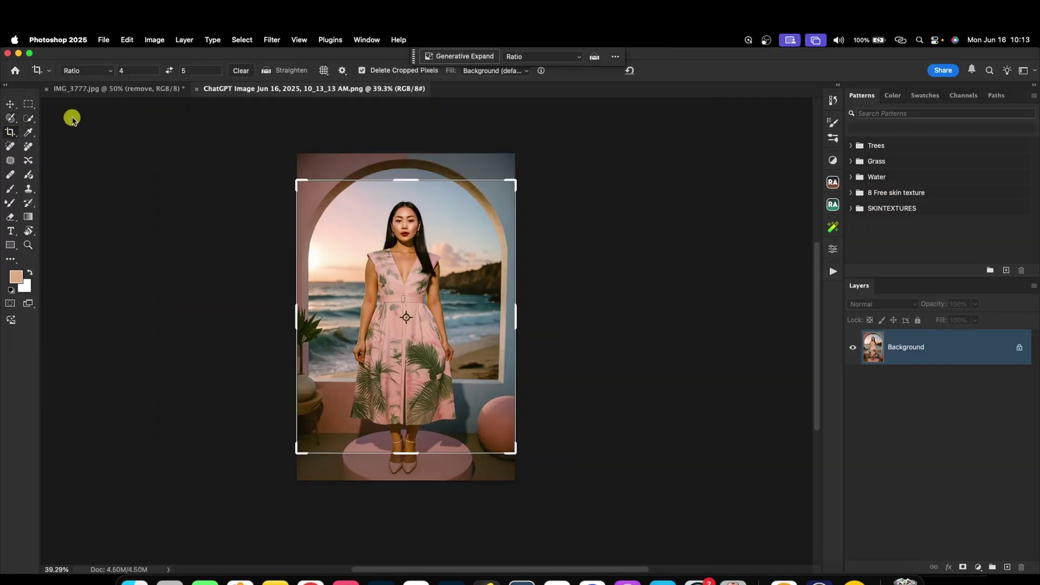
left_click_drag(514, 183, 536, 155)
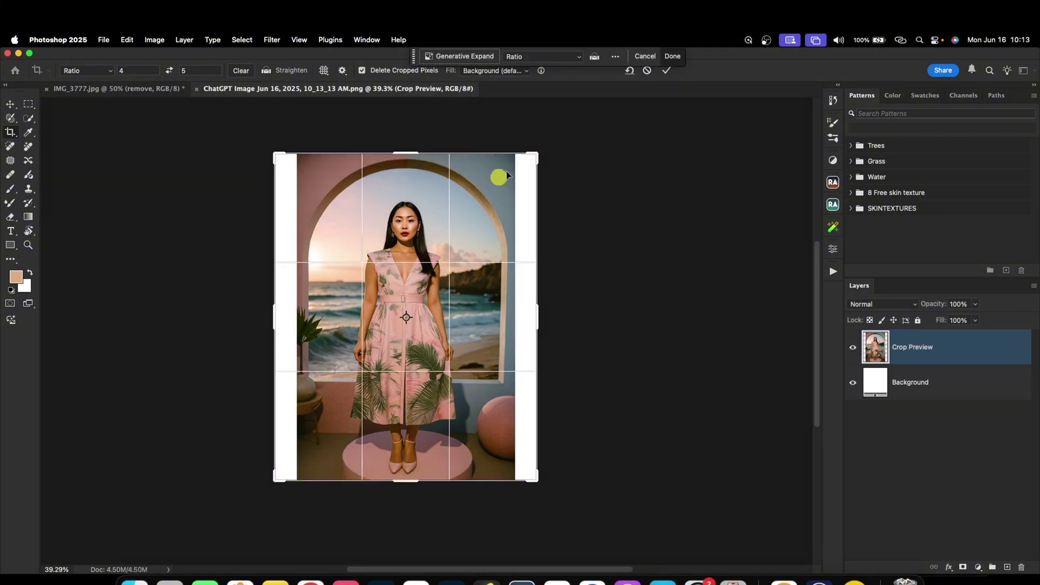
left_click(464, 57)
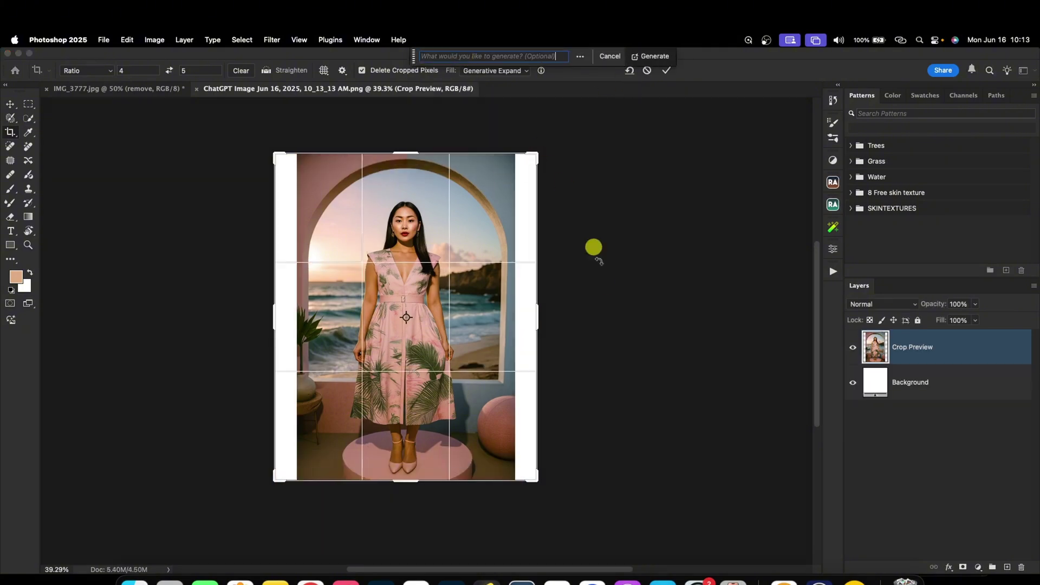
left_click(647, 71)
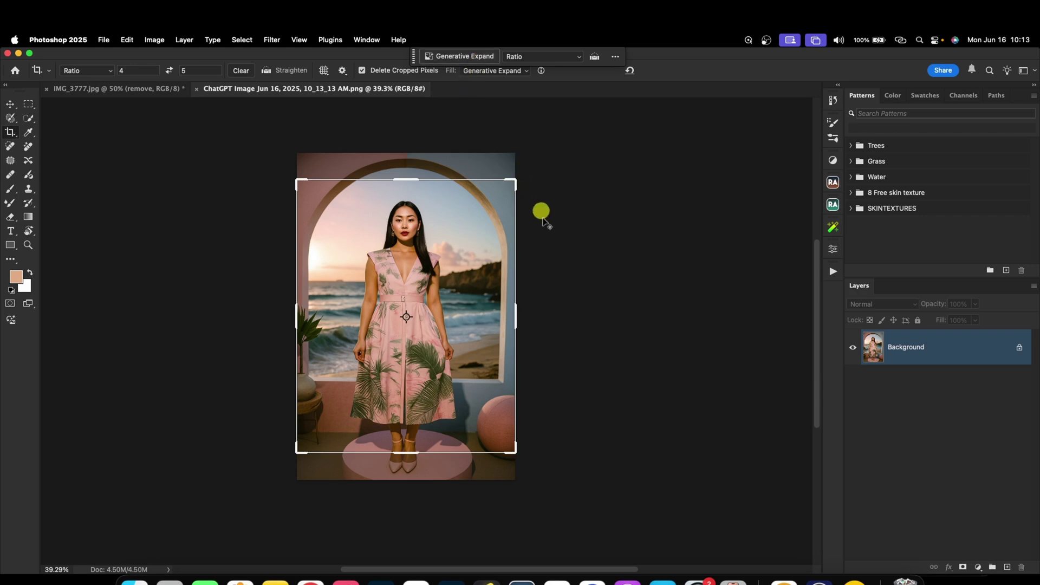
Try a 4:5 Generative Expand well beyond the image on all sides, compare its variations, and undo the expansion.
left_click_drag(515, 180, 572, 124)
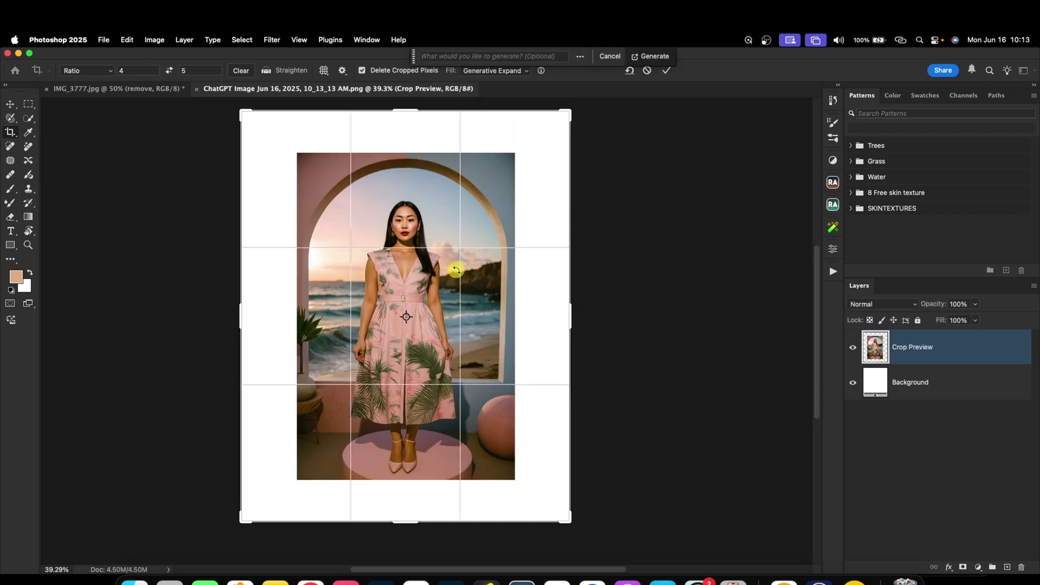
left_click(651, 56)
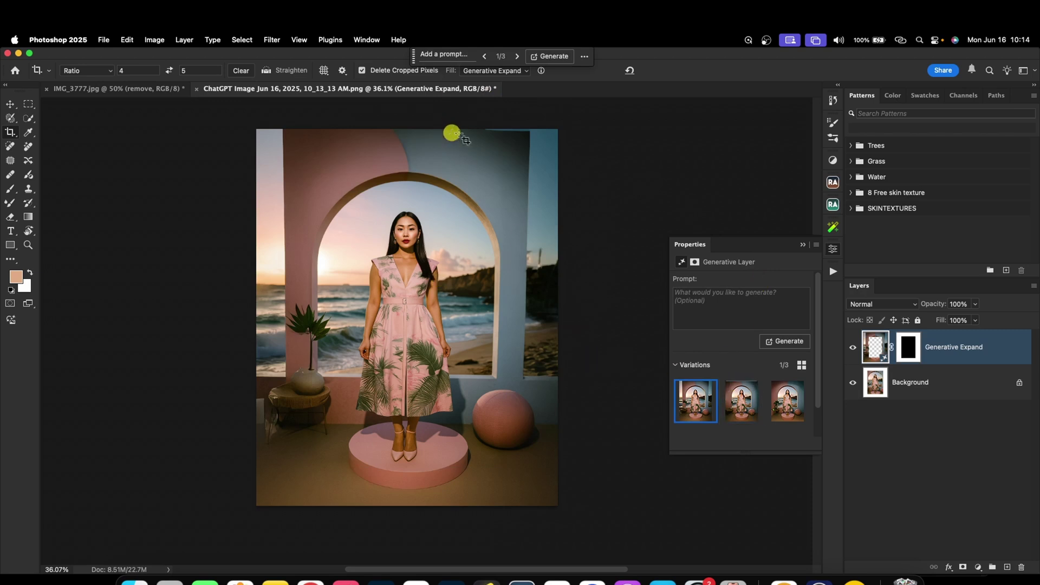
left_click(741, 398)
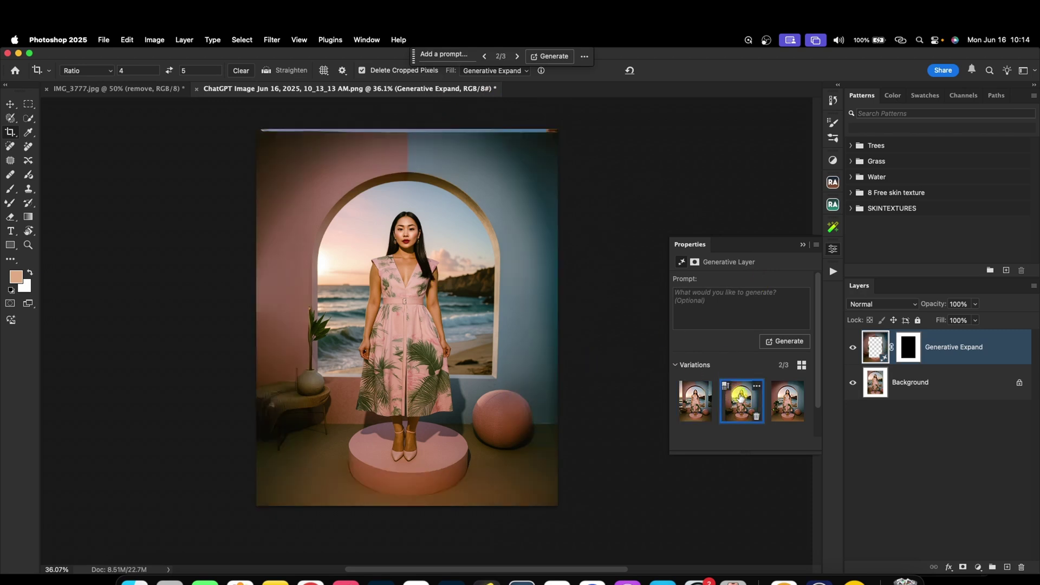
left_click(799, 407)
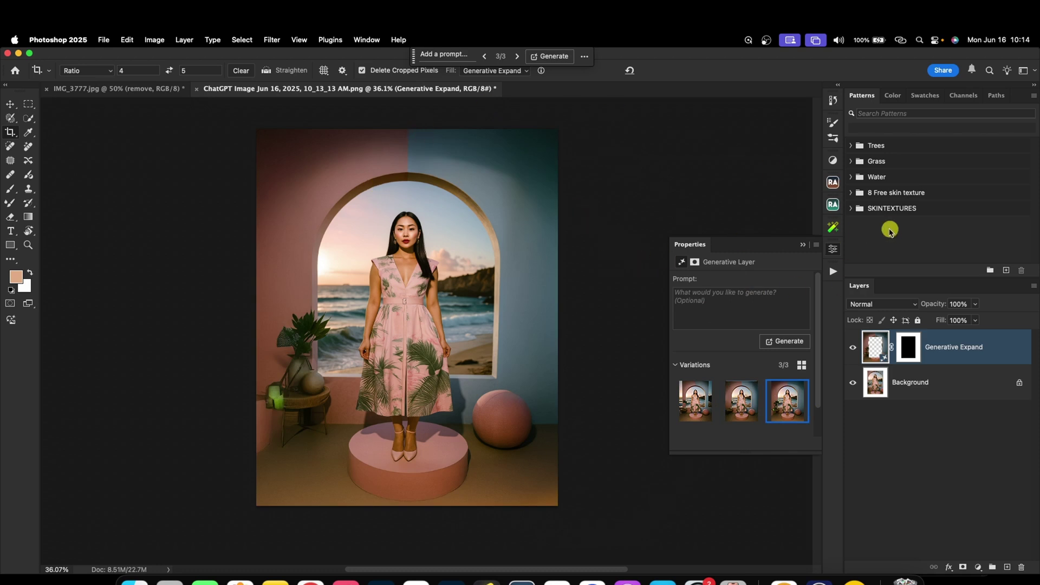
left_click(801, 244)
key("super+z")
key("super+z")
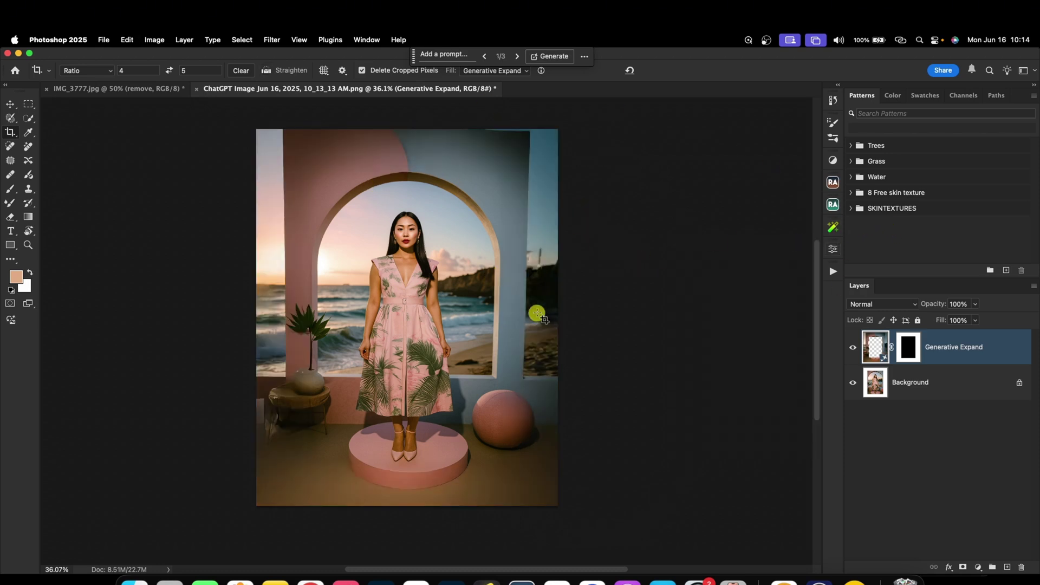
Widen the image to a 4:5 crop at its full height and fill the sides with a promptless Generative Expand.
left_click(502, 306)
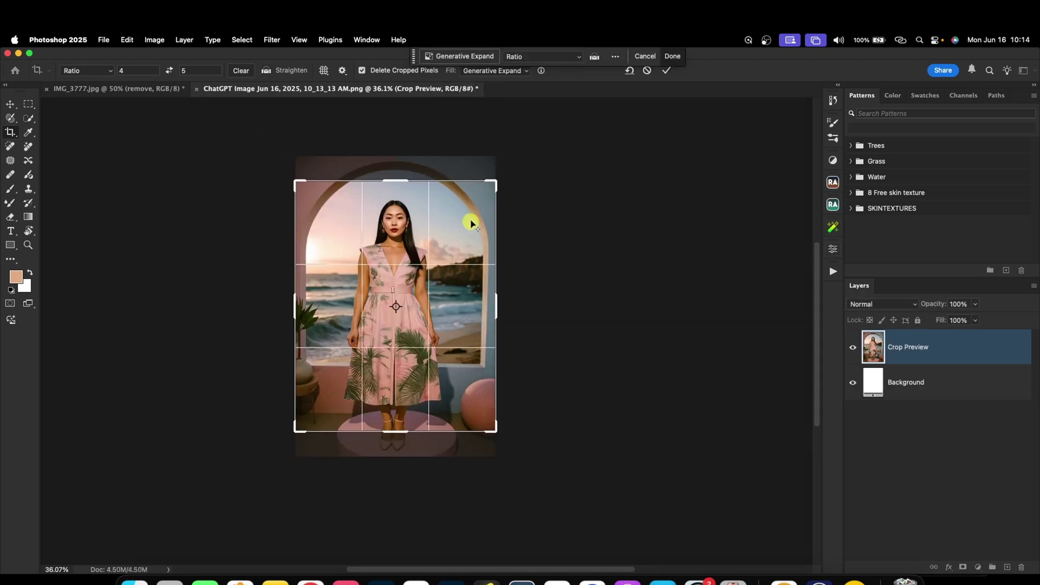
left_click_drag(497, 184, 516, 155)
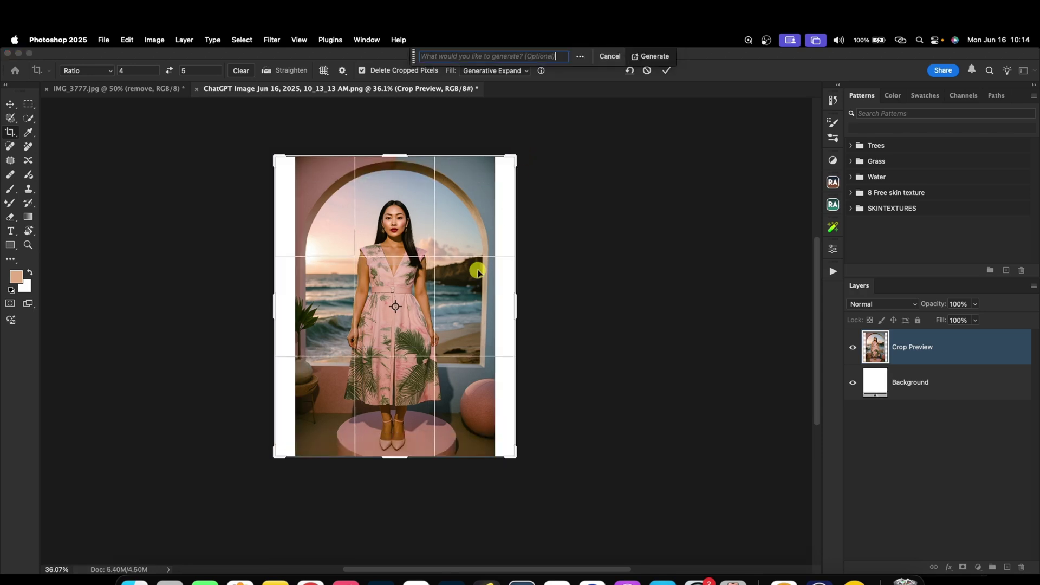
left_click(652, 56)
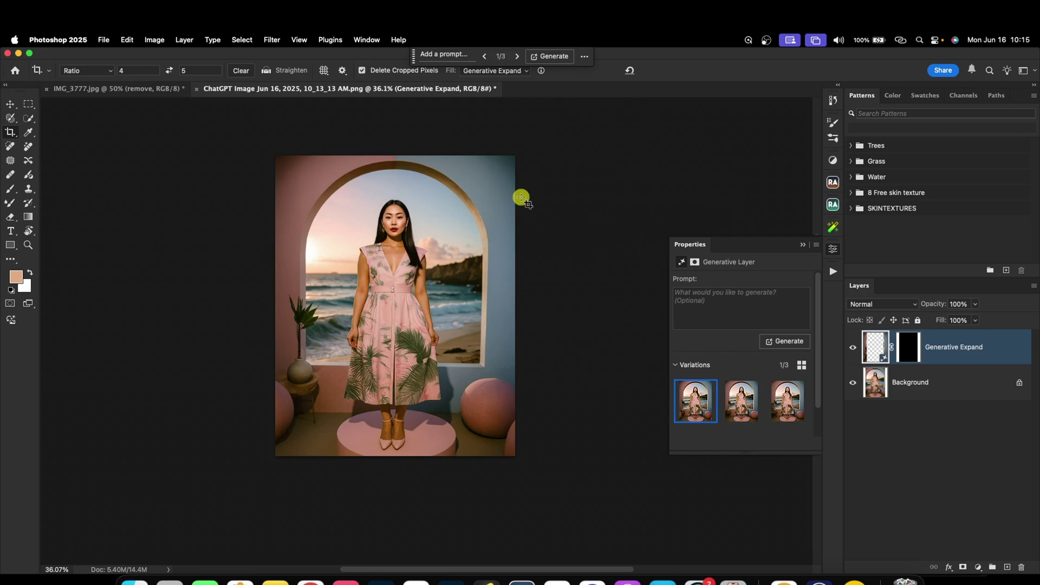
left_click(806, 248)
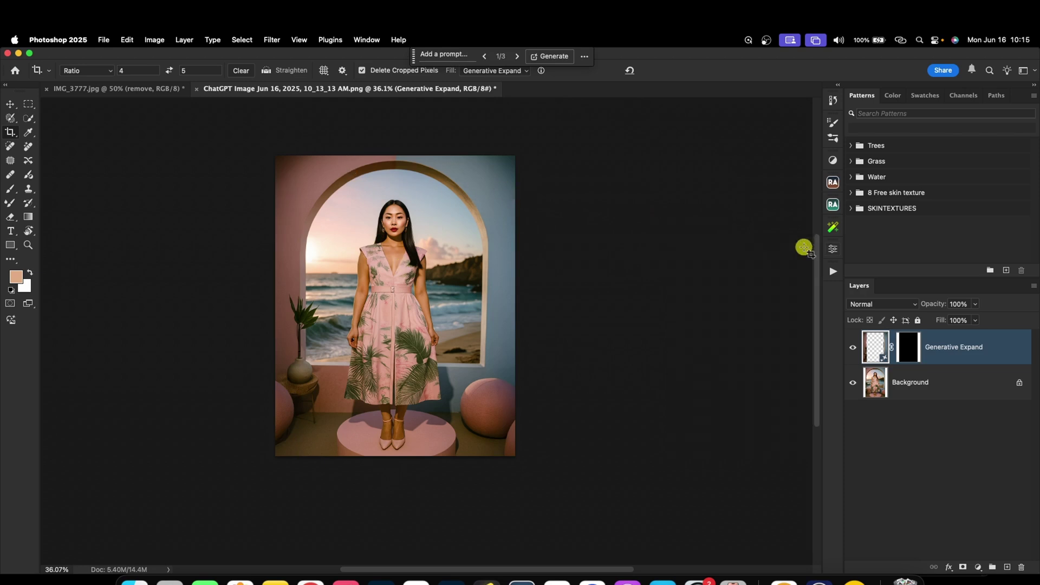
Mask the woman from head to feet with the Selection Brush and run Generative Fill with the prompt "remove".
left_click(9, 123)
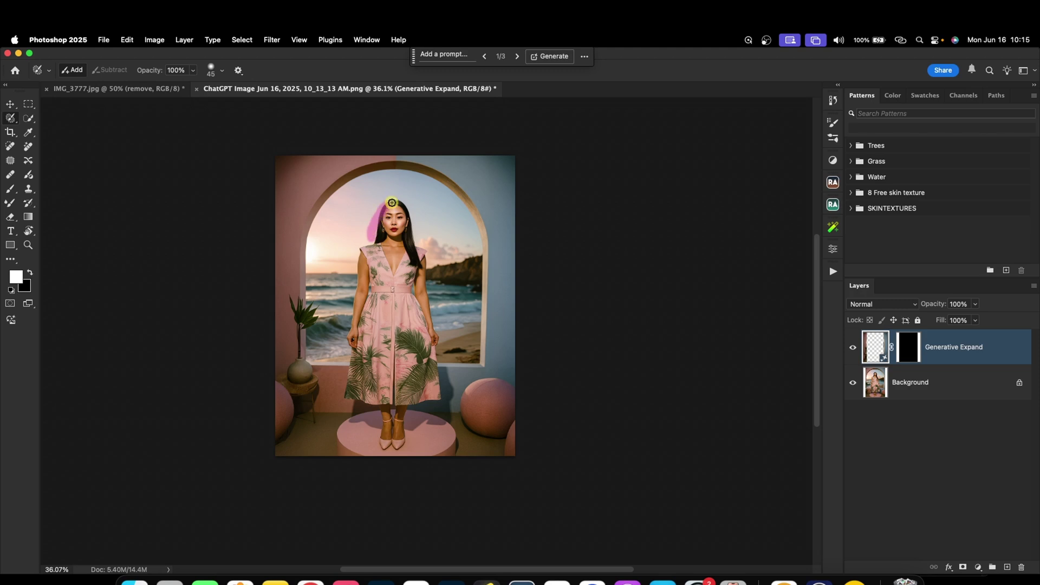
mouse_move(411, 235)
left_mouse_down()
mouse_move(427, 250)
mouse_move(432, 286)
left_mouse_up()
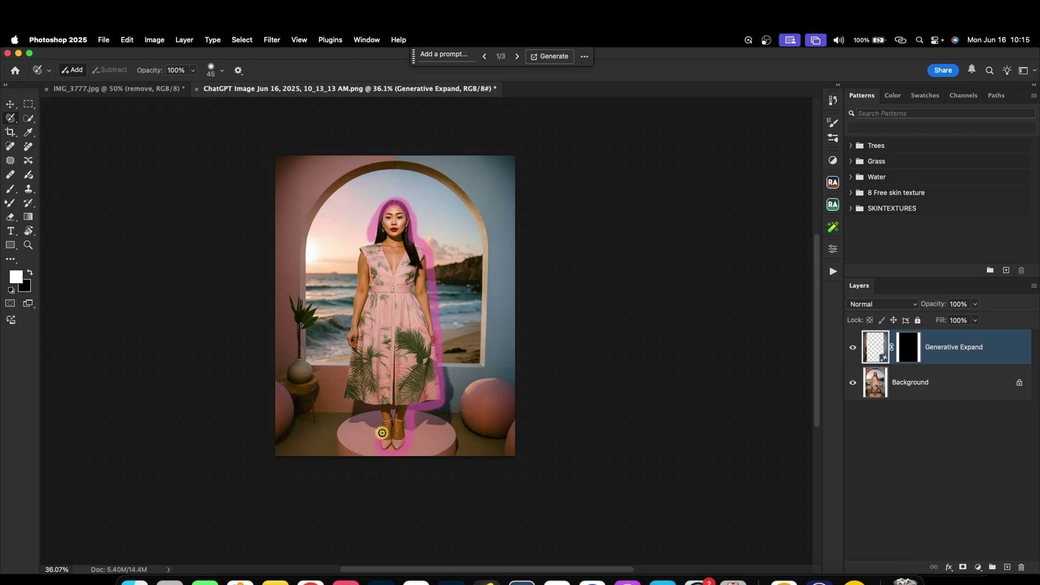
left_click_drag(346, 353, 351, 284)
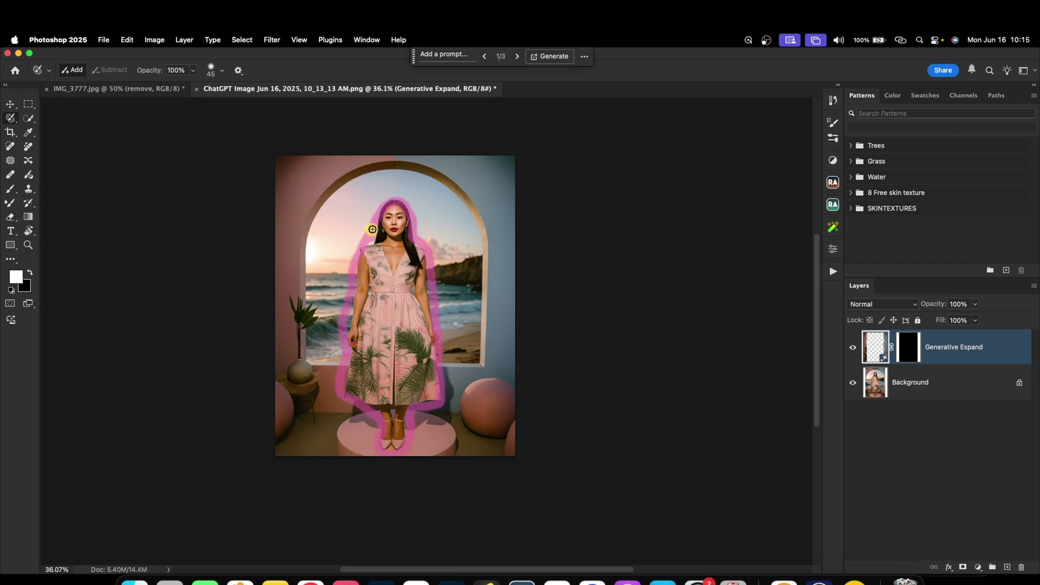
left_click_drag(372, 229, 377, 217)
left_click(469, 55)
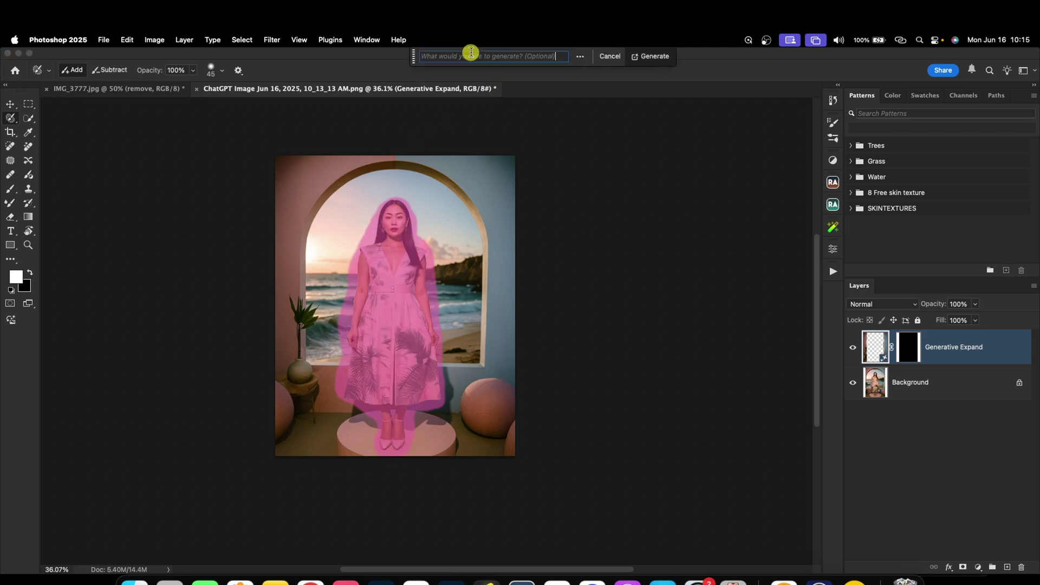
type("remove")
left_click(654, 57)
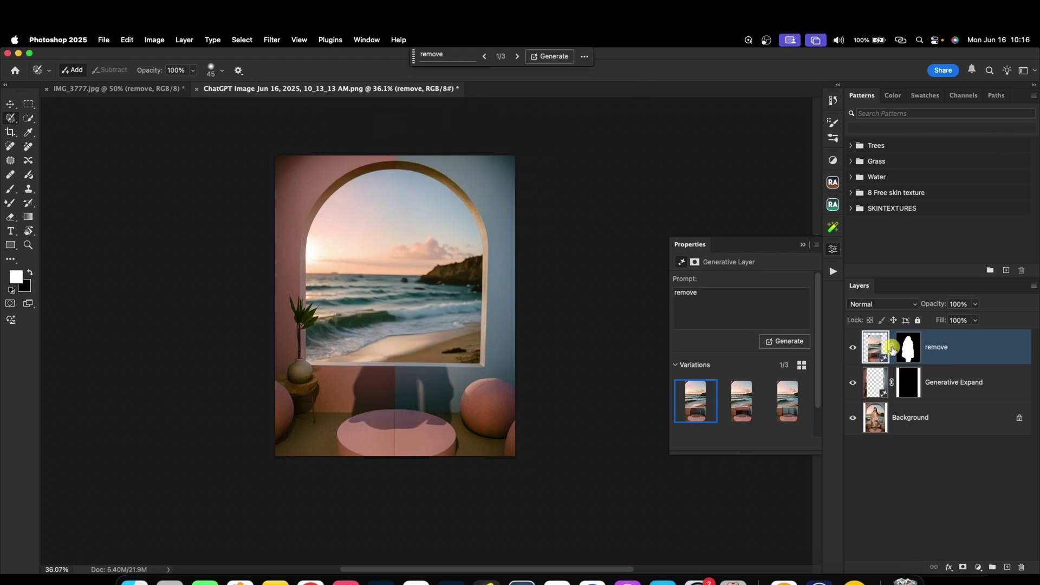
Compare the generated variations of the emptied scene and keep the first one.
left_click(730, 401)
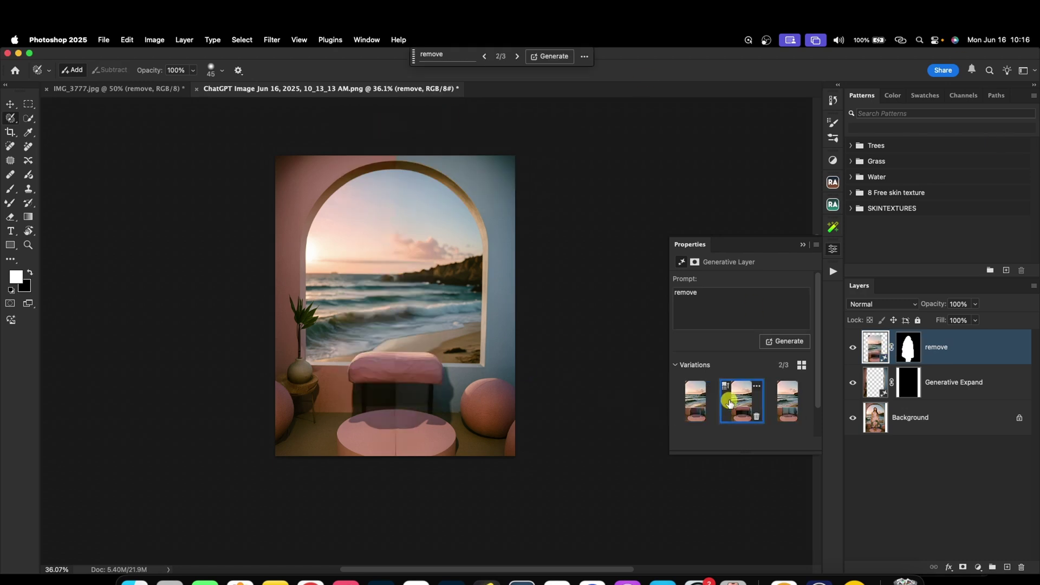
left_click(787, 397)
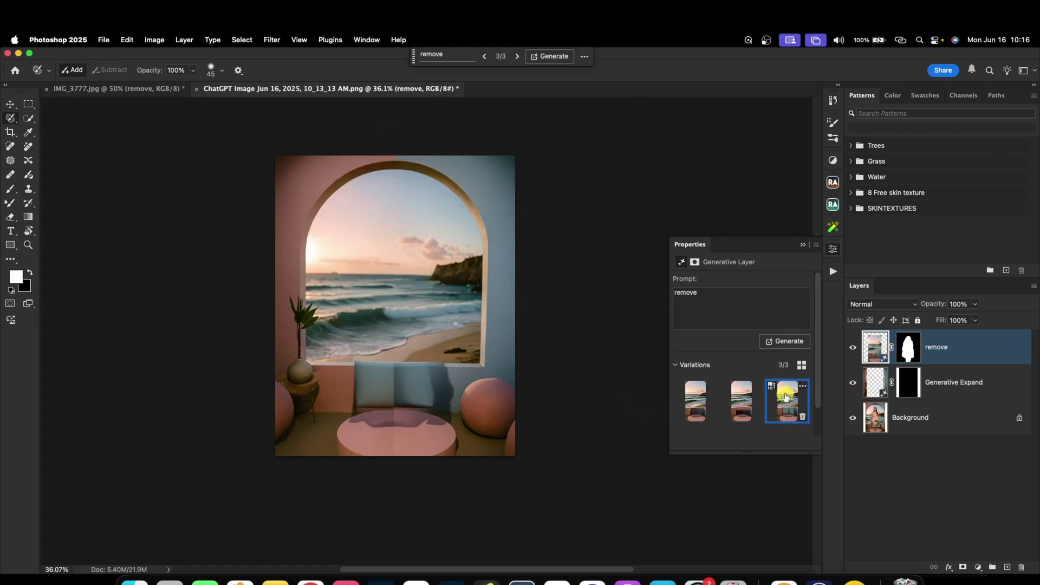
left_click(695, 401)
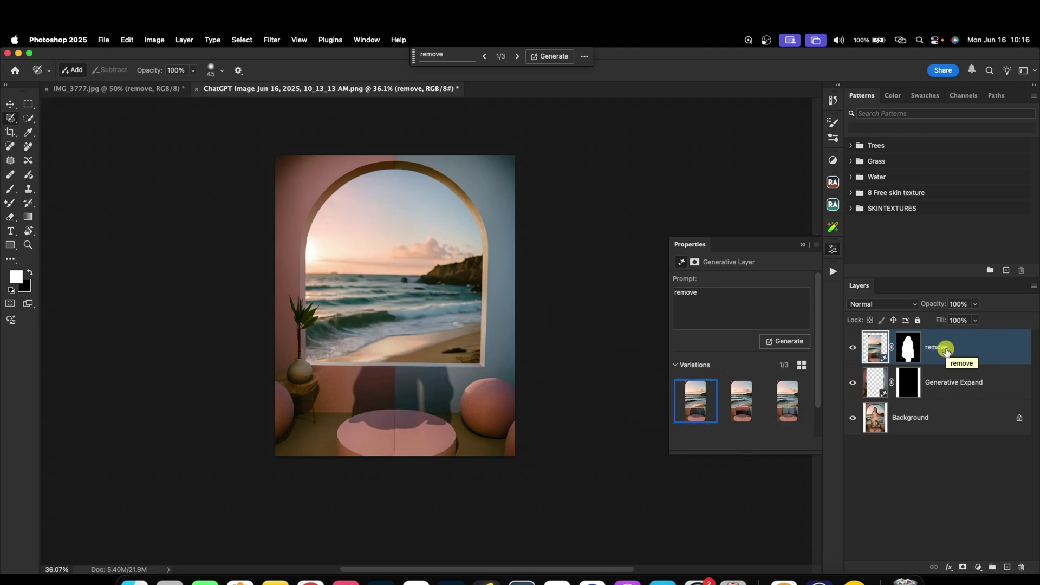
Stamp all visible layers into a new top layer, hide the three layers beneath, and make the stamped layer active.
key("super+alt+shift+e")
left_click(941, 386)
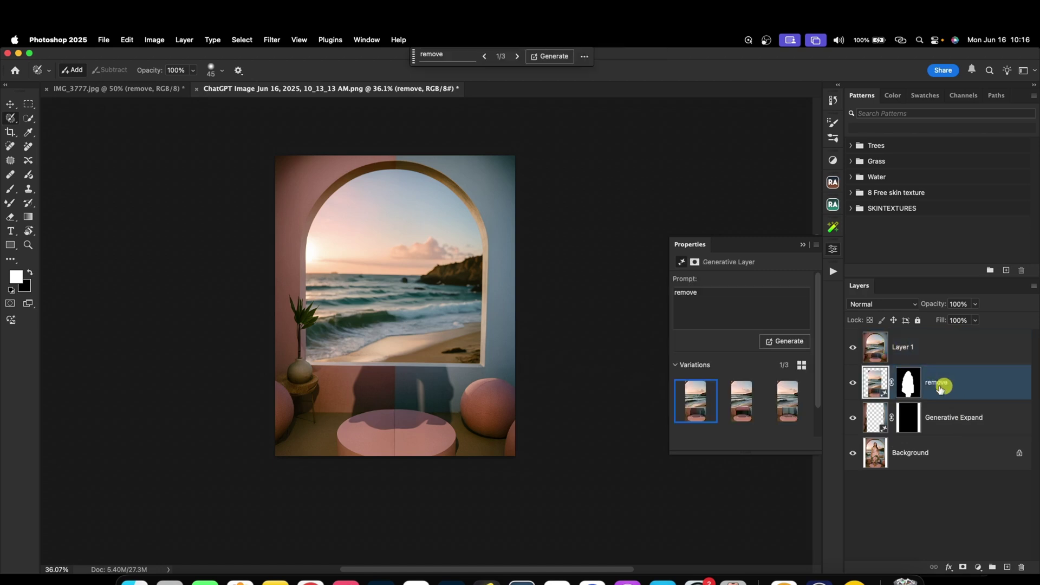
left_click_drag(860, 389, 854, 456)
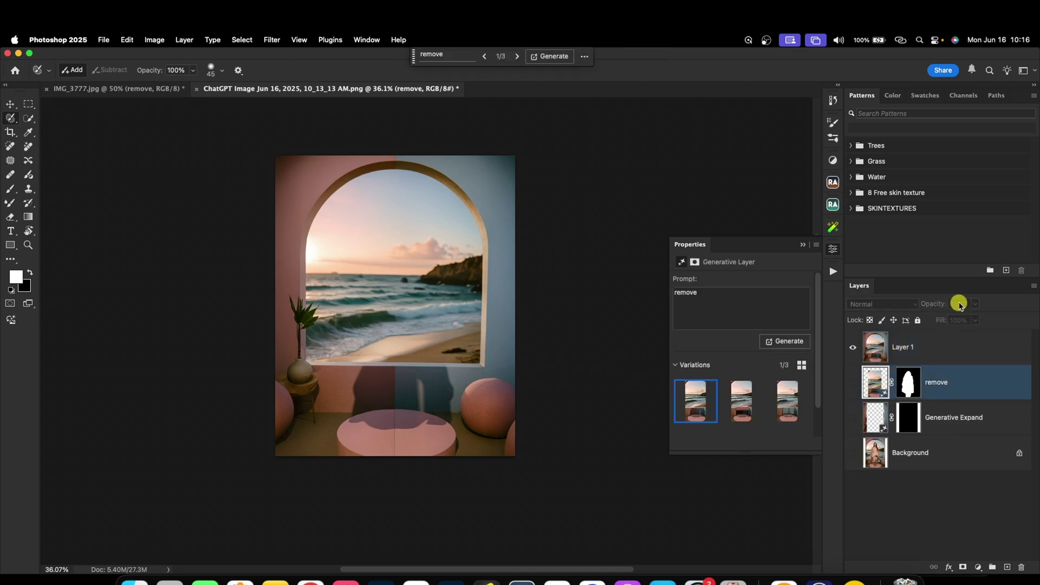
left_click(933, 348)
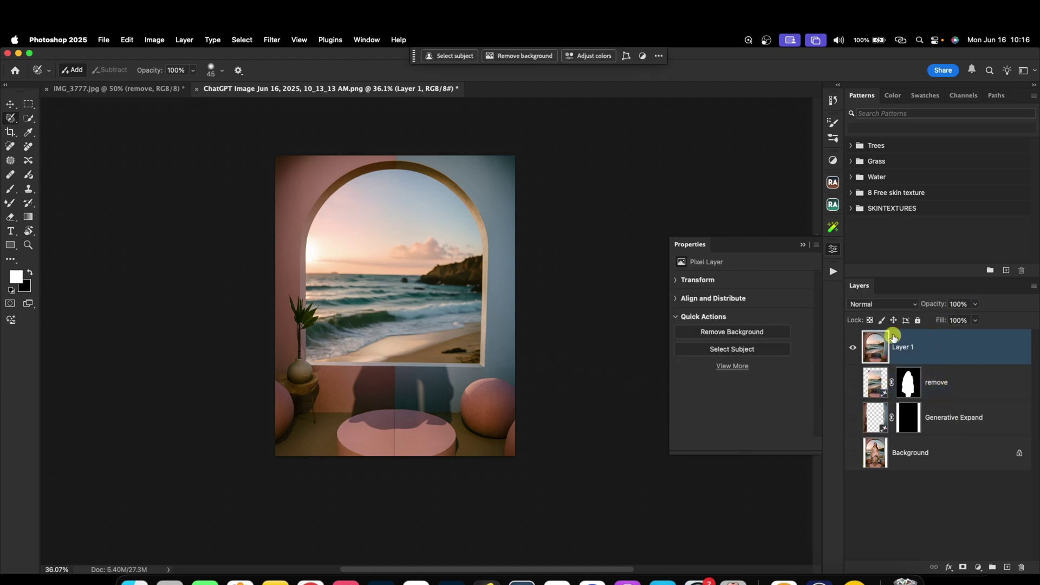
Switch to Finder and open the AI class file folder through the orange-tagged Pictures folder.
left_click(134, 579)
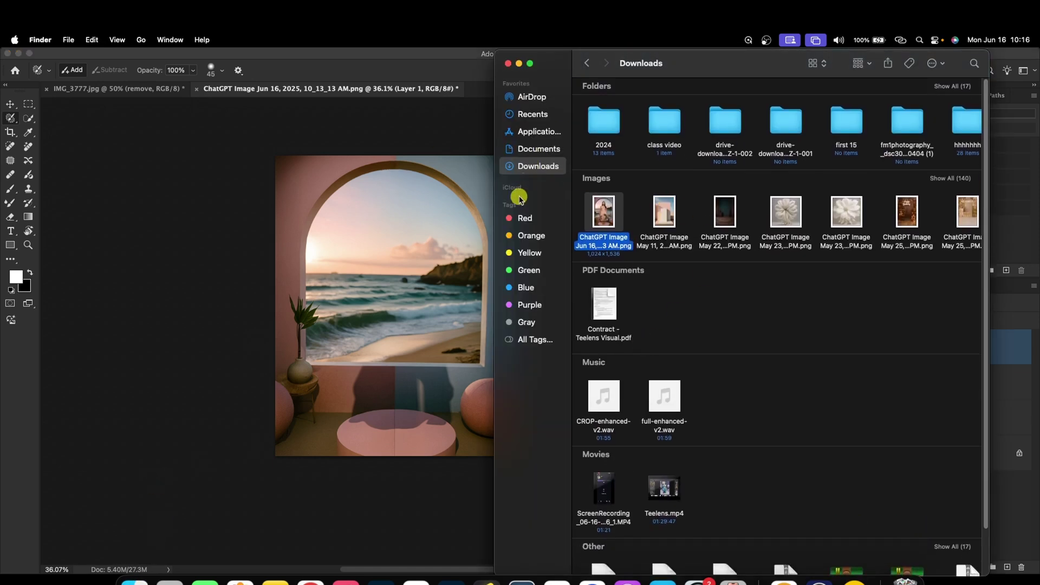
left_click(518, 219)
left_click(530, 237)
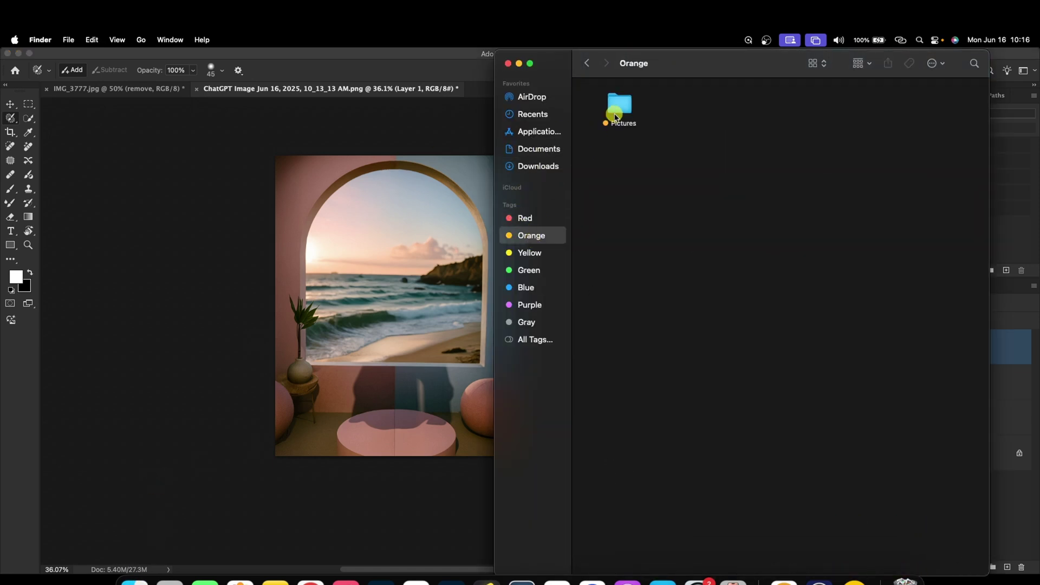
left_click(618, 108)
double_click(618, 111)
double_click(617, 103)
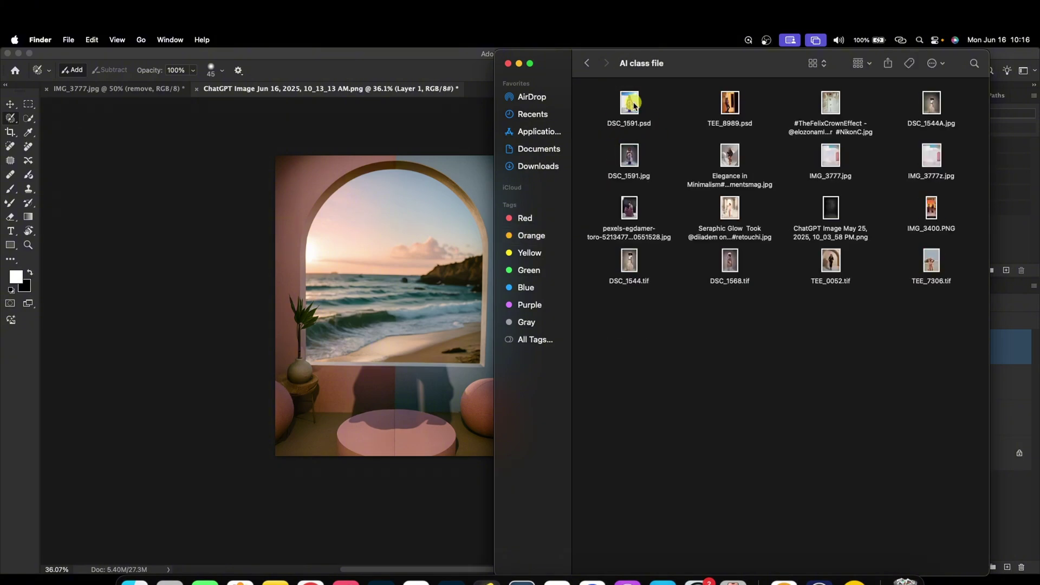
Open the portrait DSC_1591.jpg in Adobe Photoshop 2025.
left_click(637, 153)
right_click(634, 155)
mouse_move(705, 171)
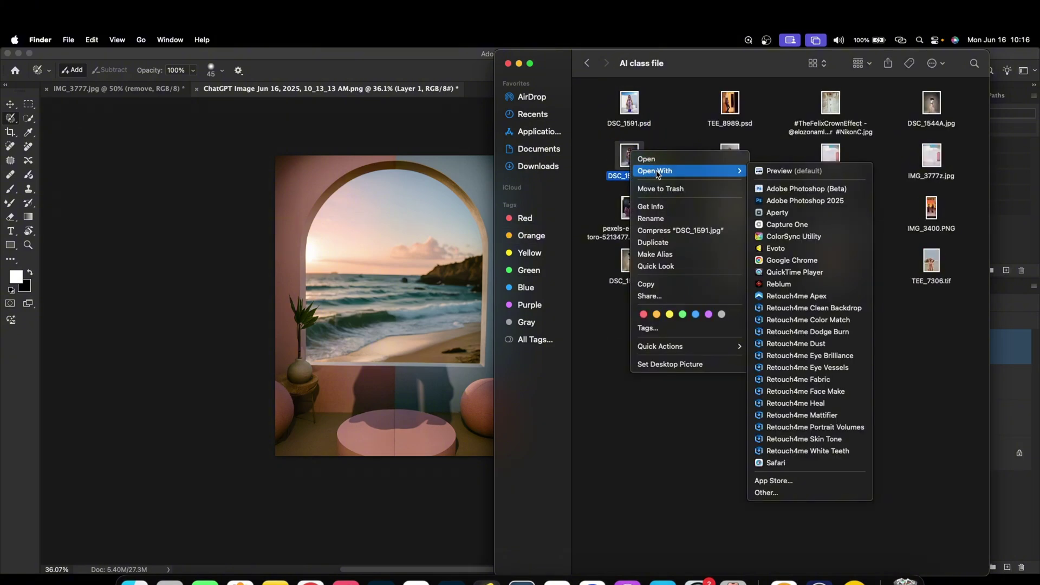
left_click(842, 201)
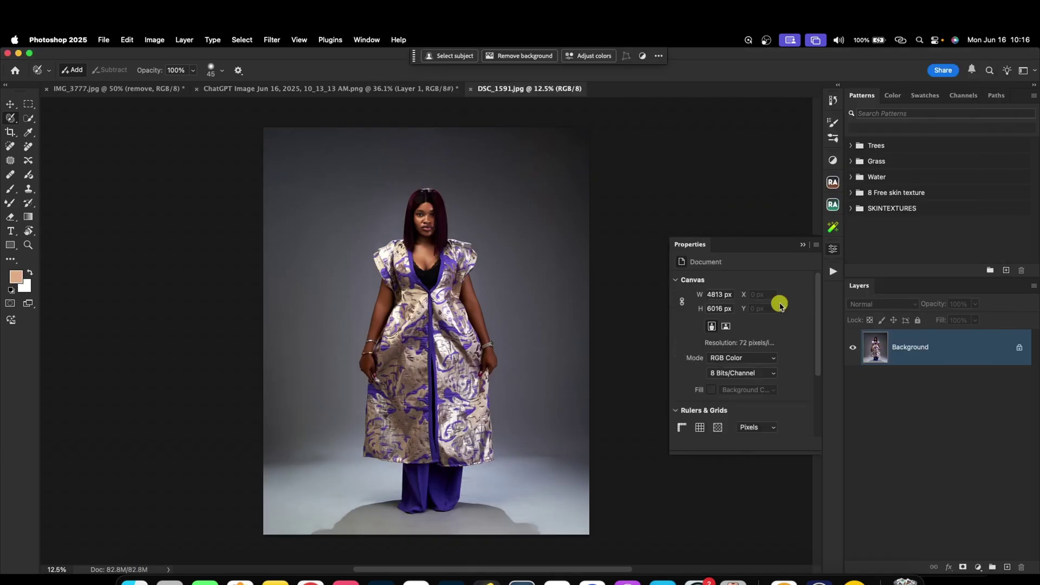
Duplicate the Background layer and copy the studio backdrop surrounding the woman onto its own layer, using a subject selection with Cloud results.
left_click(803, 244)
key("super+j")
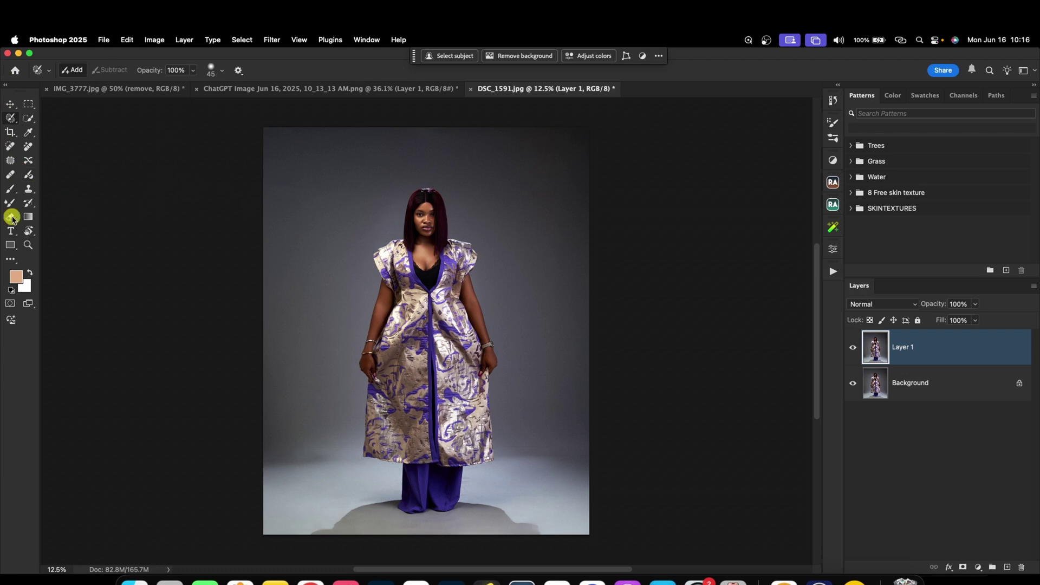
left_click(30, 118)
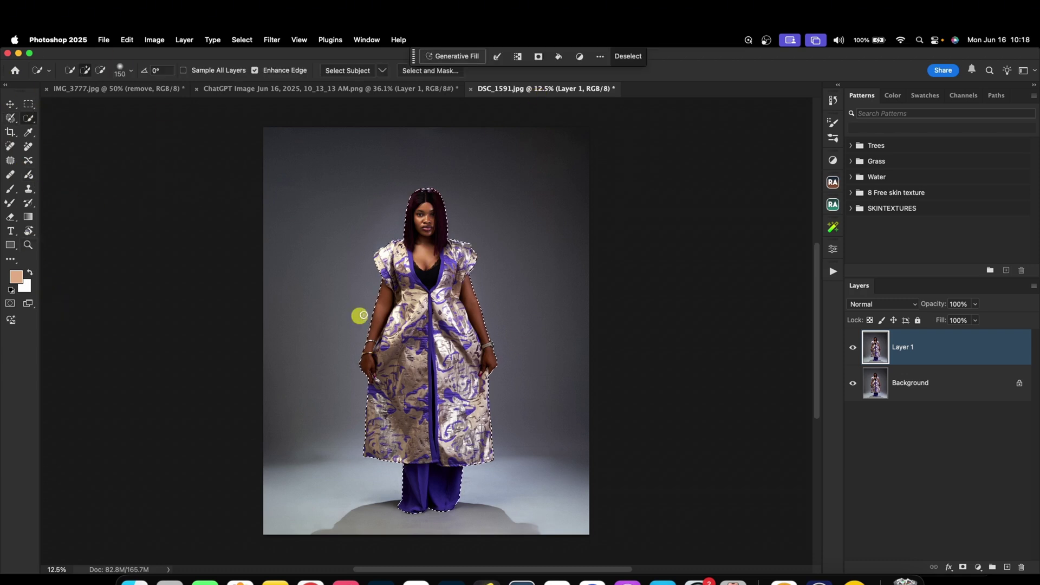
left_click(381, 70)
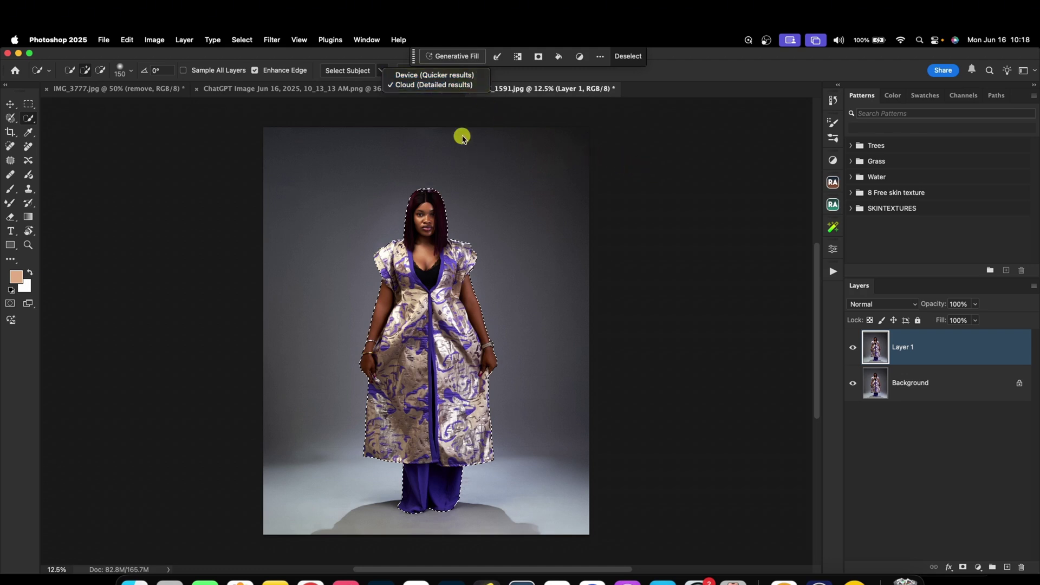
key("super+j")
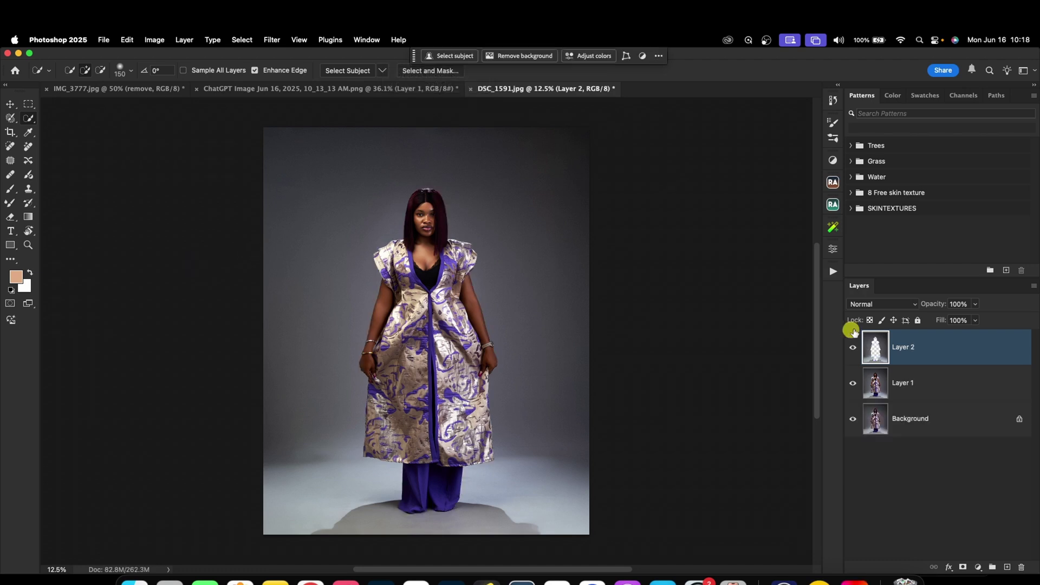
Mask Layer 1 so only the woman shows, and move the cut-out studio backdrop layer directly beneath it.
left_click(938, 395)
left_click(876, 353, "super")
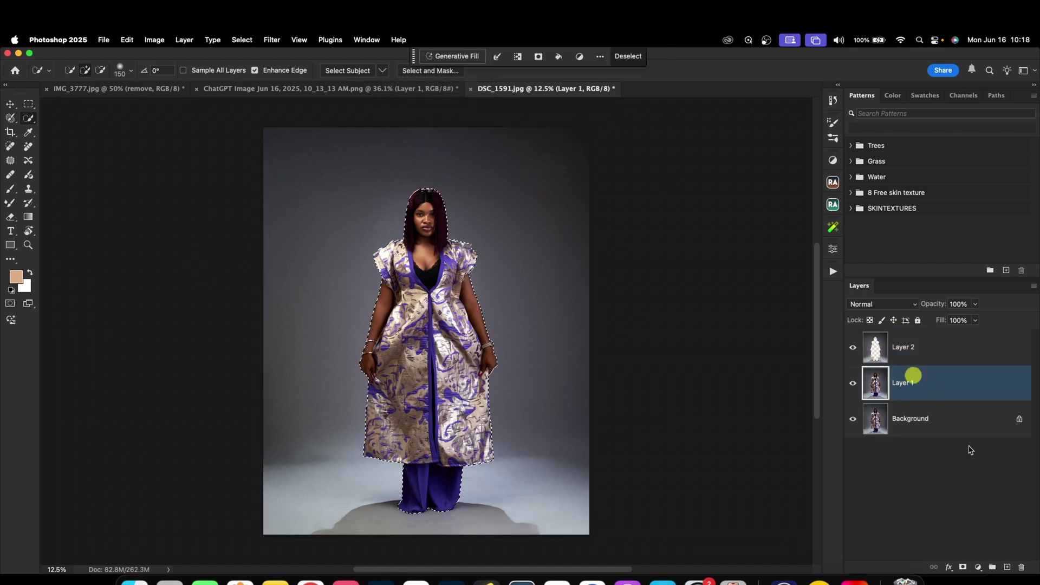
left_click(963, 566)
left_click_drag(962, 353, 963, 395)
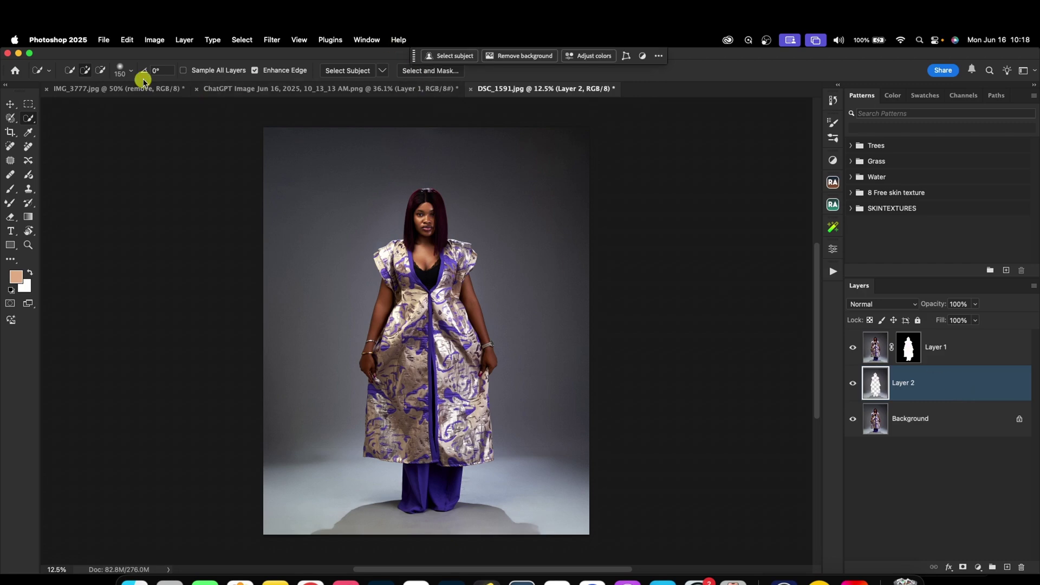
Copy the stamped beach arch layer from the ChatGPT image and paste it into DSC_1591.jpg between Layer 1 and Layer 2.
left_click(120, 89)
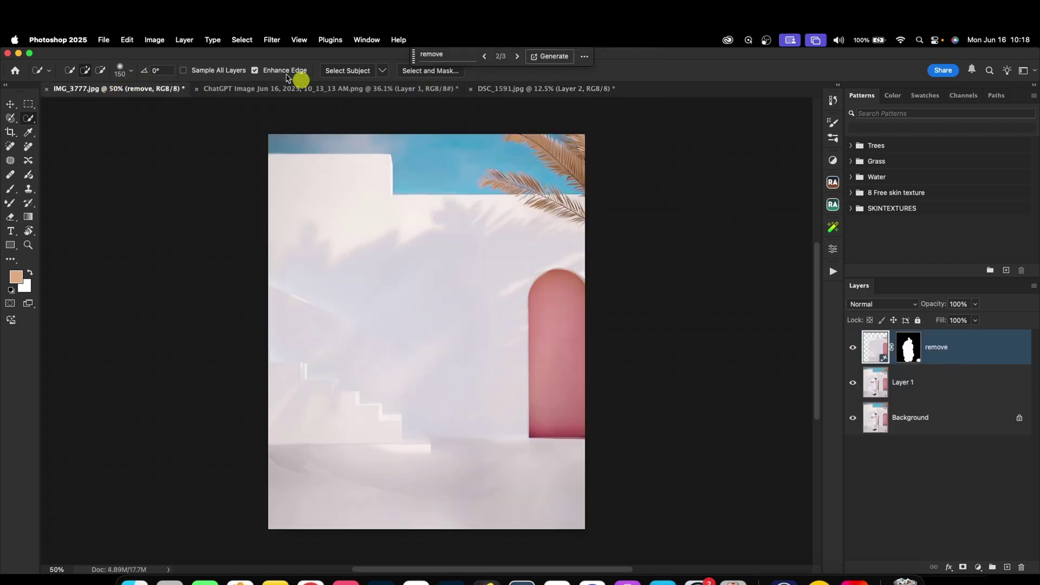
left_click(268, 88)
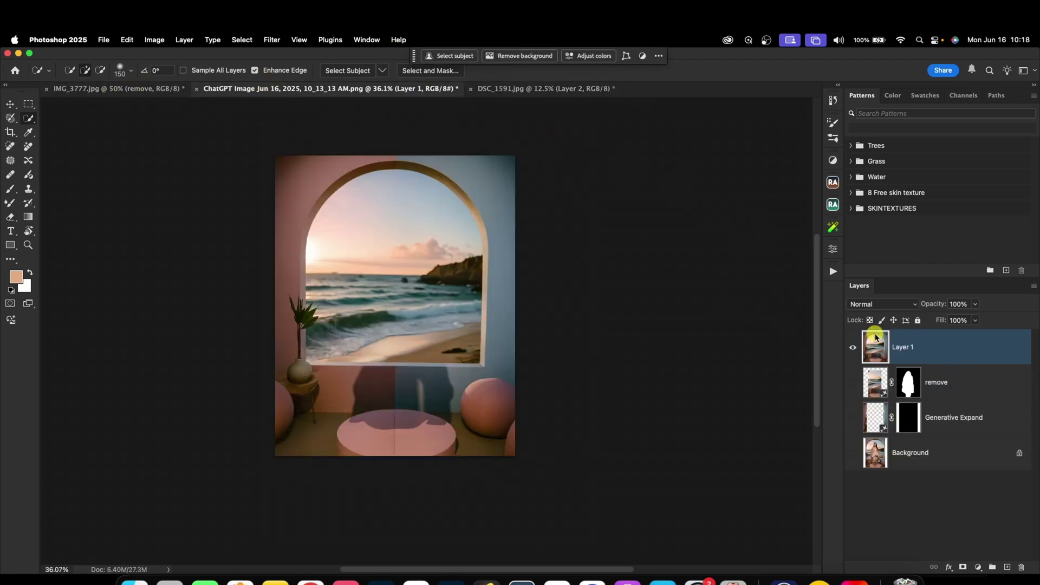
left_click(518, 88)
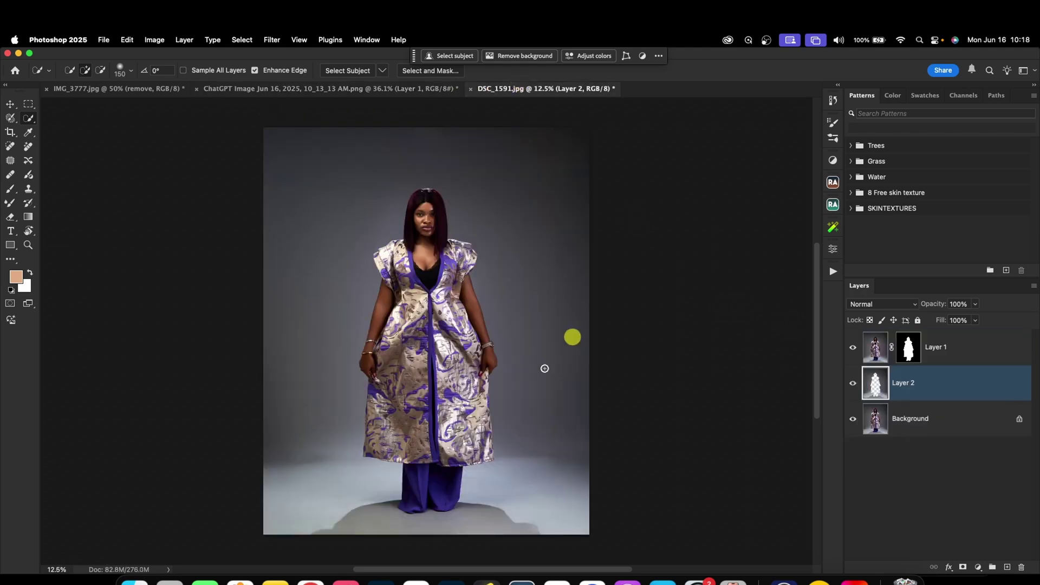
key("super+v")
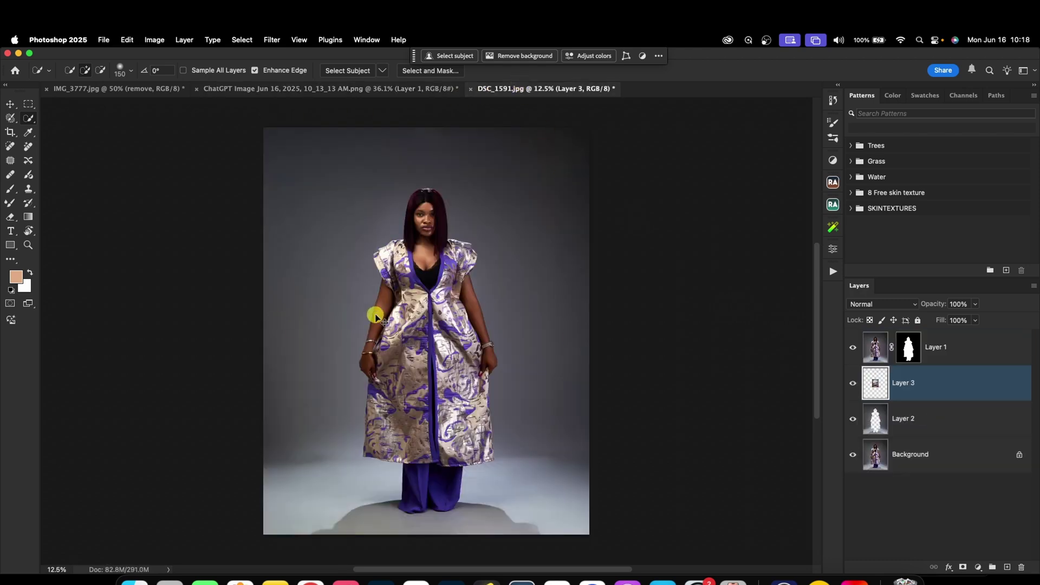
Scale the pasted beach arch backdrop to 392.02% so it fills the whole canvas behind the woman.
key("super+t")
left_click_drag(469, 330, 588, 319)
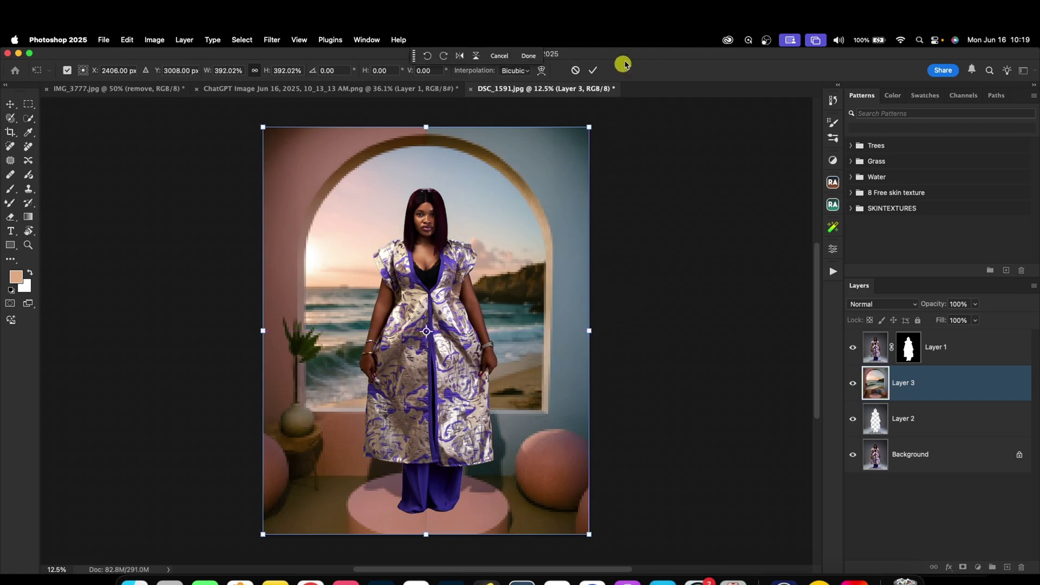
left_click(597, 71)
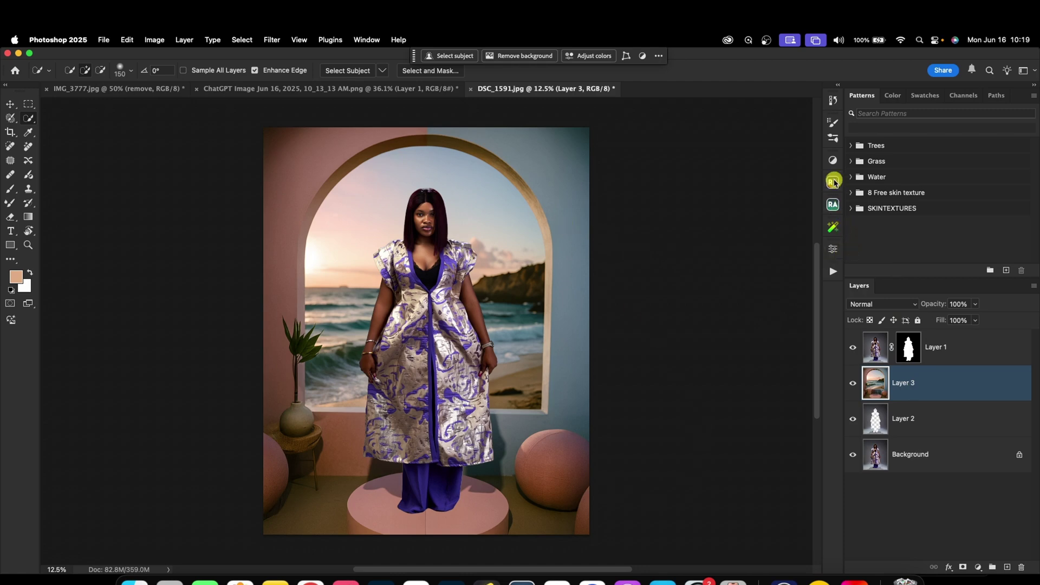
Add a Hue/Saturation adjustment clipped to the beach arch layer, with Saturation at -37.
left_click(832, 161)
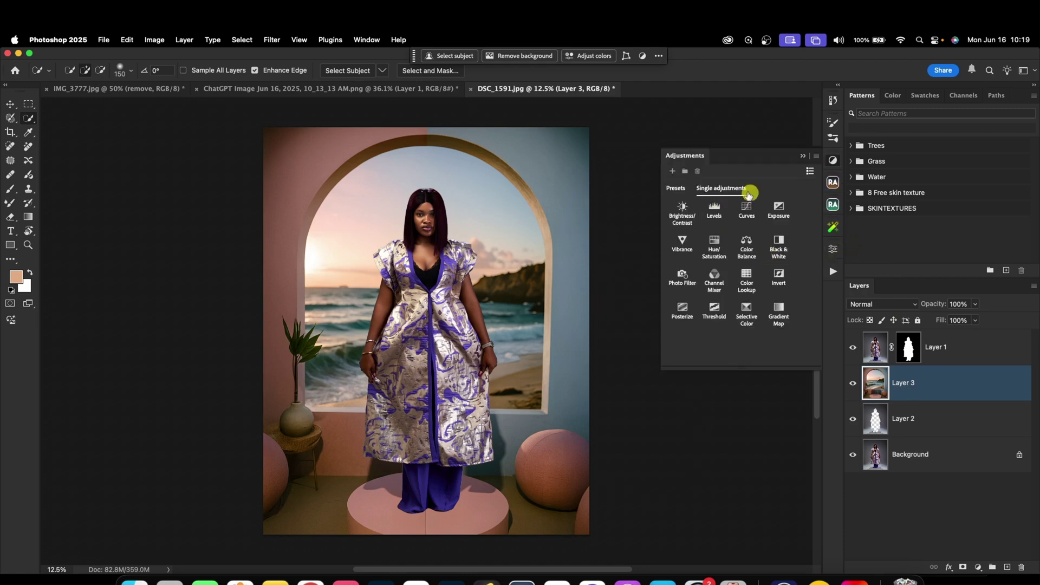
left_click(715, 245)
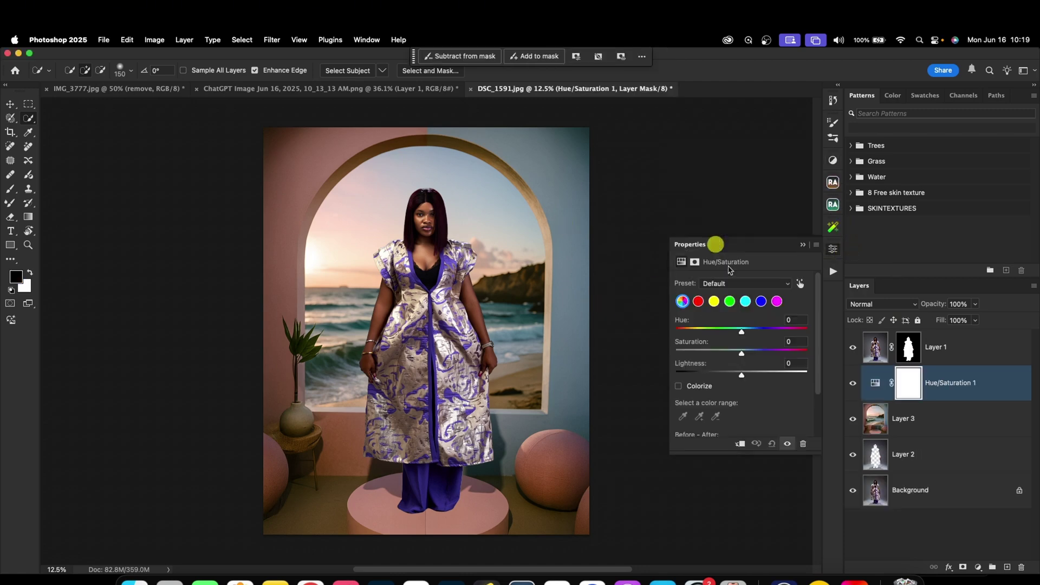
left_click(937, 400, "alt")
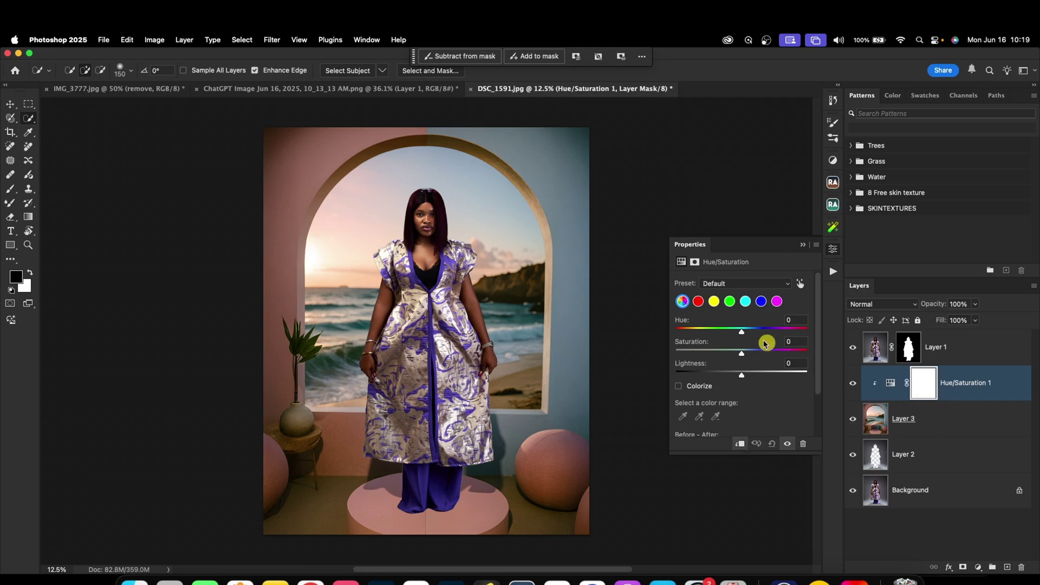
left_click_drag(741, 331, 759, 352)
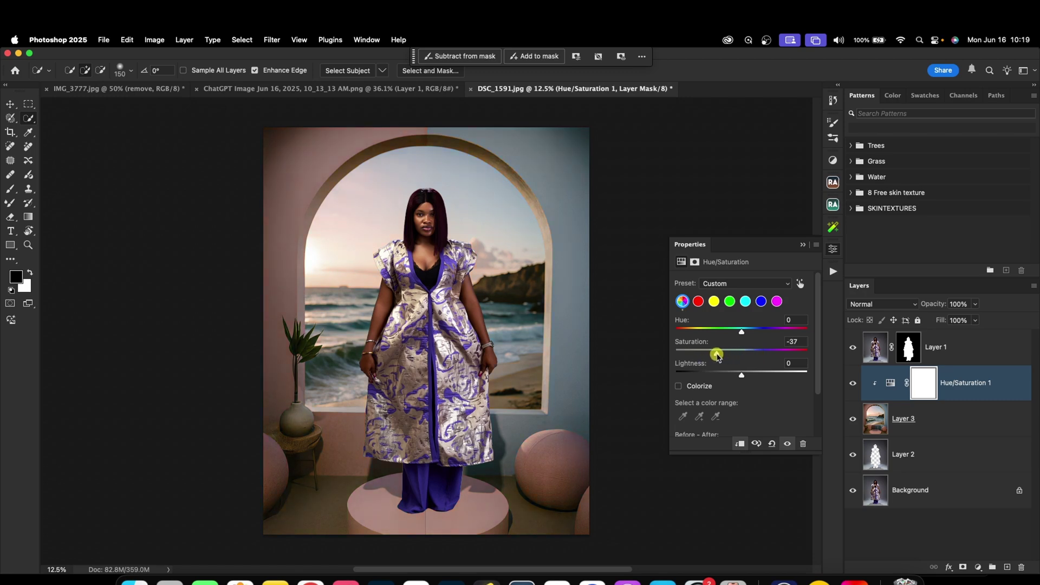
left_click(802, 245)
Examine up close how the dress hem and purple trousers sit on the round podium, and review the full composite.
key("z")
left_click_drag(443, 502, 460, 502)
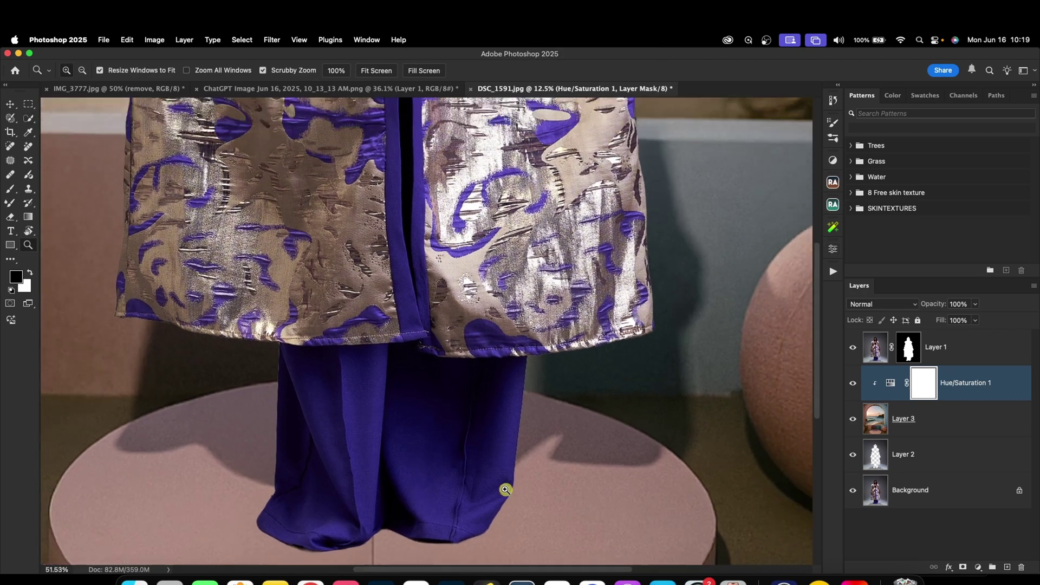
key("w")
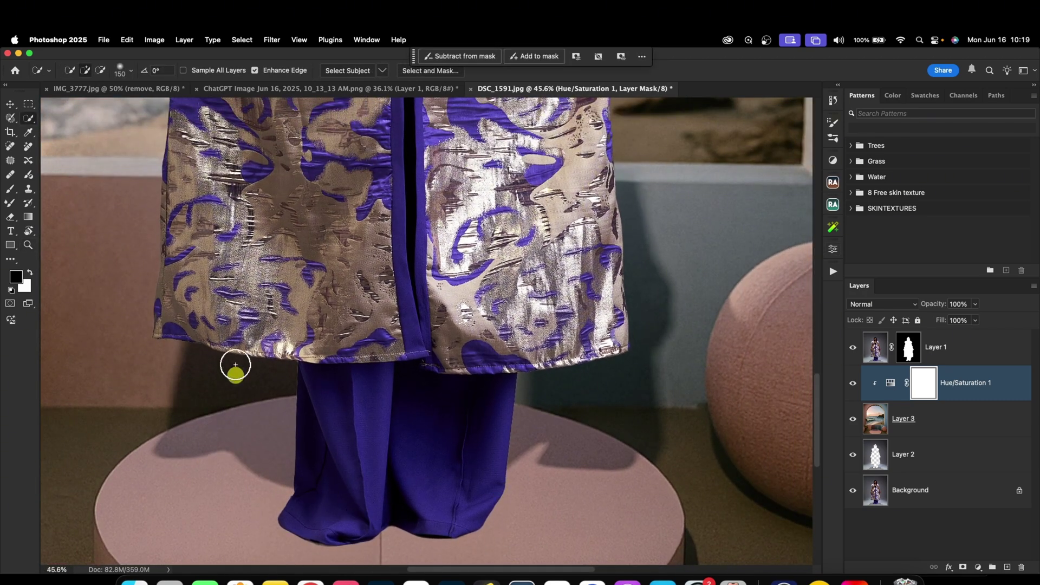
key("z")
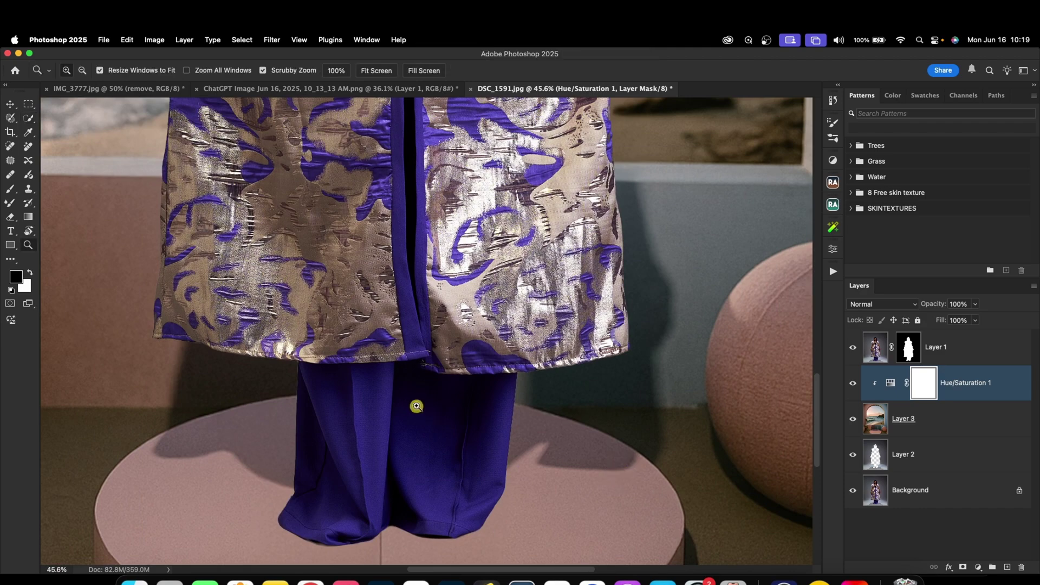
left_click_drag(416, 406, 351, 409)
left_click_drag(460, 348, 436, 335)
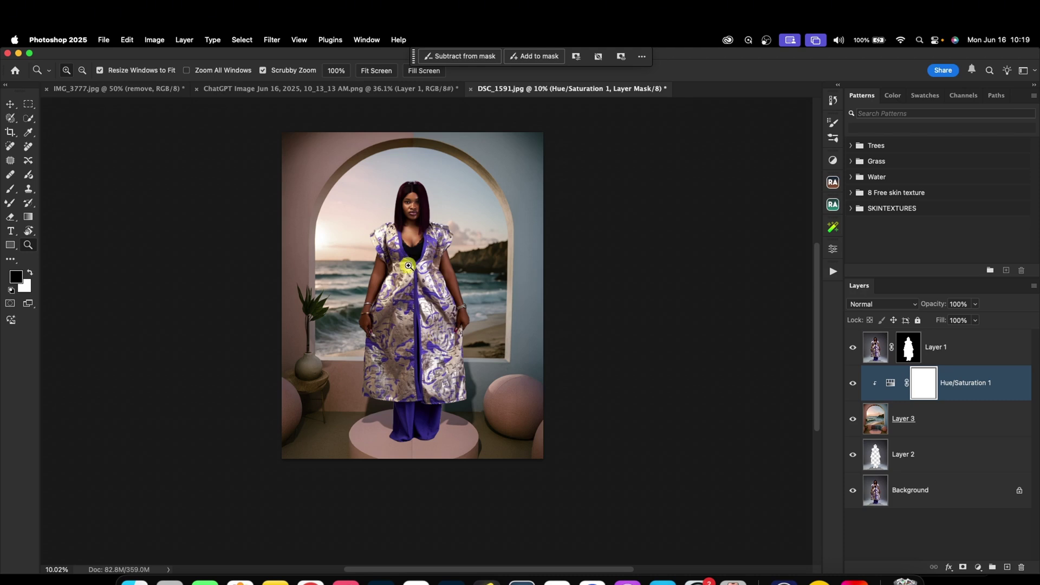
Apply a 19 px Tilt-Shift blur to the beach arch layer with the sharp band centred on the trousers and podium.
left_click(878, 417)
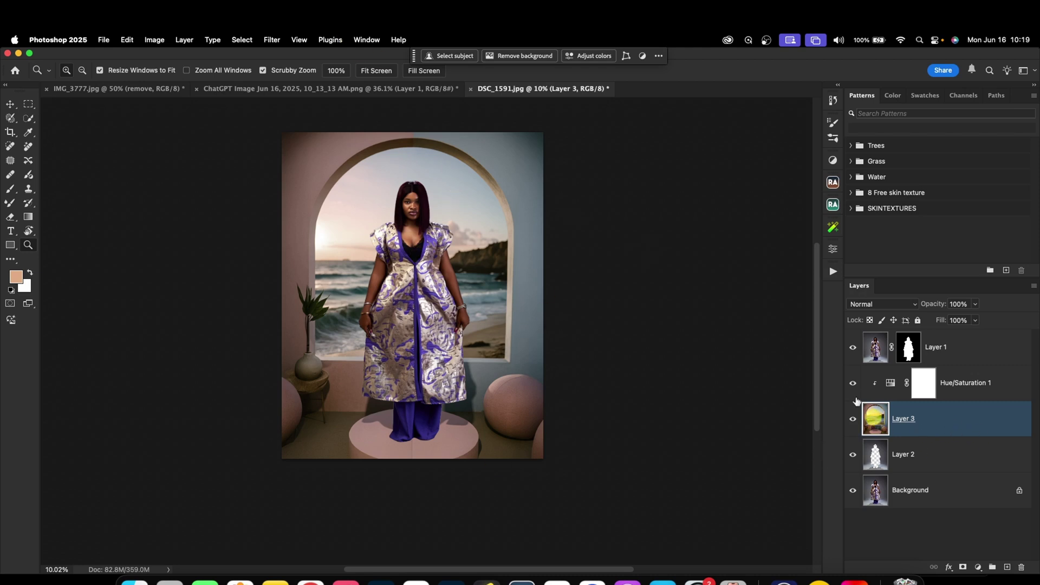
left_click(272, 40)
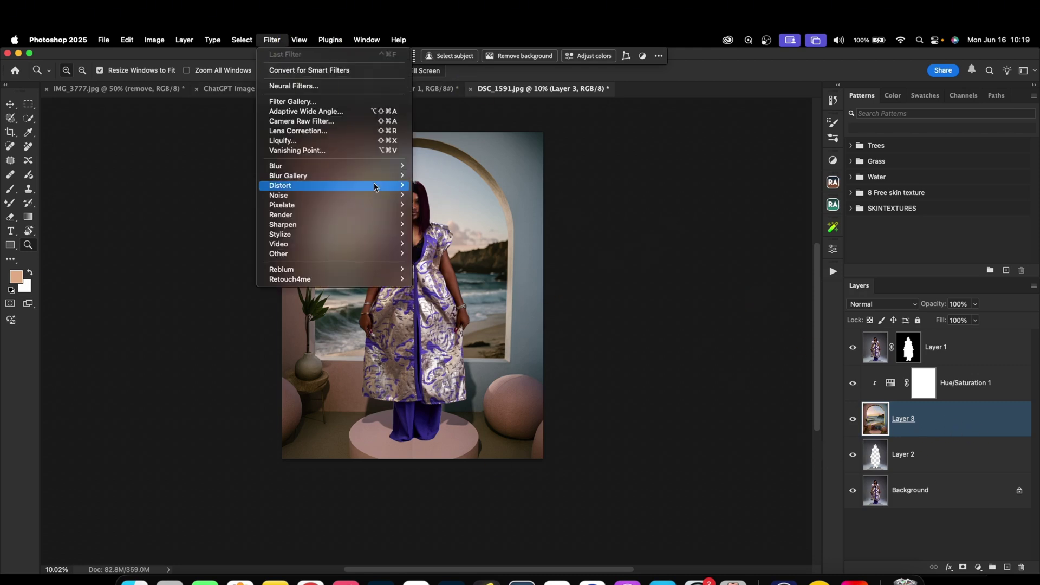
mouse_move(362, 177)
left_click(456, 197)
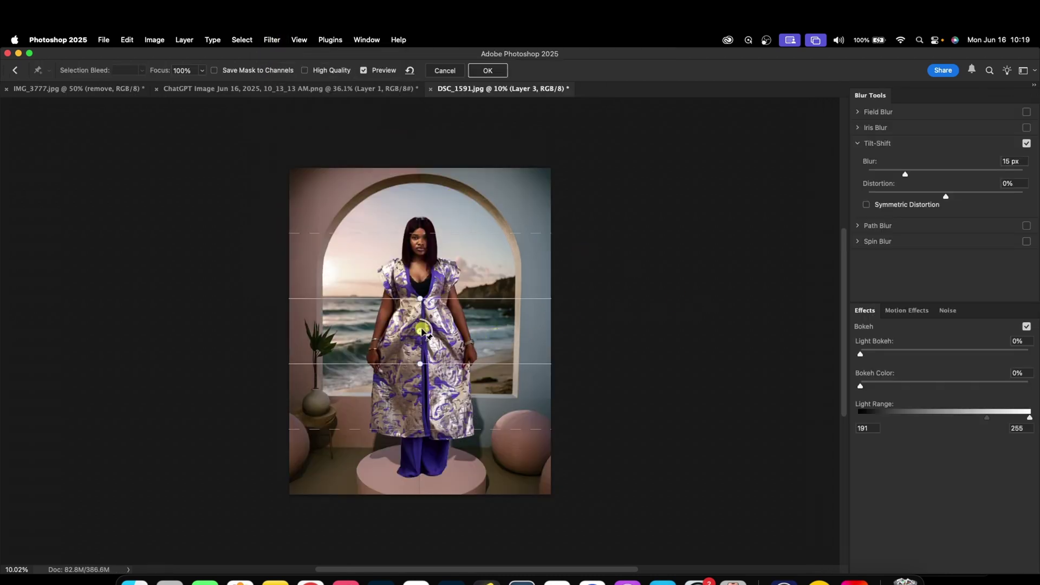
left_click_drag(422, 329, 417, 444)
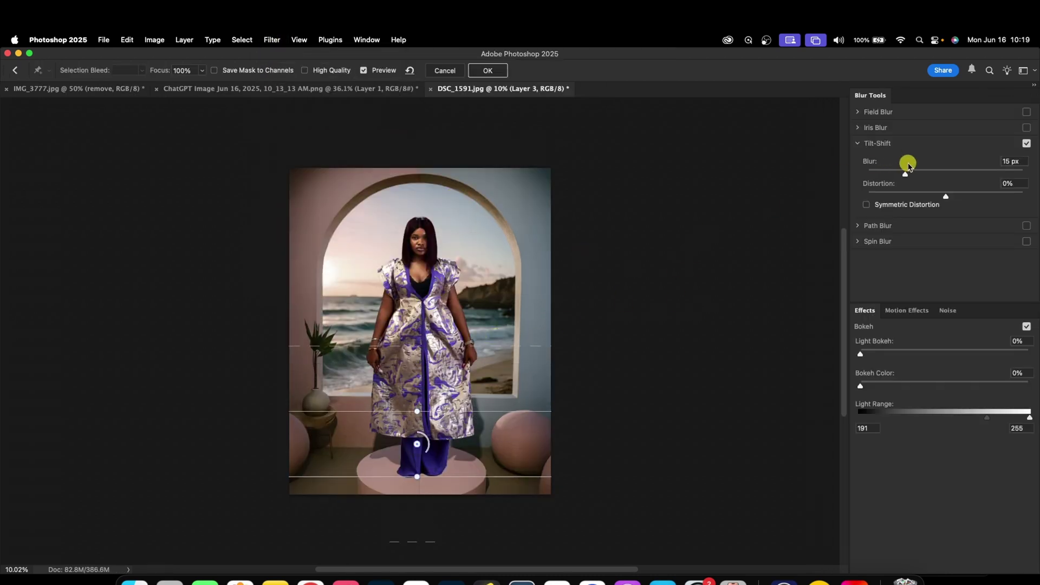
mouse_move(904, 174)
left_mouse_down()
mouse_move(933, 170)
mouse_move(910, 172)
left_mouse_up()
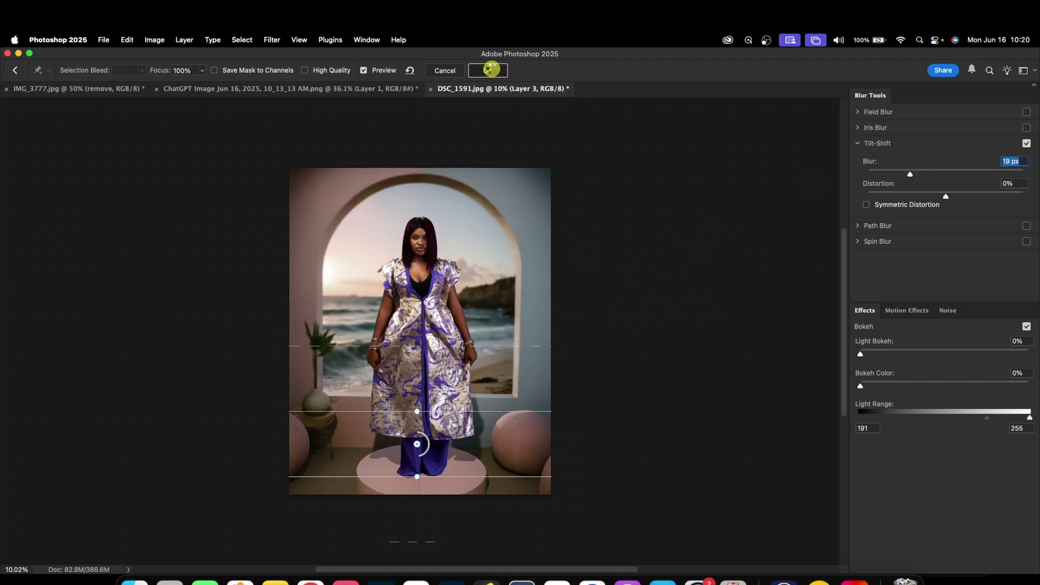
left_click(491, 70)
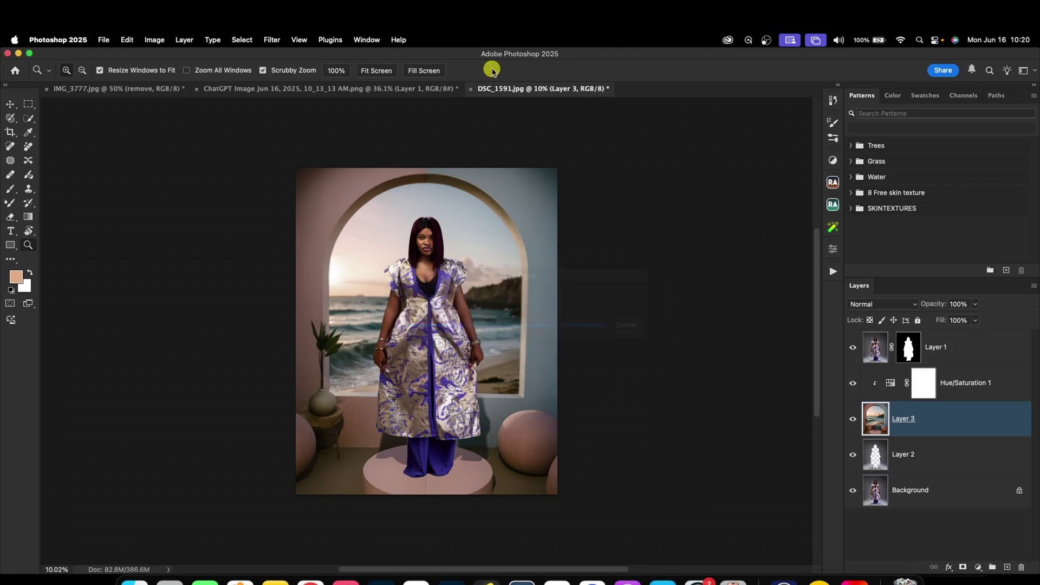
Group the beach arch layer together with its clipped Hue/Saturation adjustment.
left_click(985, 394)
left_click(987, 420, "shift")
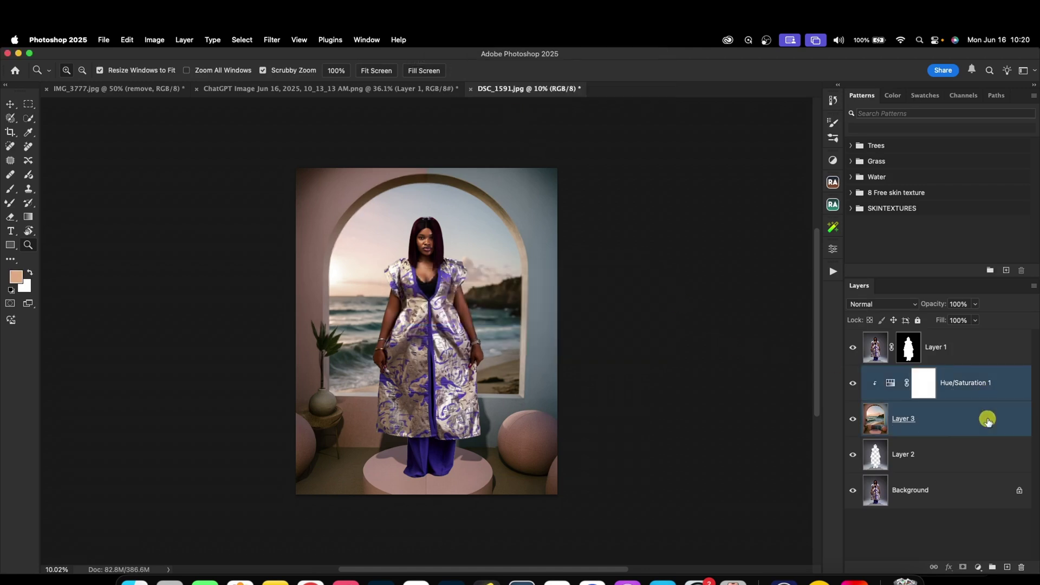
key("super+g")
Compare the picture with the backdrop group hidden and shown, examining the original floor shadow around the trouser hems.
left_click(854, 373)
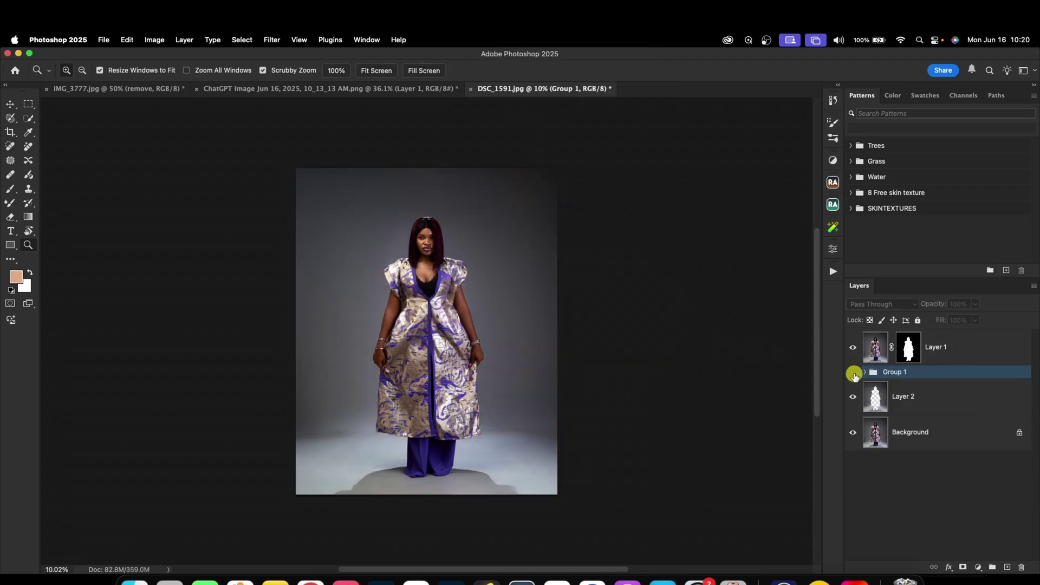
left_click(853, 372)
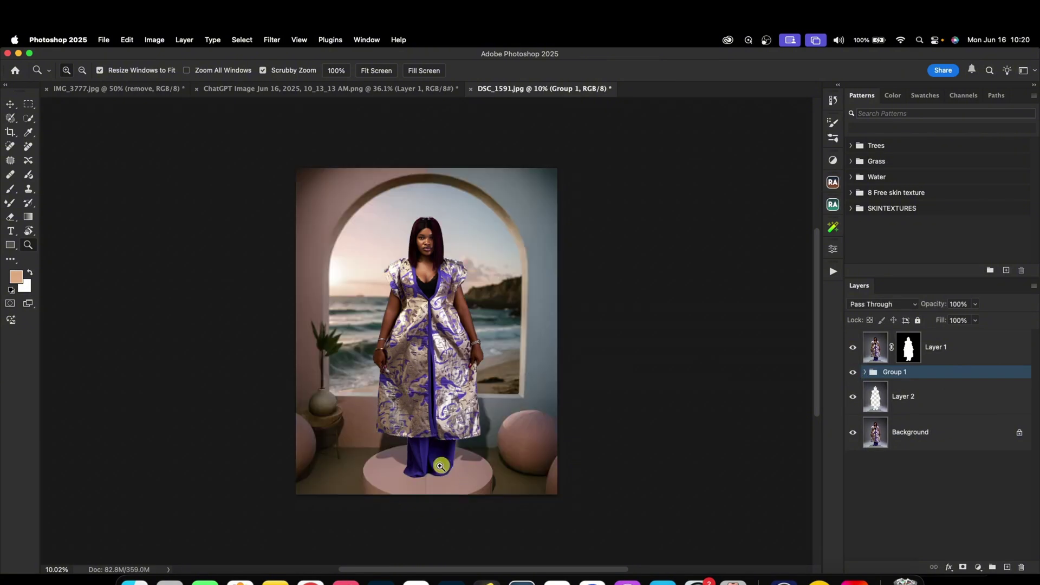
left_click(430, 476)
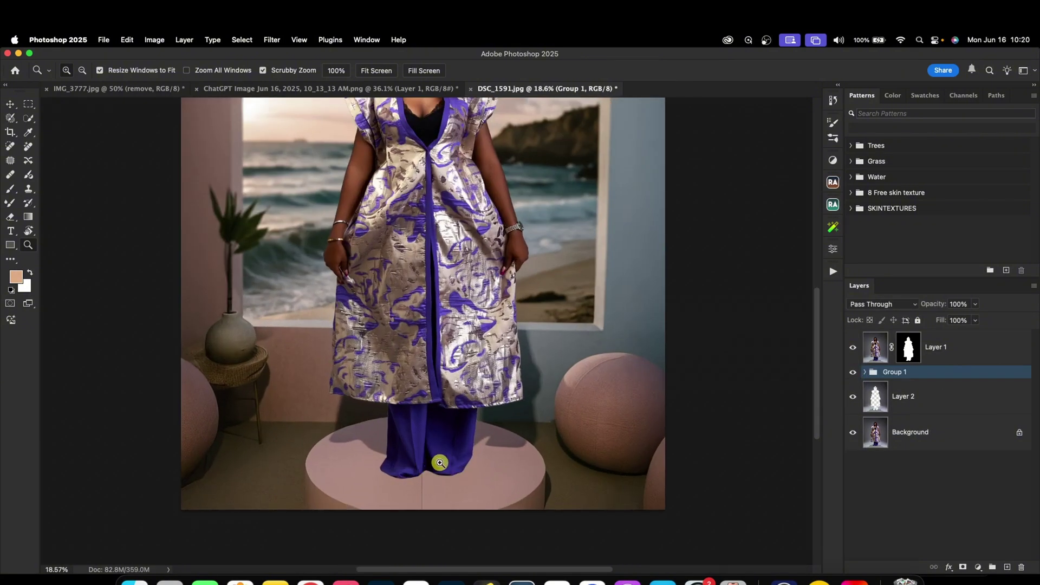
left_click(854, 372)
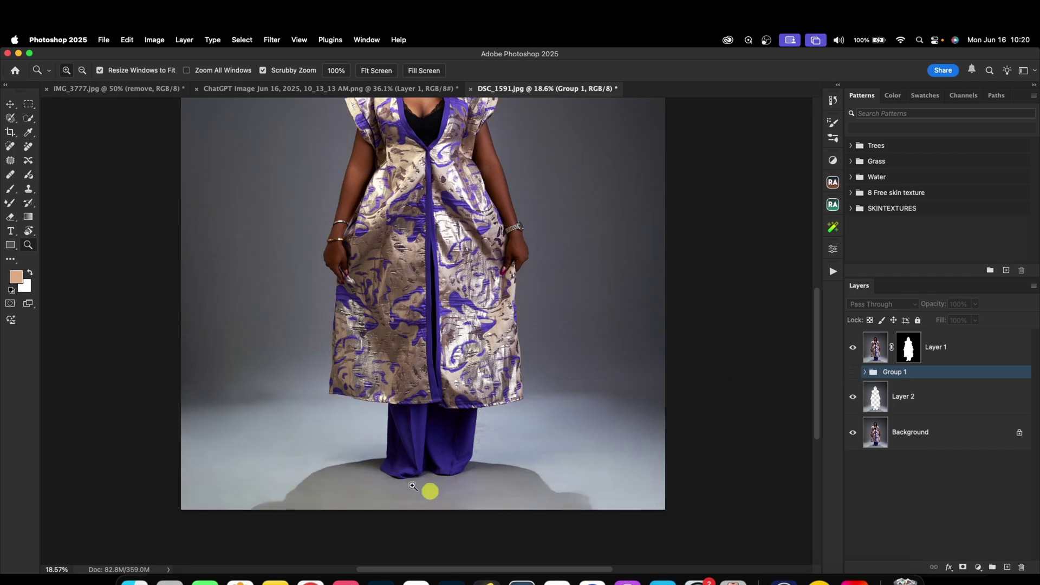
left_click(854, 372)
Blend the beach arch layer with the original studio backdrop by splitting its Blend If underlying shadow range to about 0 / 146.
left_click(864, 374)
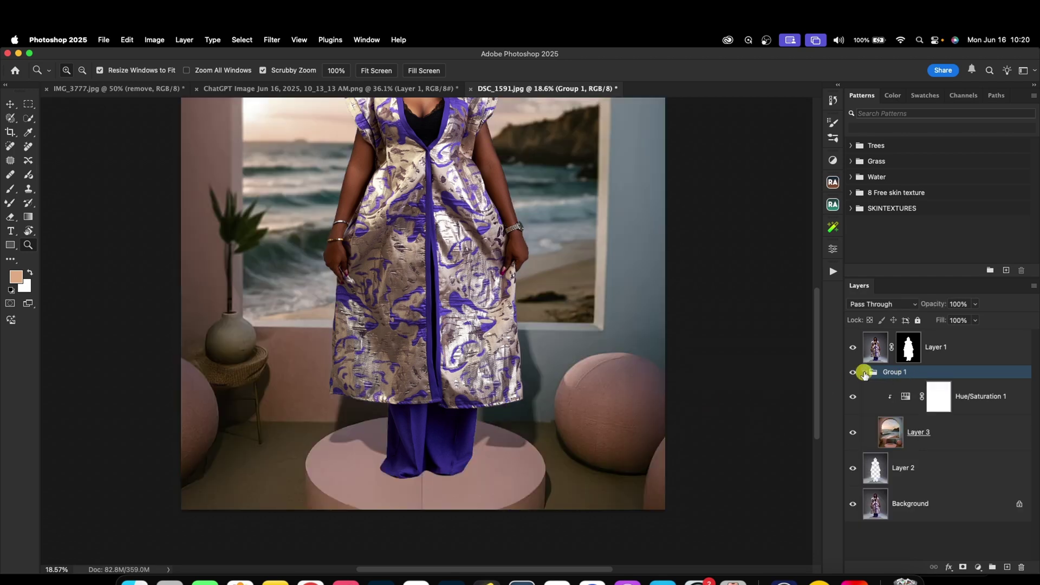
left_click(941, 420)
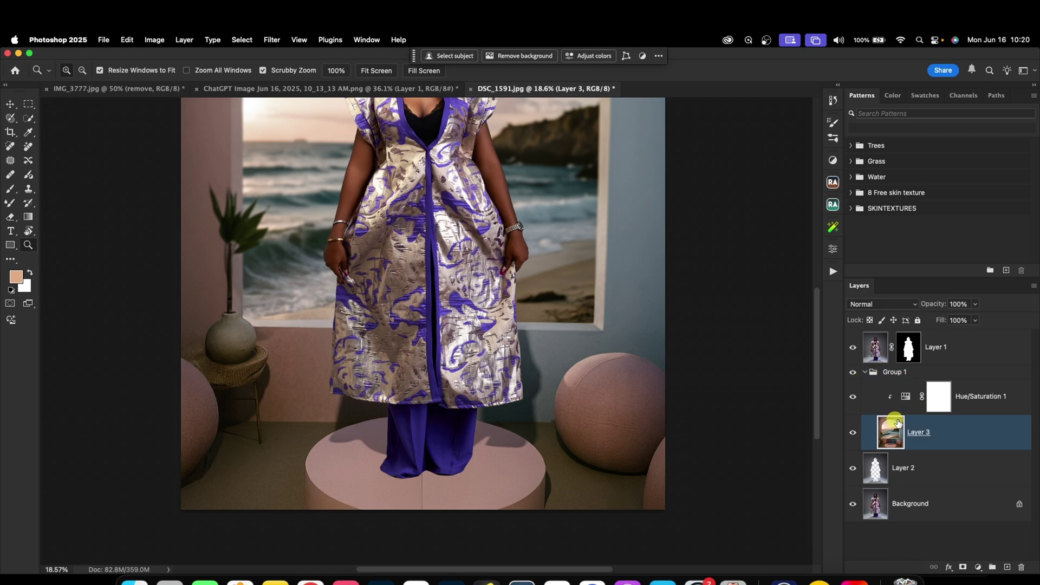
left_click(1033, 286)
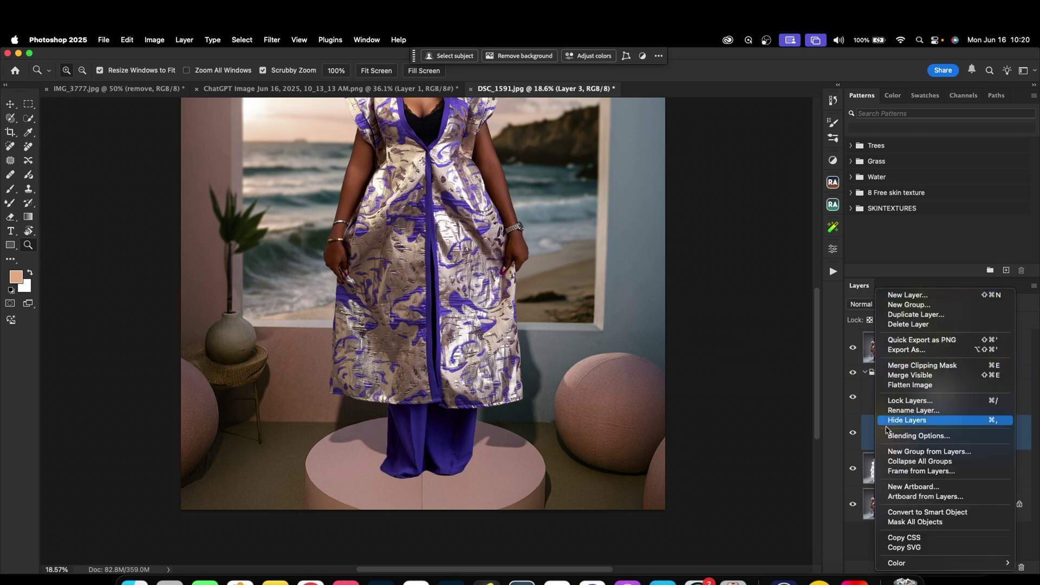
left_click(917, 436)
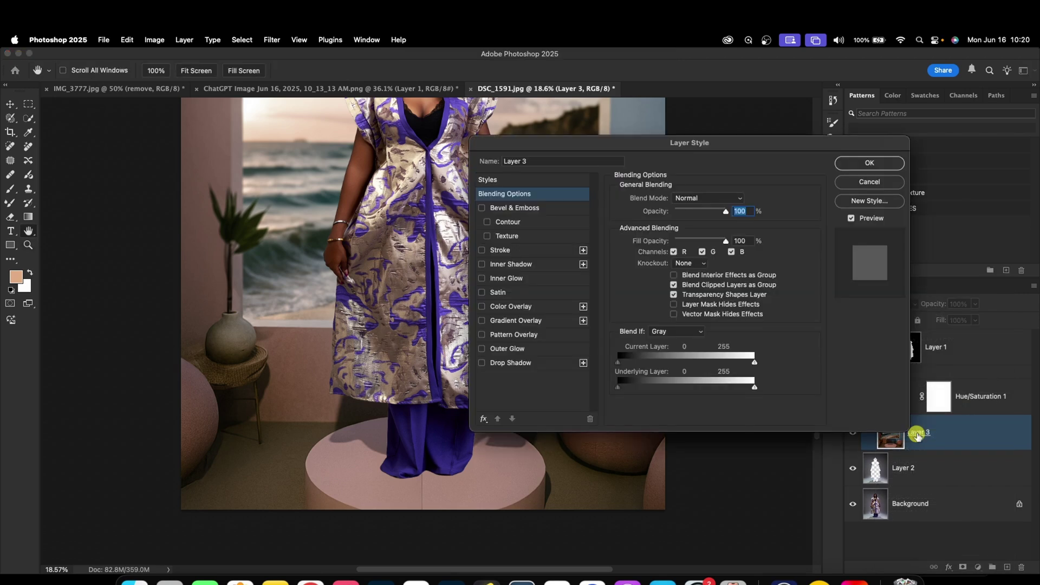
left_click_drag(680, 145, 813, 140)
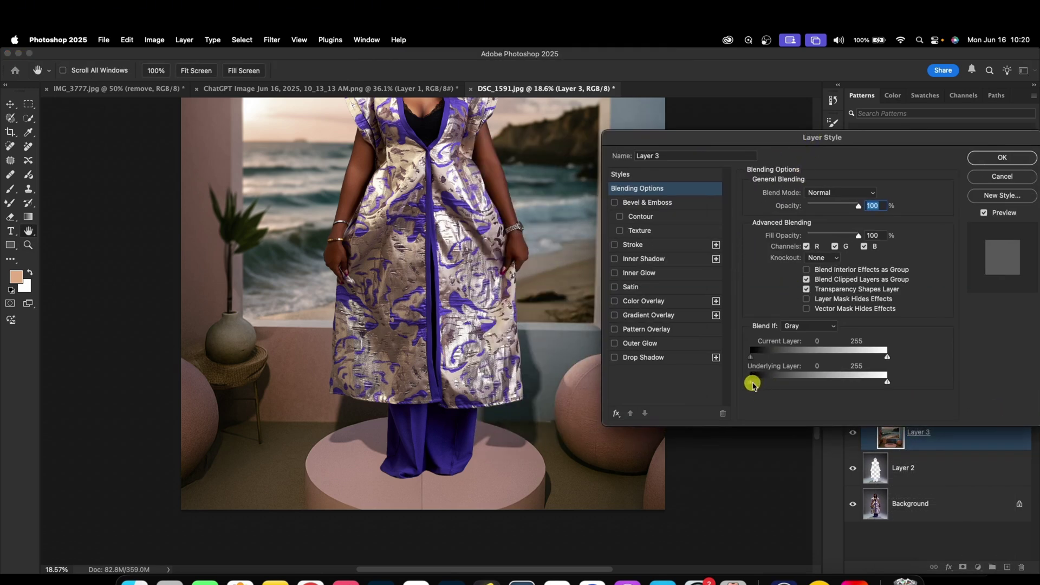
left_click_drag(752, 384, 791, 384)
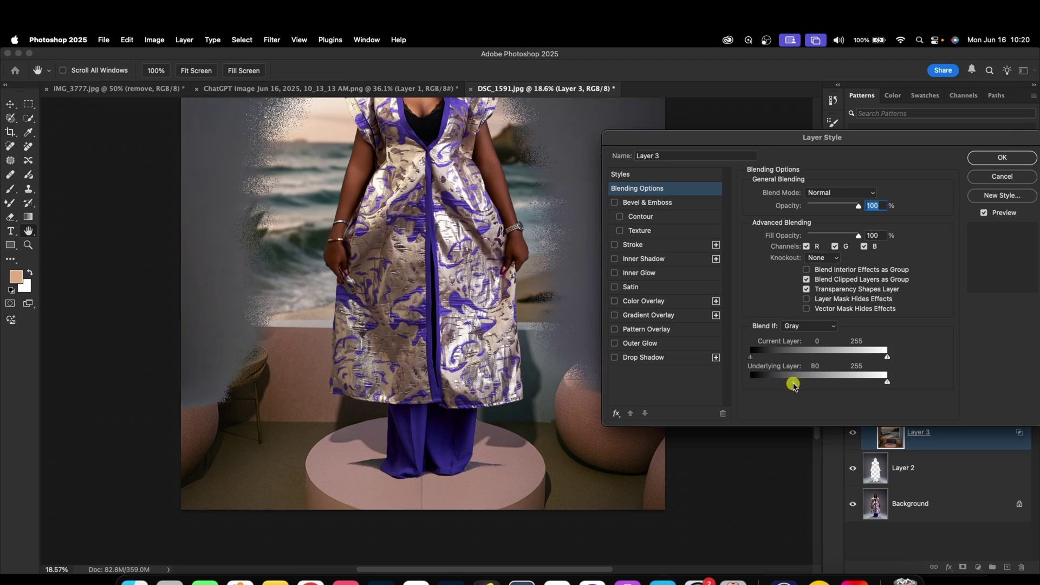
left_click_drag(793, 384, 694, 395)
left_click_drag(795, 384, 822, 383)
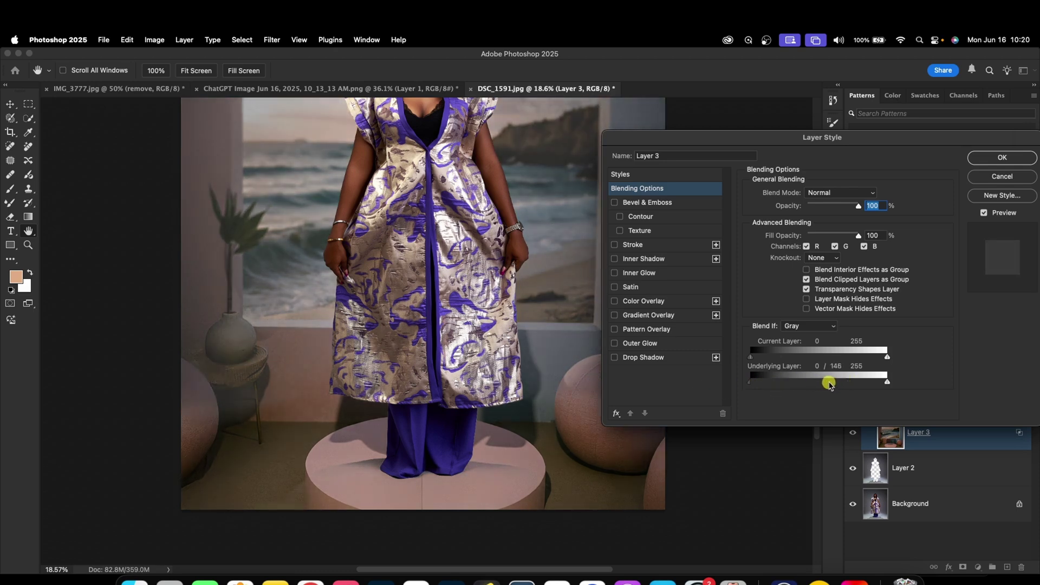
left_click(1002, 157)
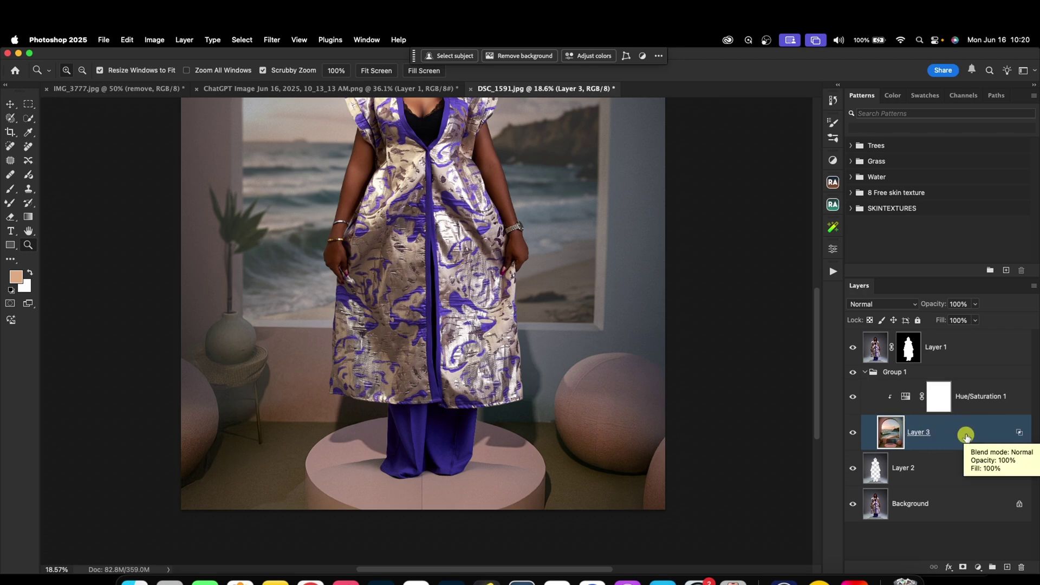
Duplicate the beach arch layer with its Blend If reset, and place the copy above the Hue/Saturation adjustment in the group.
key("super+j")
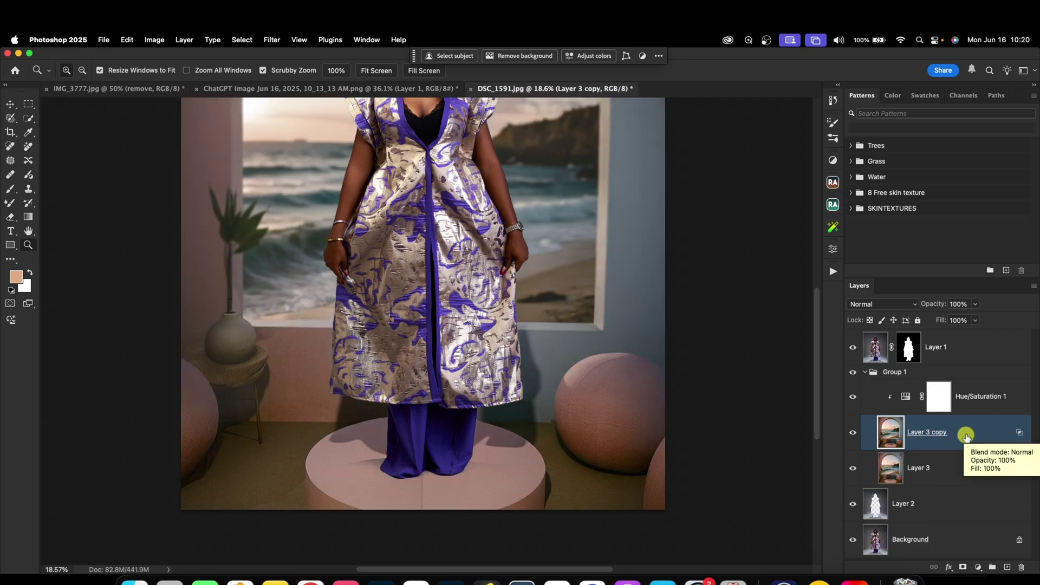
double_click(1020, 433)
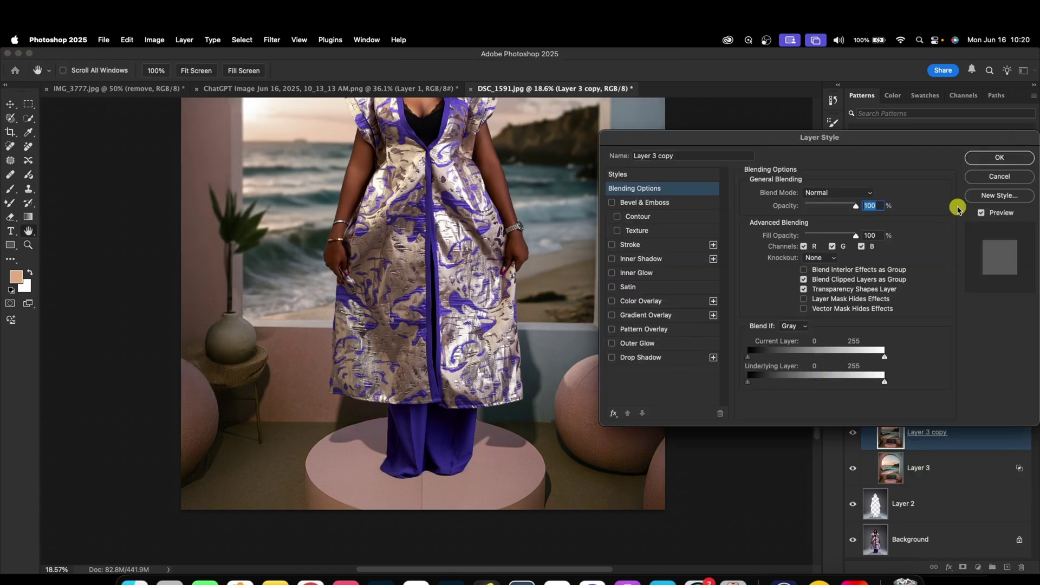
left_click(999, 157)
left_click_drag(970, 420, 970, 373)
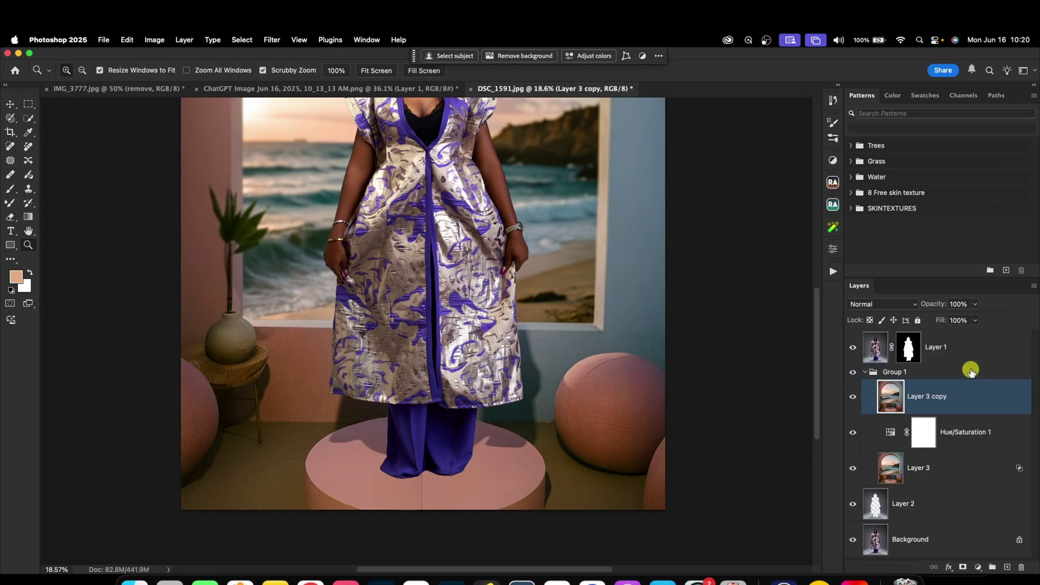
Mask the beach arch copy with a linear gradient that fades it out from the mid-dress down to the podium's base.
left_click(962, 567)
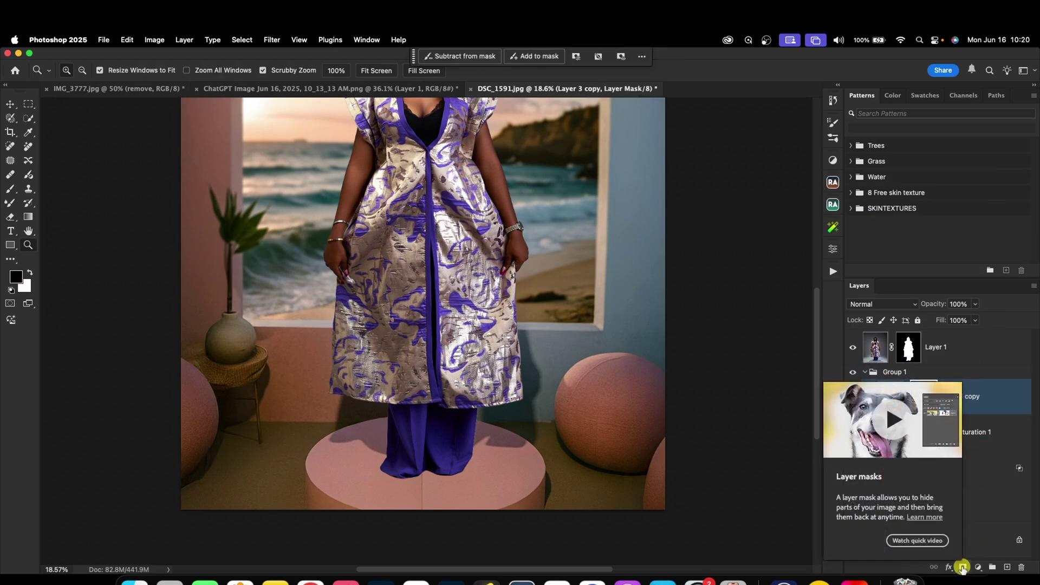
left_click(29, 218)
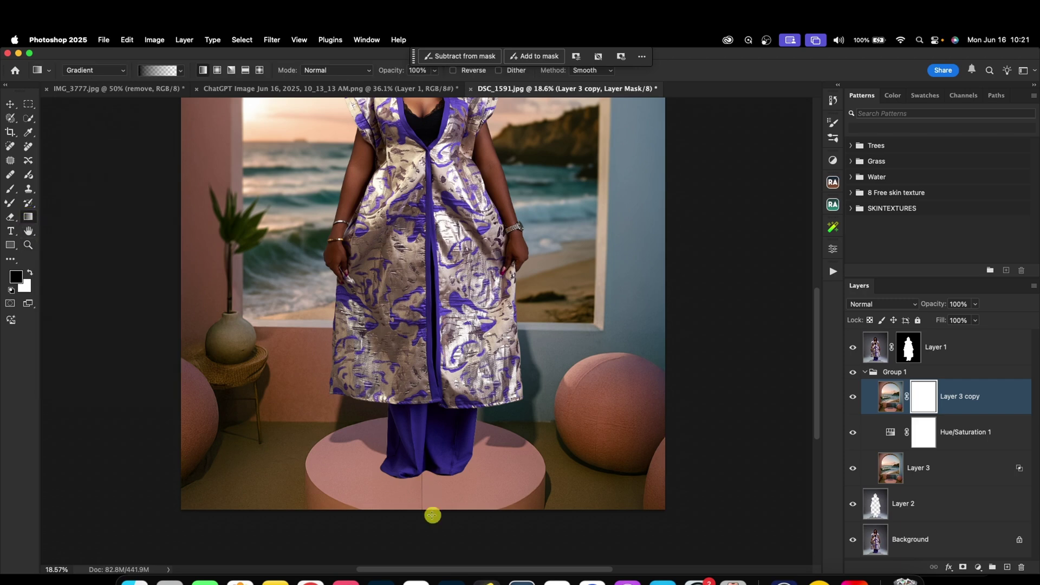
left_click_drag(422, 489, 427, 327)
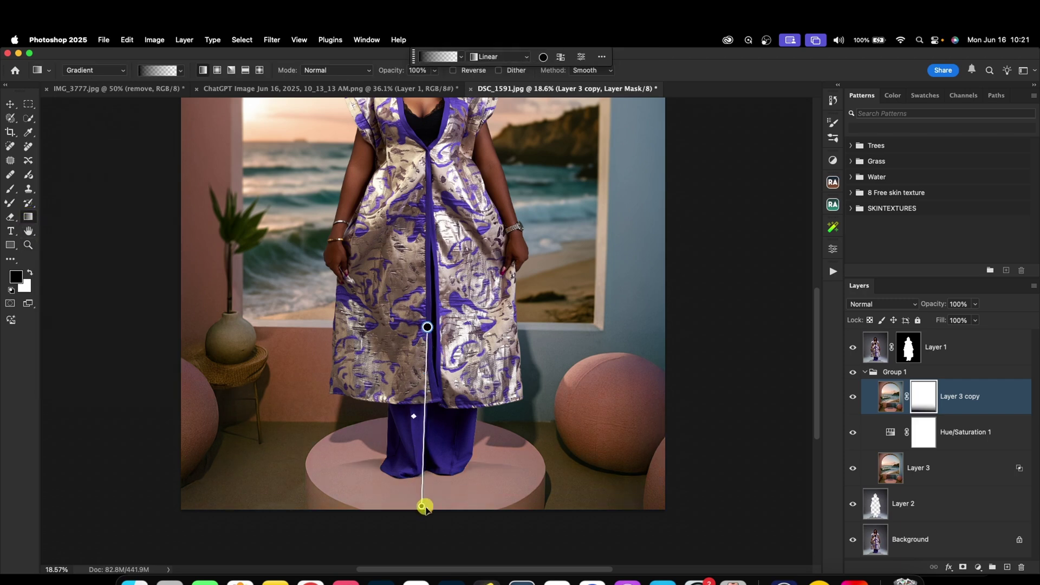
left_click_drag(422, 507, 422, 496)
left_click_drag(427, 327, 429, 296)
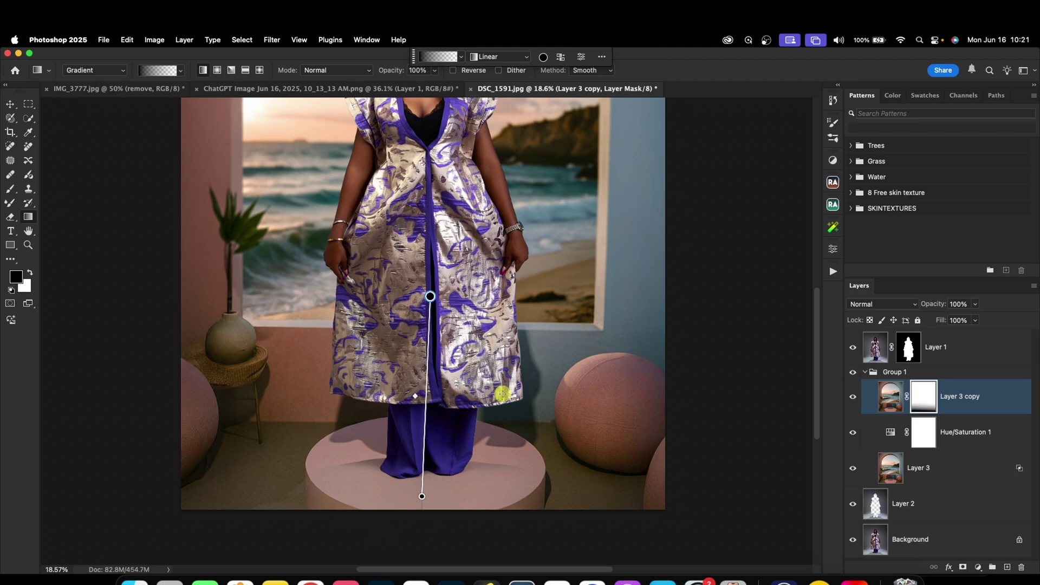
Delete the masked copy of the beach arch layer.
left_click(957, 385)
left_click(946, 399)
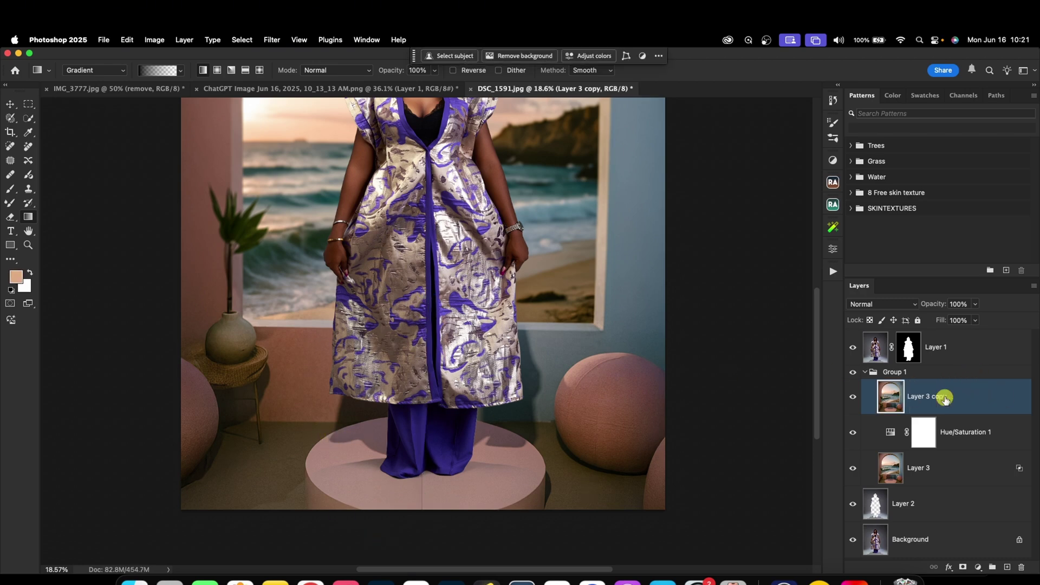
key("Delete")
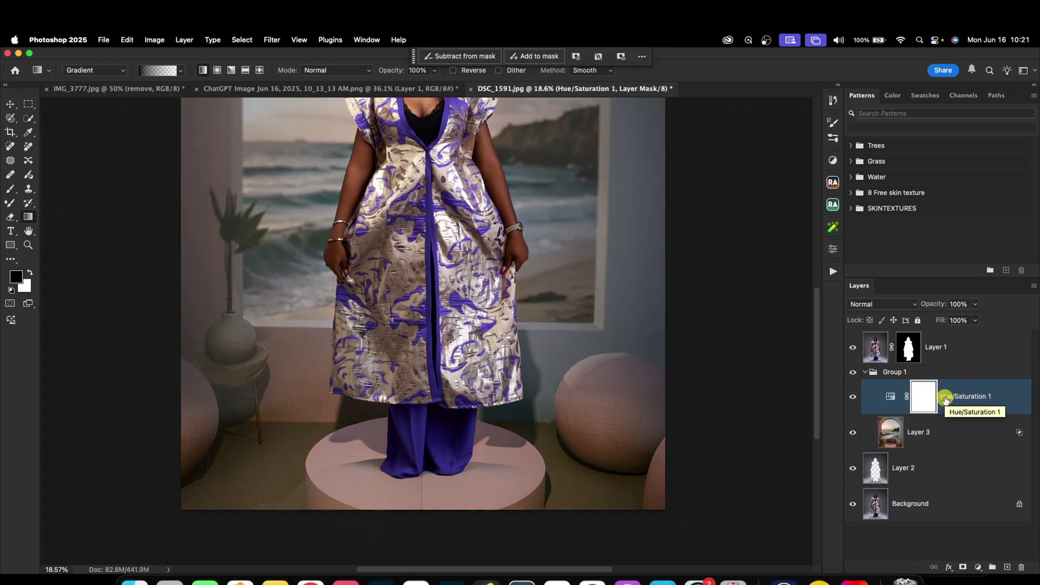
Clip the Hue/Saturation adjustment to the beach arch layer again and reset that layer's Blend If underlying range to 0 and 255.
left_click(909, 414, "alt")
double_click(1019, 437)
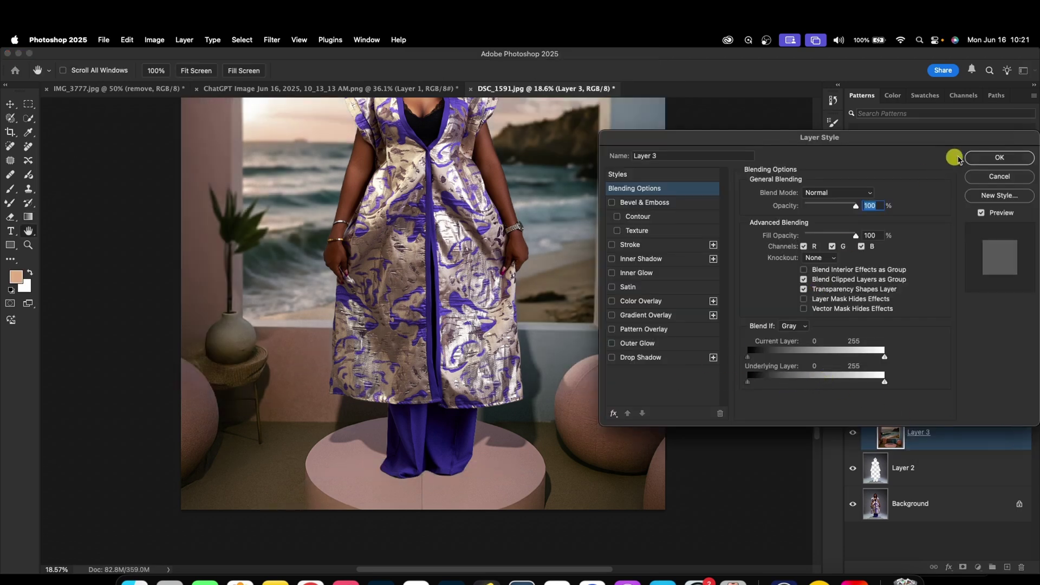
left_click(999, 157)
key("z")
left_click_drag(470, 254, 397, 266)
key("g")
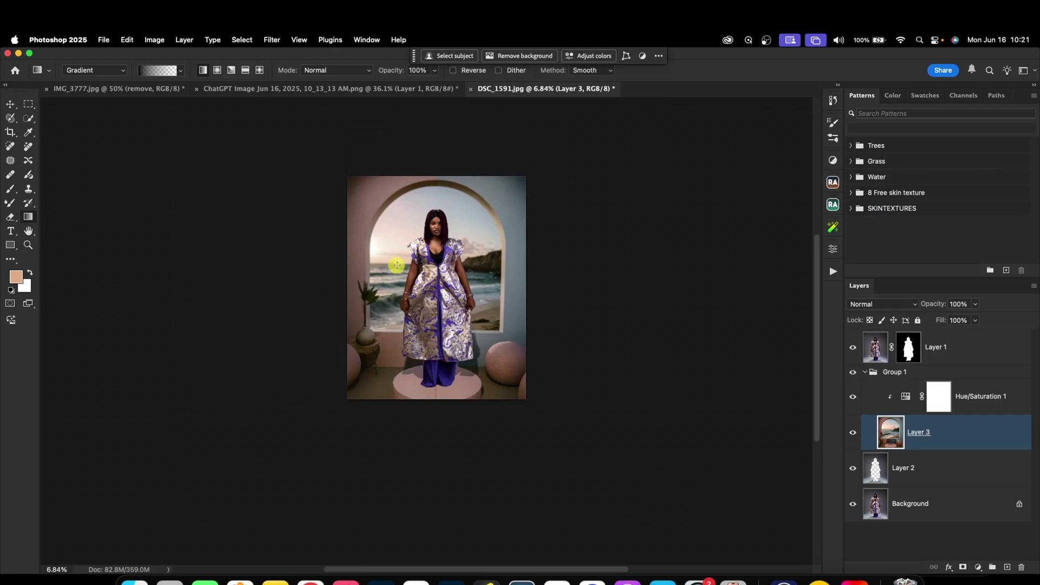